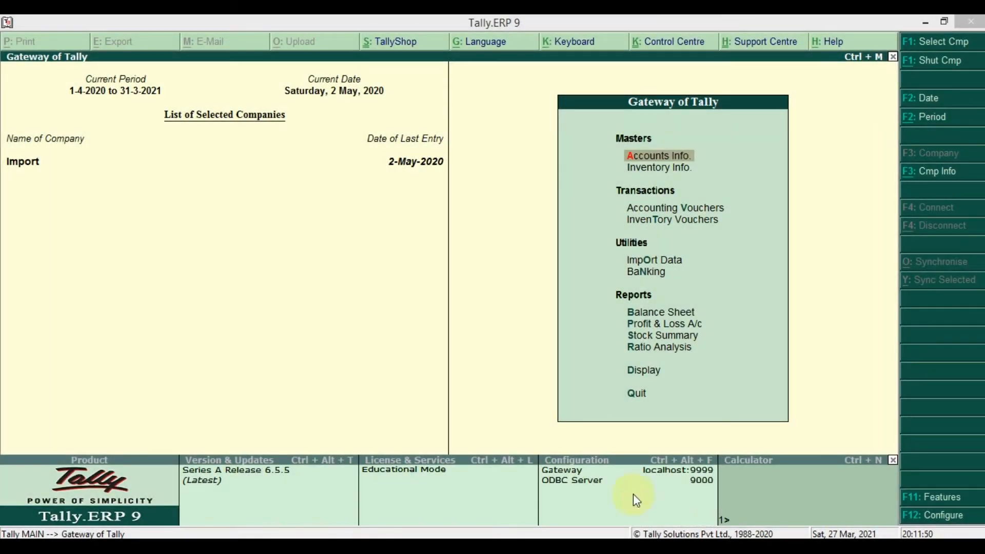
# Enable Maintain payroll in the company's accounting features and return to the Gateway of Tally.
pyautogui.click(447, 348)
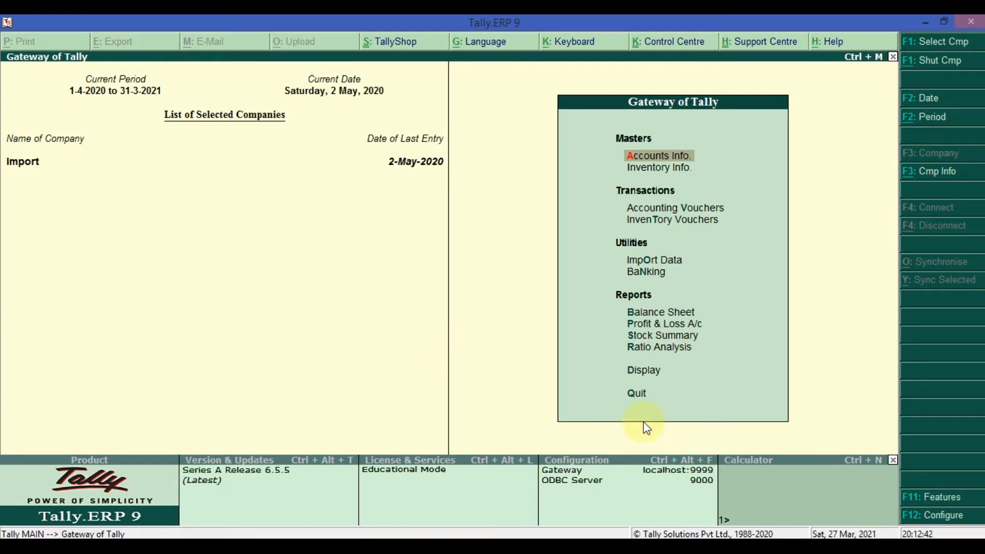
pyautogui.click(946, 507)
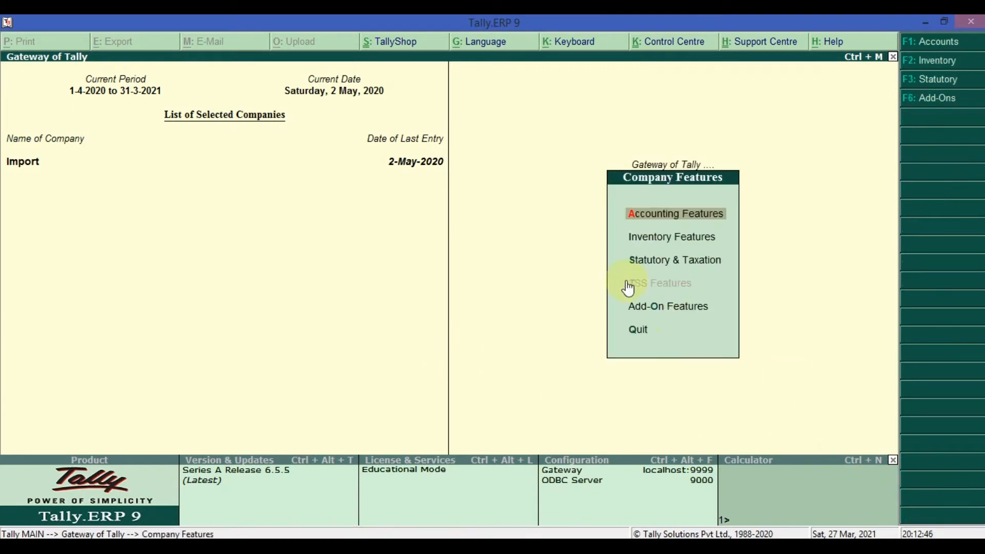
pyautogui.click(644, 214)
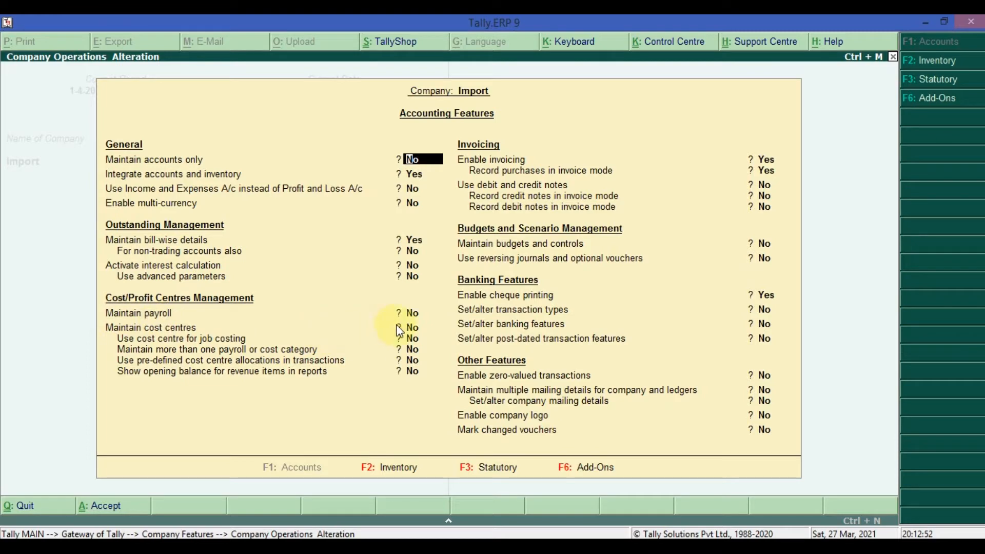
pyautogui.click(413, 313)
pyautogui.write('y')
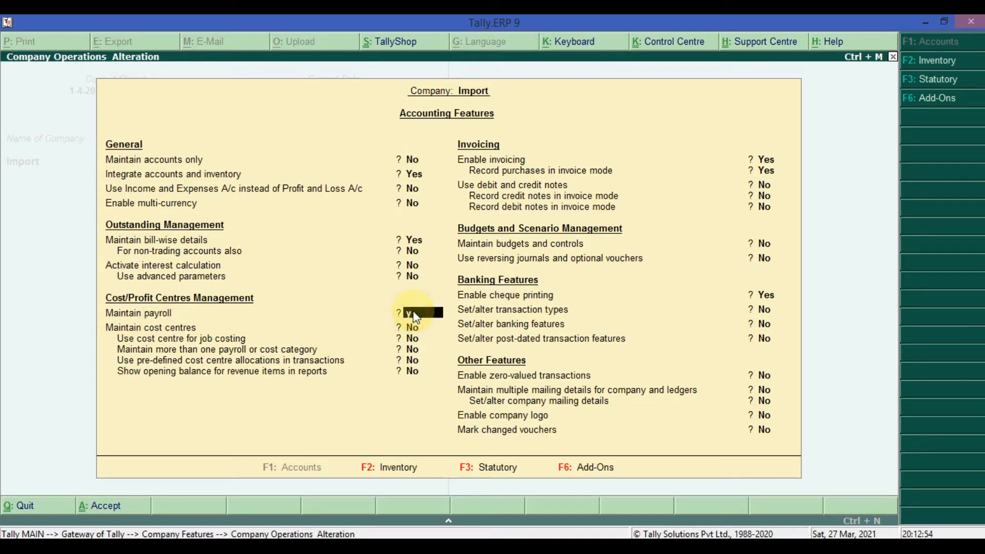
pyautogui.hotkey('ctrl', 'a')
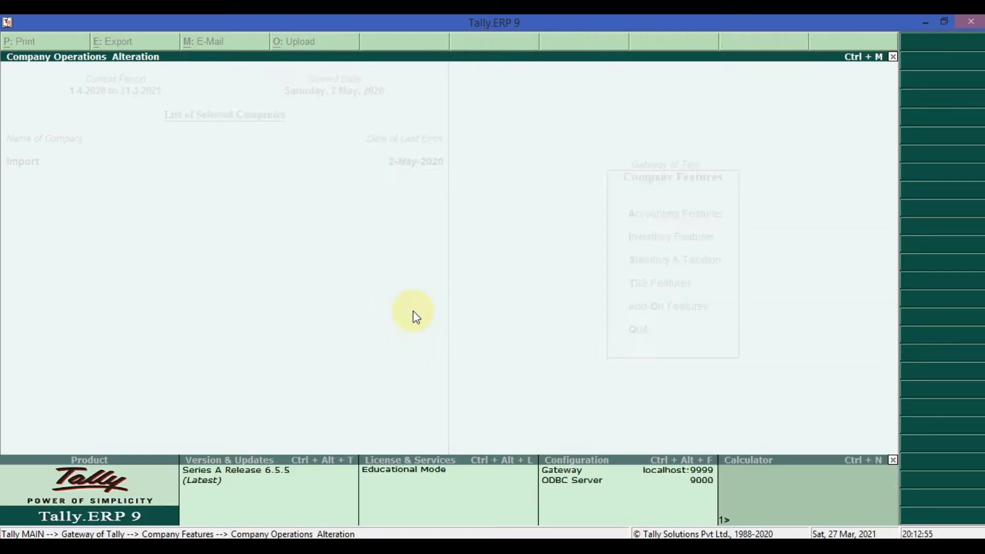
pyautogui.press('Escape')
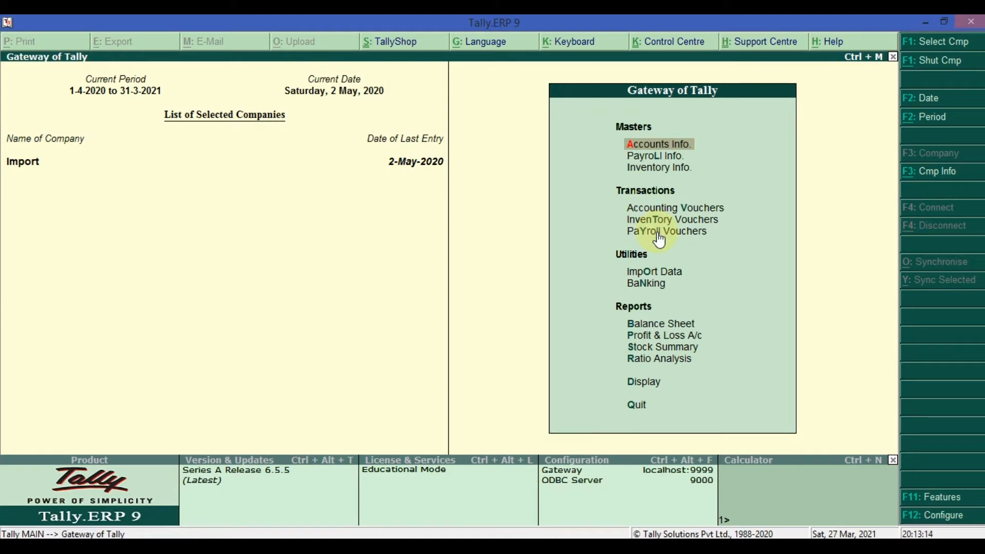
# Open the payroll masters and look through the available master types, starting from Employee Groups.
pyautogui.click(646, 159)
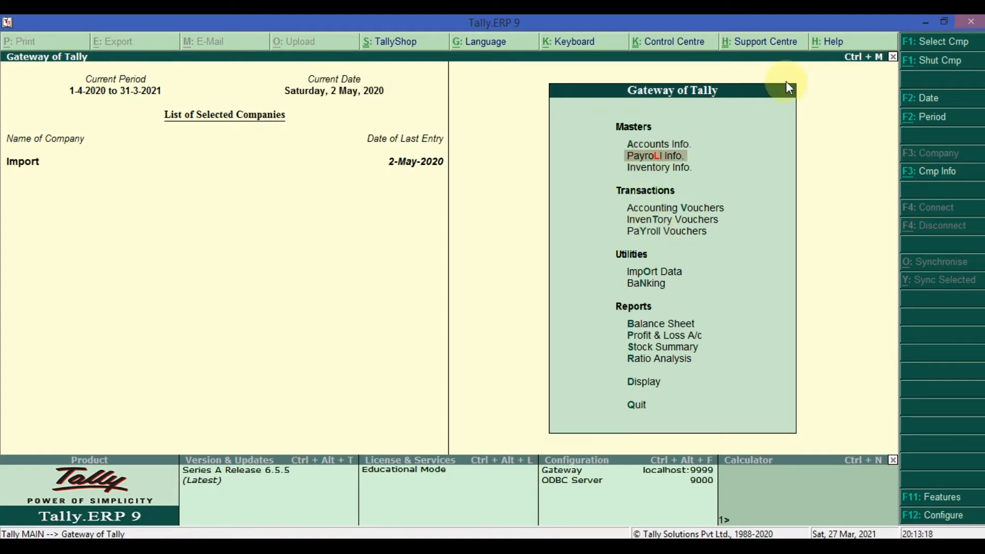
pyautogui.press('Return')
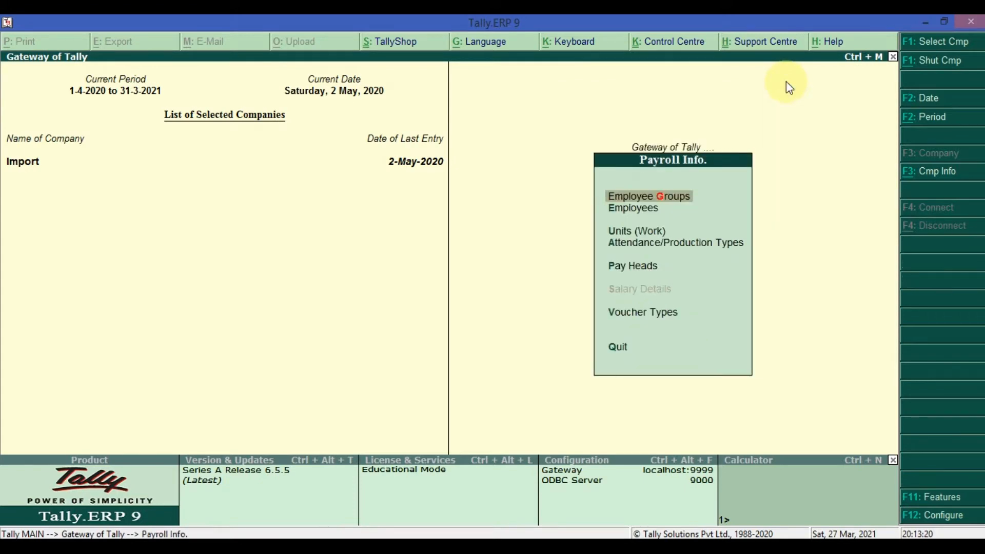
pyautogui.press('Down')
pyautogui.press('Down')
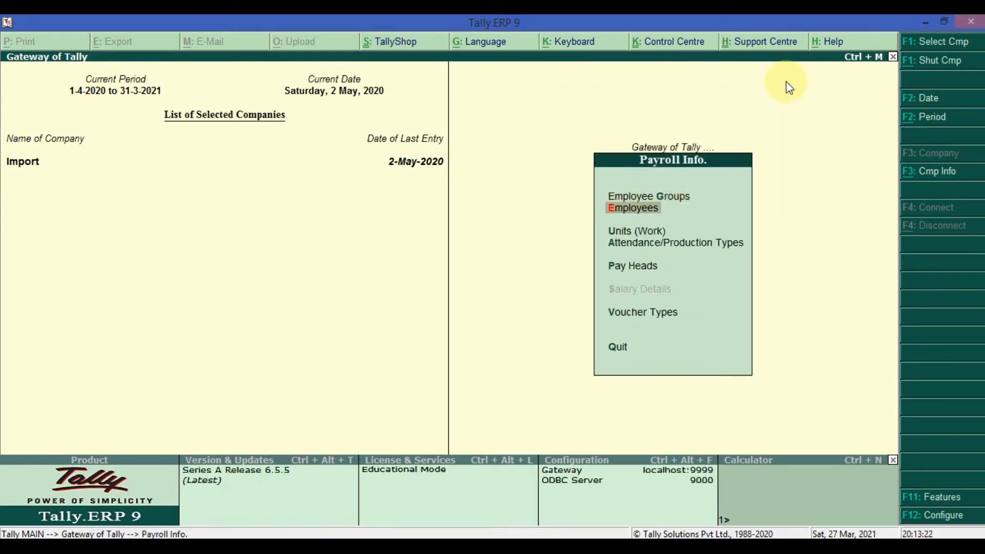
pyautogui.press('Down')
pyautogui.press('Down')
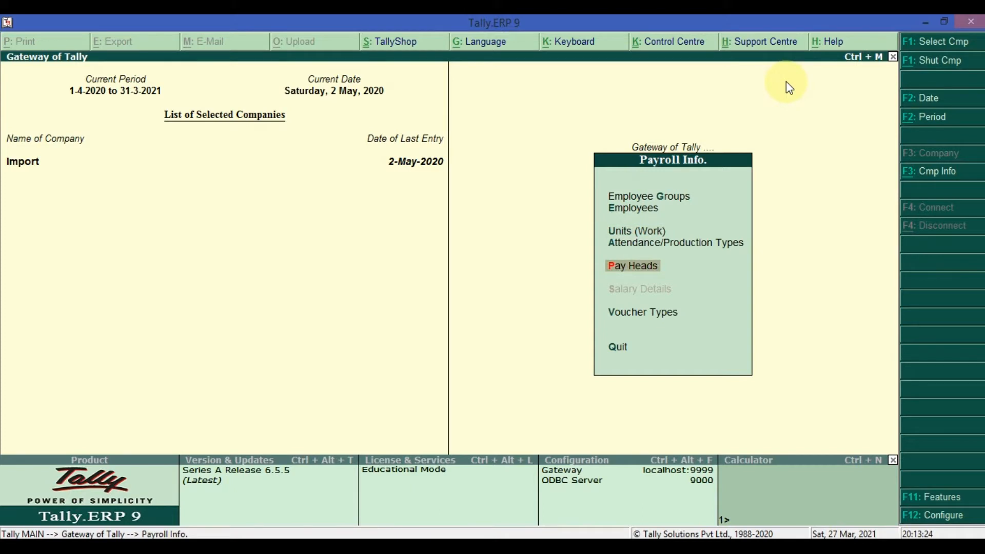
pyautogui.press('Down')
pyautogui.press('Up')
pyautogui.press('Up')
pyautogui.press('Up')
pyautogui.press('Up')
pyautogui.press('Up')
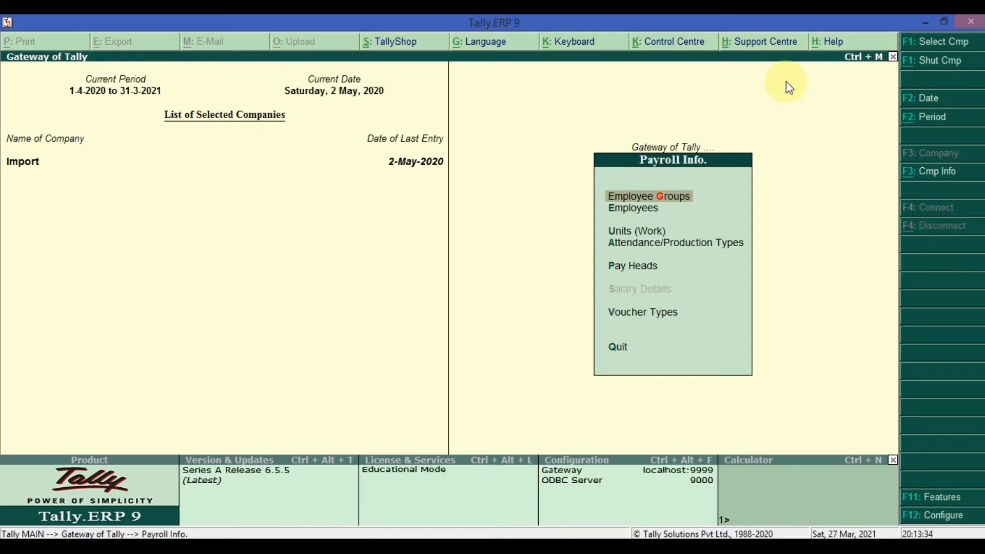
# Create a single employee group named Accounting under Primary, without defining salary details.
pyautogui.press('Return')
pyautogui.press('Return')
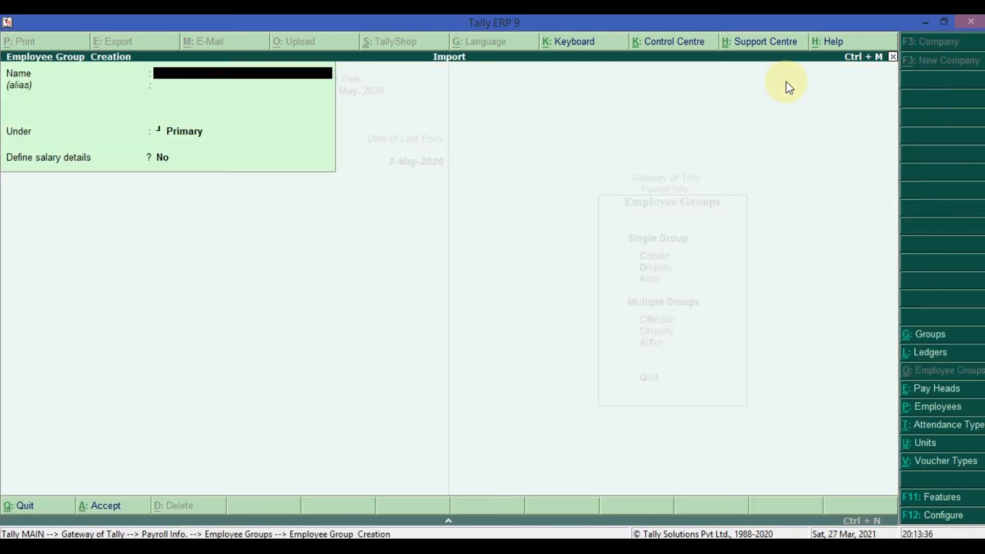
pyautogui.write('Accounting')
pyautogui.press('Return')
pyautogui.press('Return')
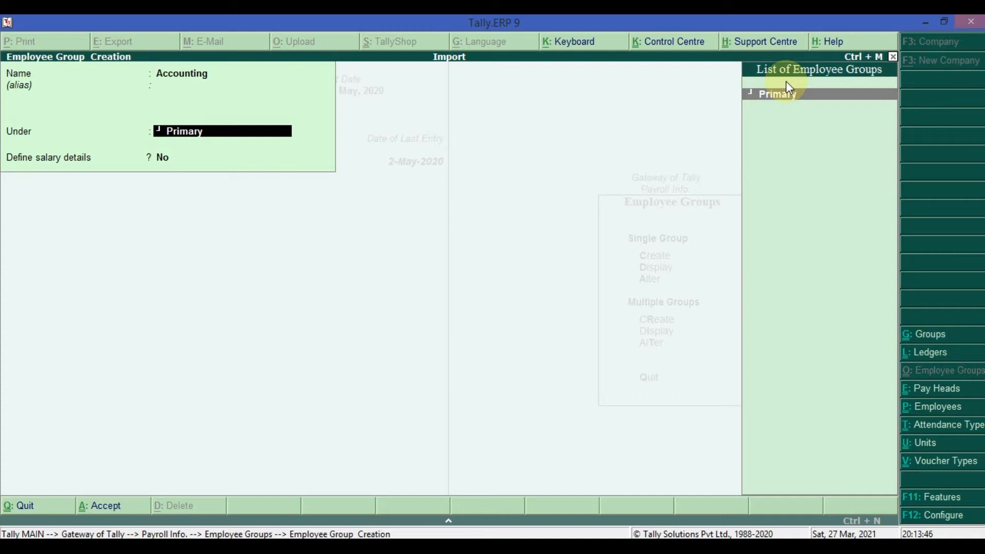
pyautogui.press('Return')
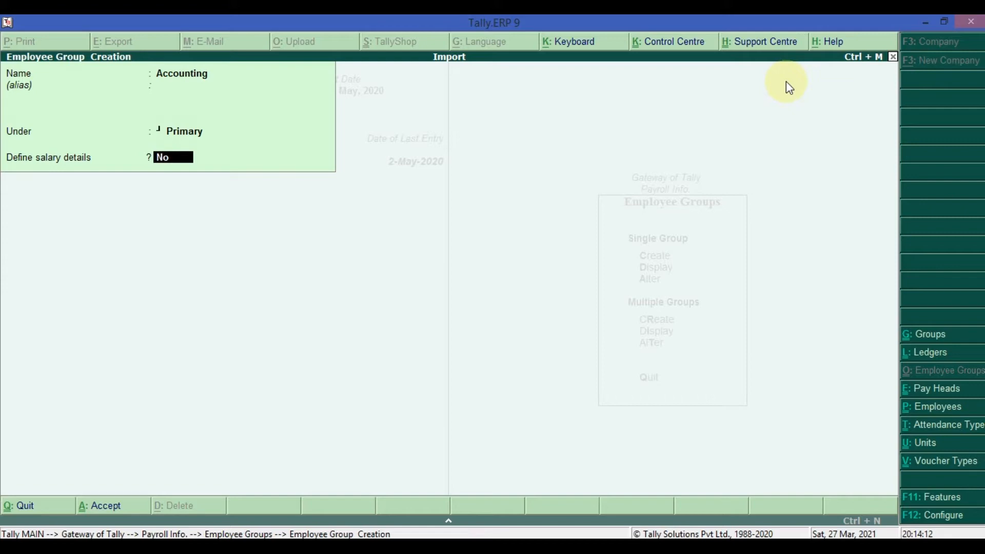
pyautogui.press('Return')
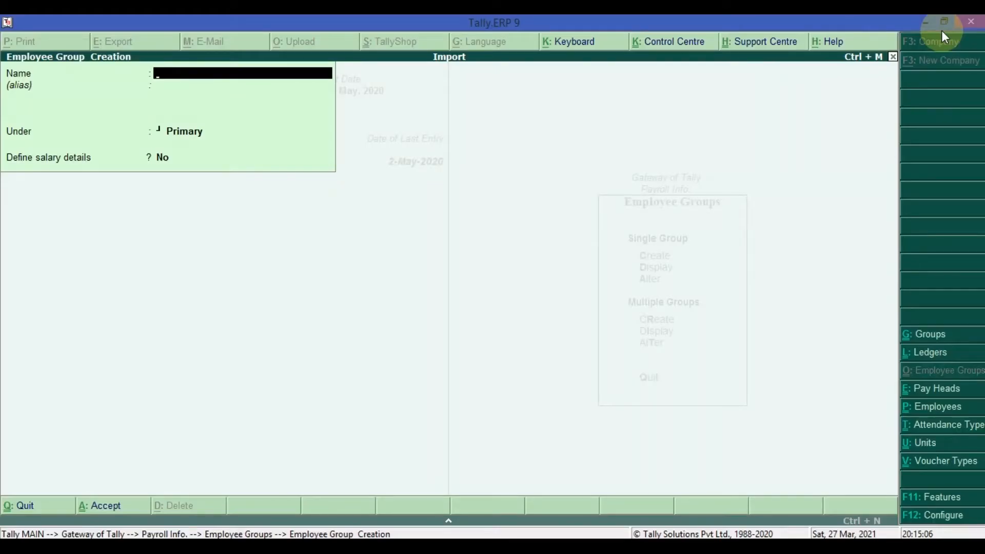
# Create an employee group named Maintenance under Primary, without defining salary details.
pyautogui.write('Maintenance')
pyautogui.press('Return')
pyautogui.press('Return')
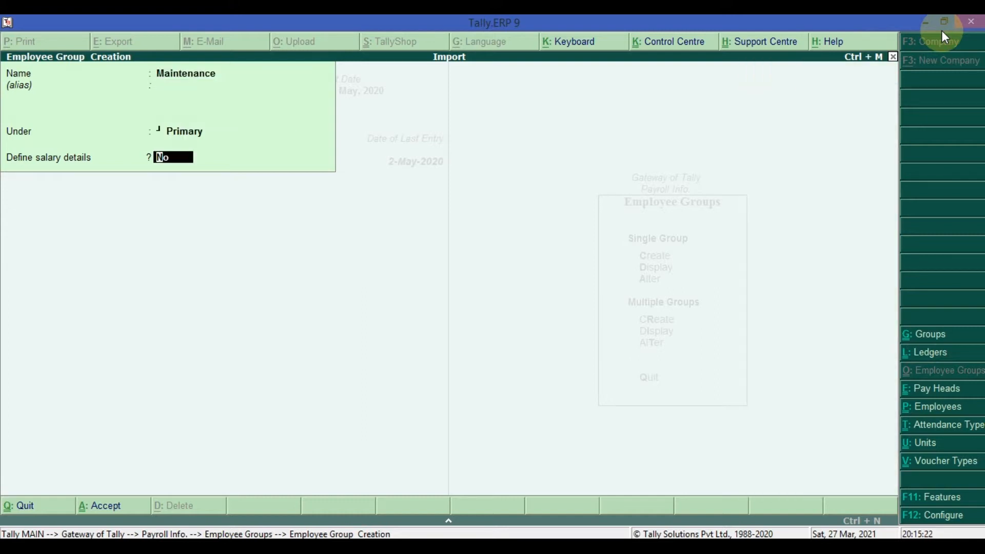
pyautogui.press('Return')
pyautogui.press('Return')
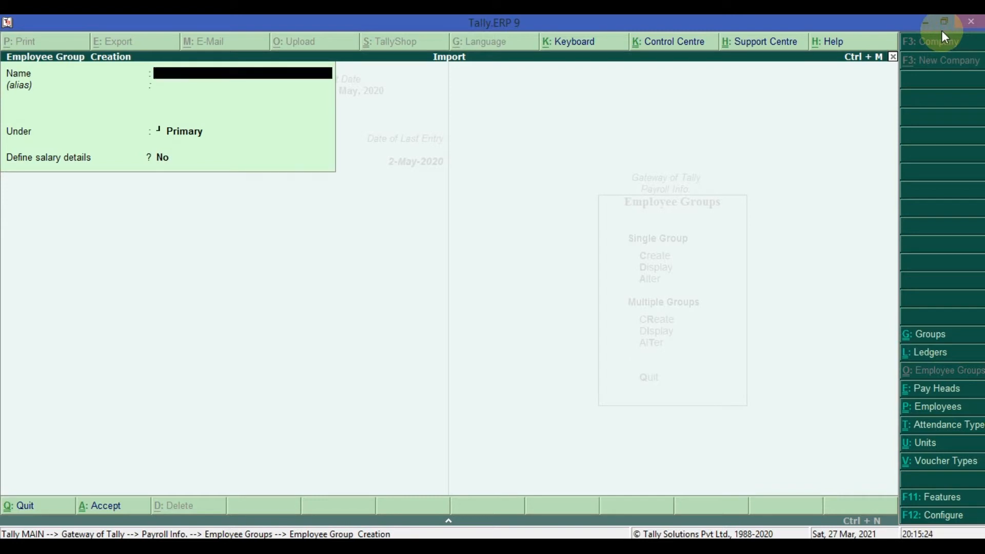
# Create an employee group named Security under Primary without salary details, and return to the payroll masters.
pyautogui.write('Security')
pyautogui.press('Return')
pyautogui.press('Return')
pyautogui.press('Return')
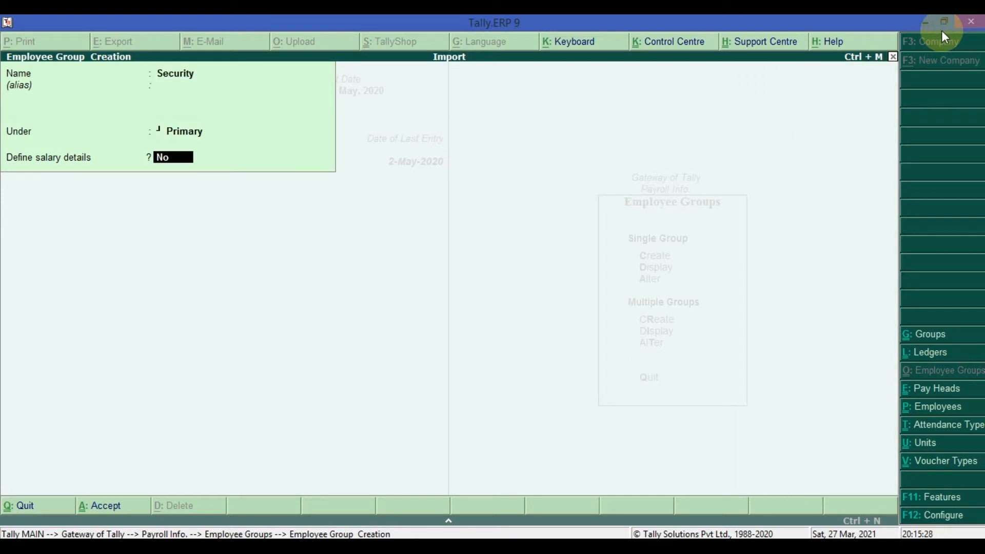
pyautogui.press('Return')
pyautogui.press('Return')
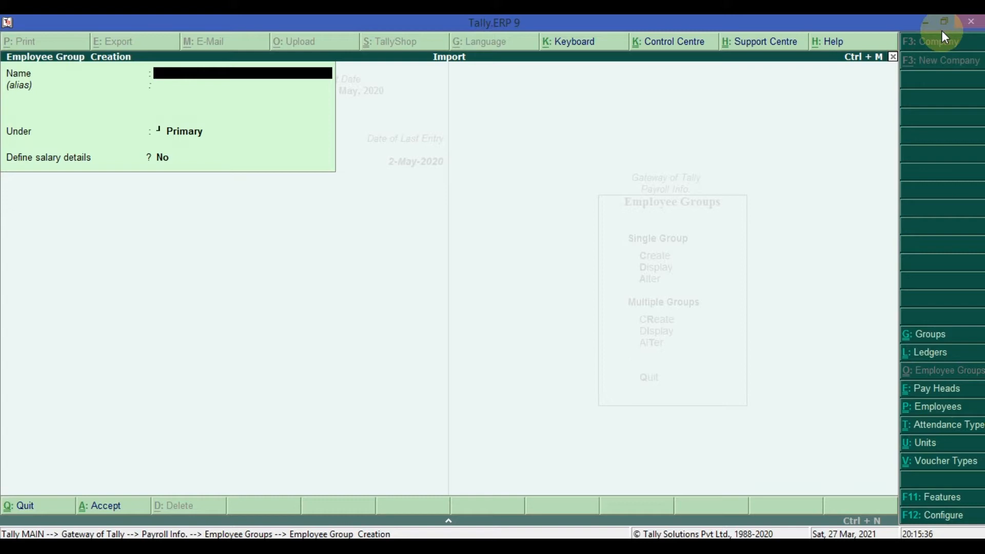
pyautogui.press('Escape')
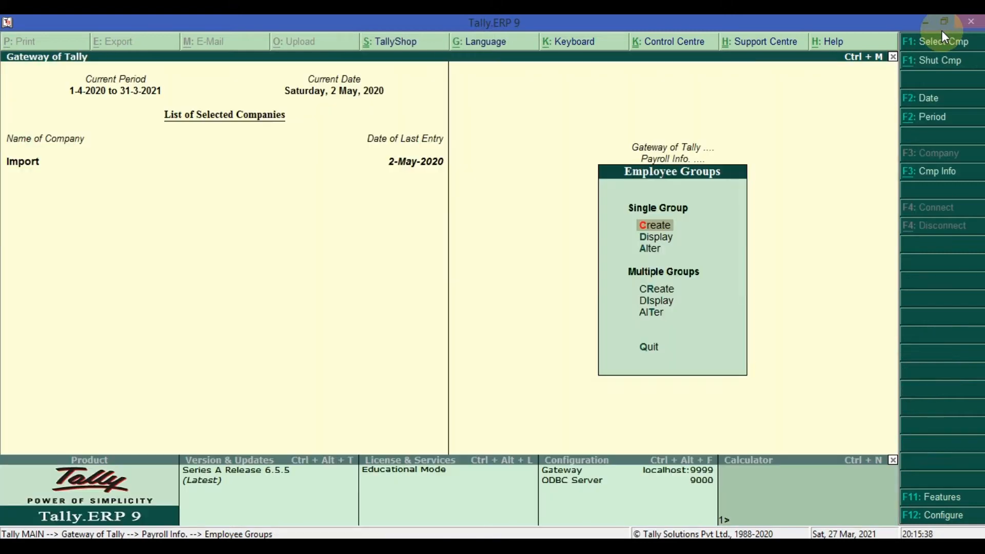
pyautogui.press('Escape')
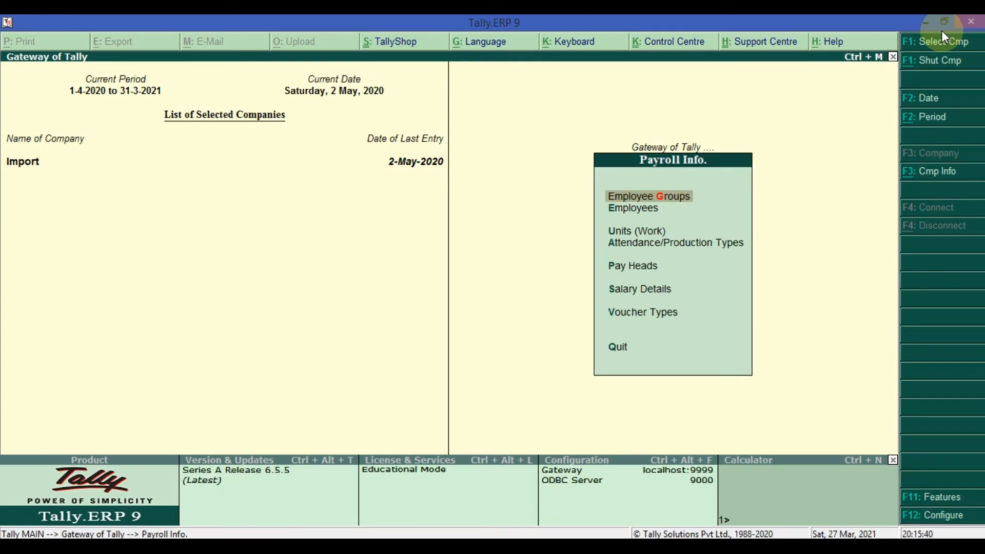
# Open the payroll work units and check which units already exist.
pyautogui.press('Down')
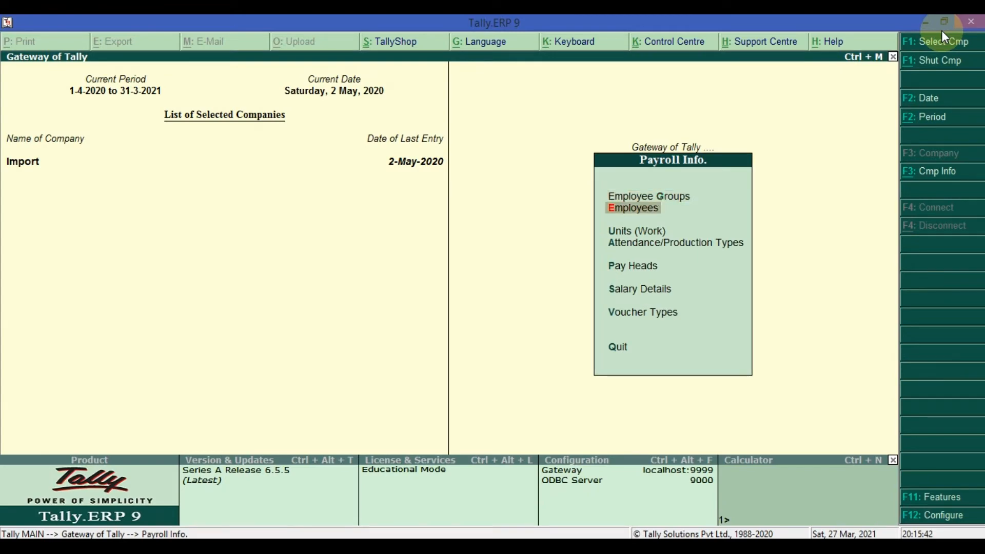
pyautogui.press('Down')
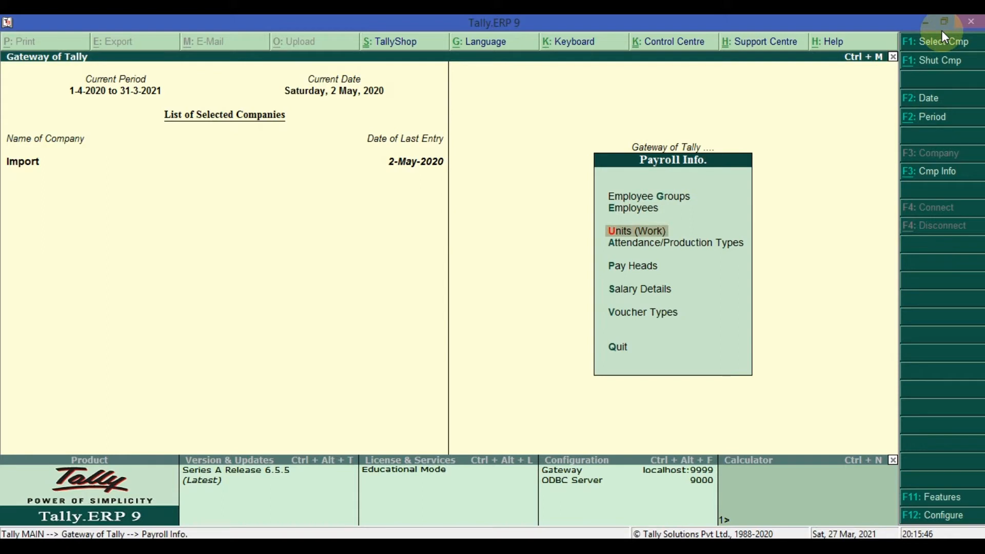
pyautogui.press('Return')
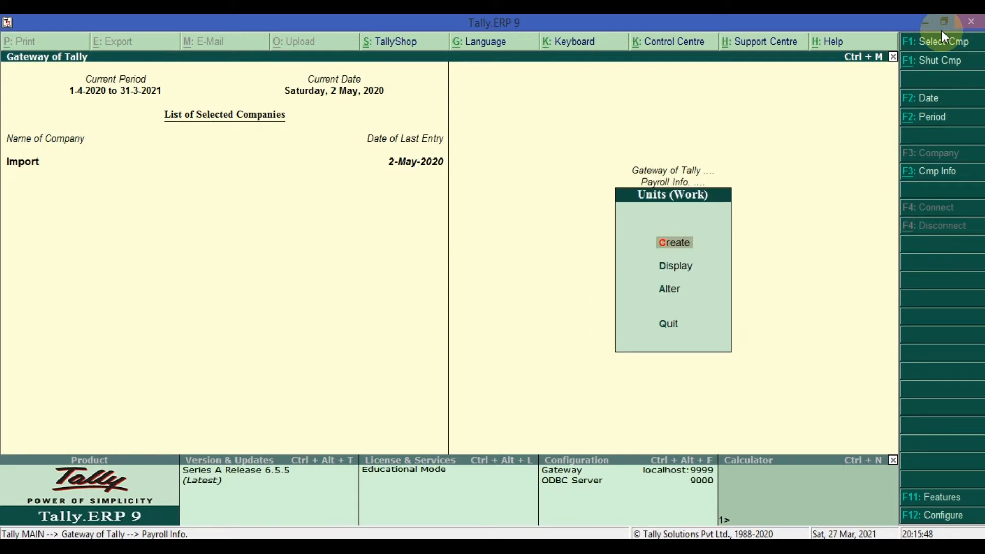
pyautogui.press('Return')
pyautogui.press('Escape')
pyautogui.press('Return')
pyautogui.press('Escape')
pyautogui.press('Return')
pyautogui.press('Down')
pyautogui.press('Return')
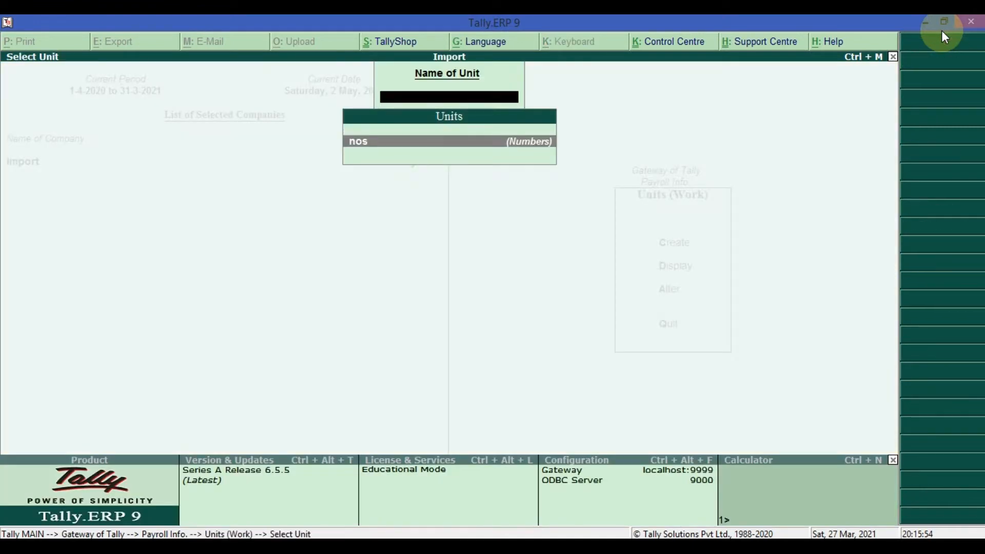
pyautogui.press('Escape')
pyautogui.press('Up')
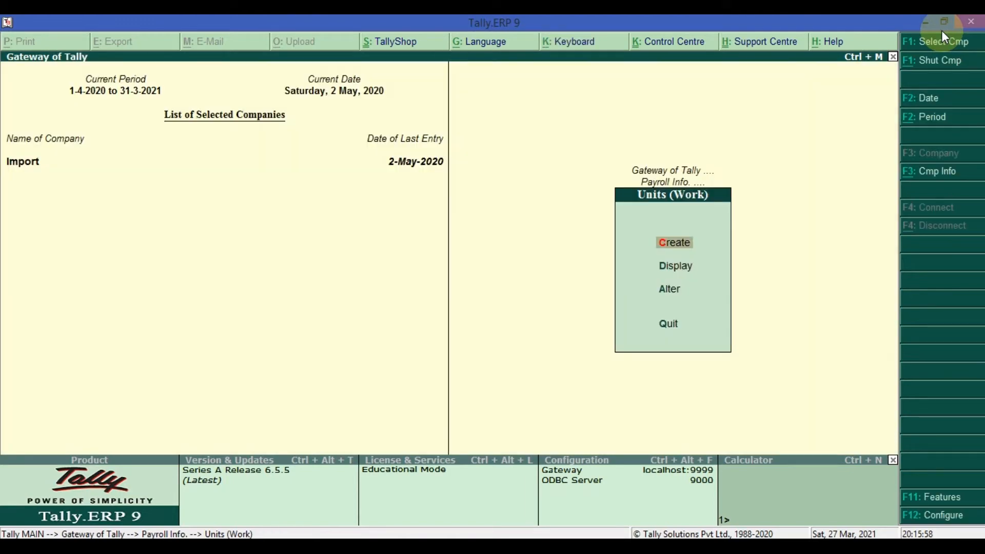
# Create a simple work unit with symbol hrs, formal name Hours and 2 decimal places.
pyautogui.press('Return')
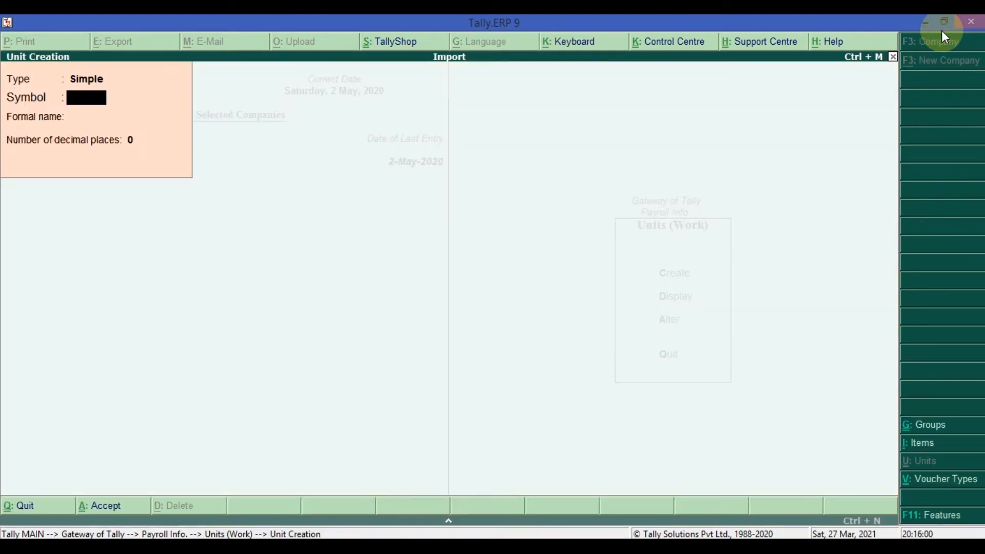
pyautogui.write('hrs')
pyautogui.press('Return')
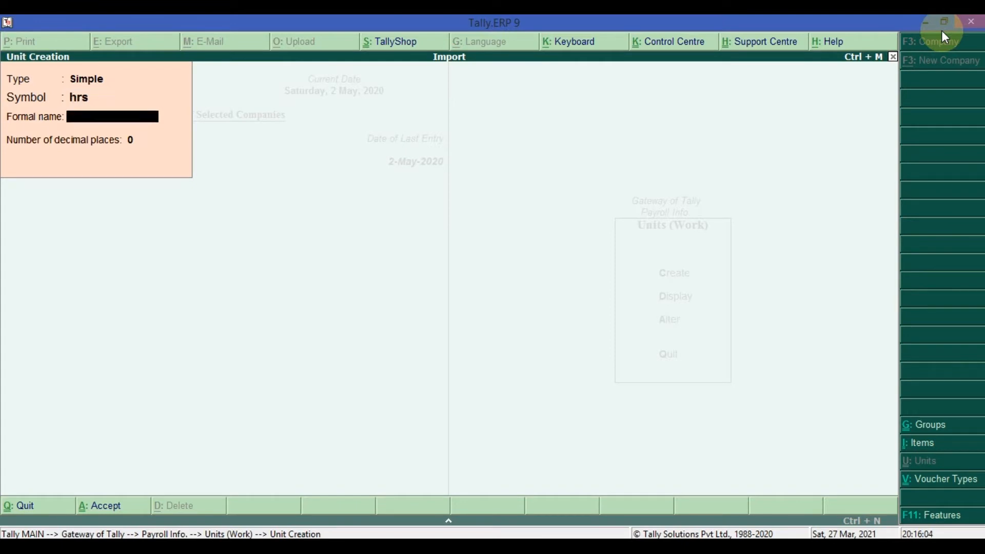
pyautogui.write('Hours')
pyautogui.press('Return')
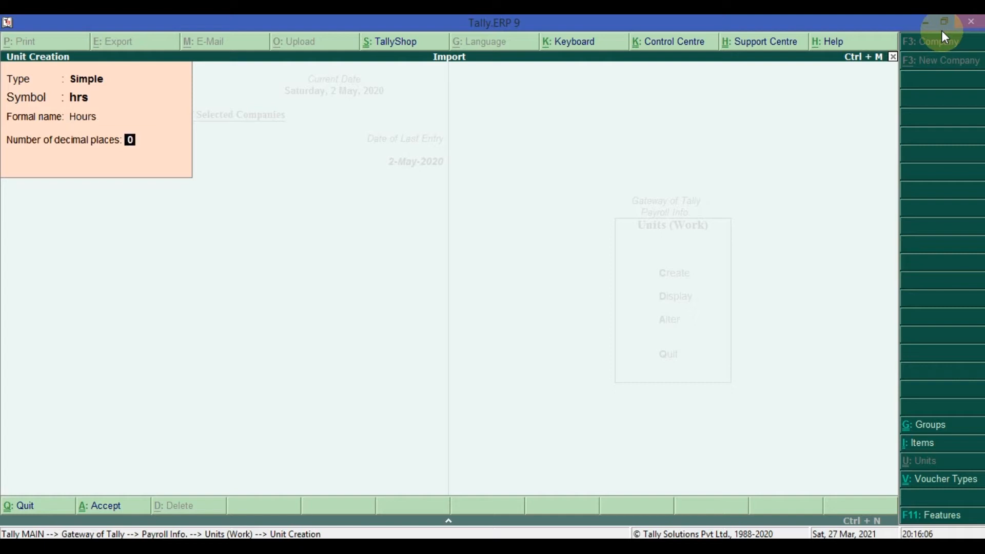
pyautogui.write('2')
pyautogui.press('Return')
pyautogui.press('Return')
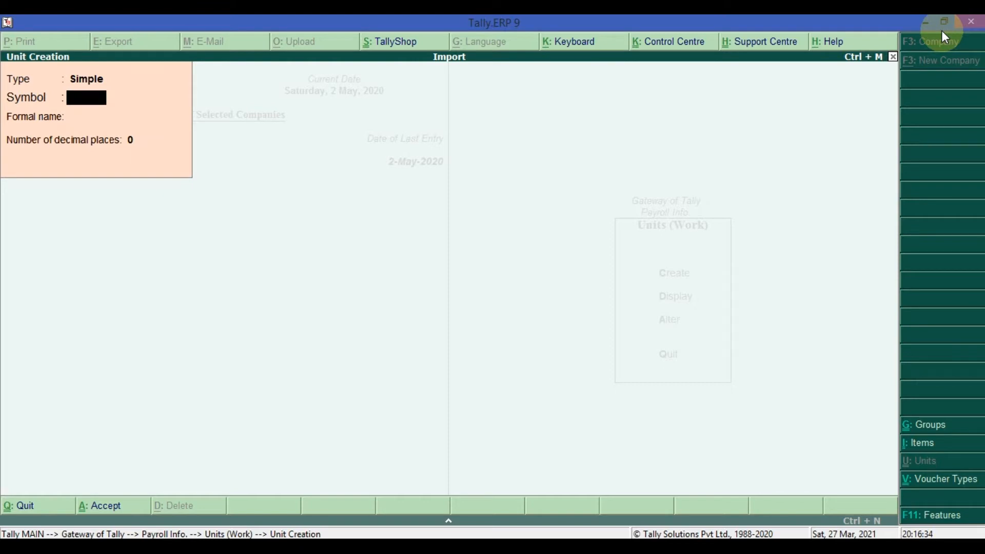
# Create a simple work unit with symbol Dys, formal name Days and 1 decimal place.
pyautogui.write('Day')
pyautogui.press('BackSpace')
pyautogui.press('BackSpace')
pyautogui.write('ys')
pyautogui.press('Return')
pyautogui.write('Days')
pyautogui.press('Return')
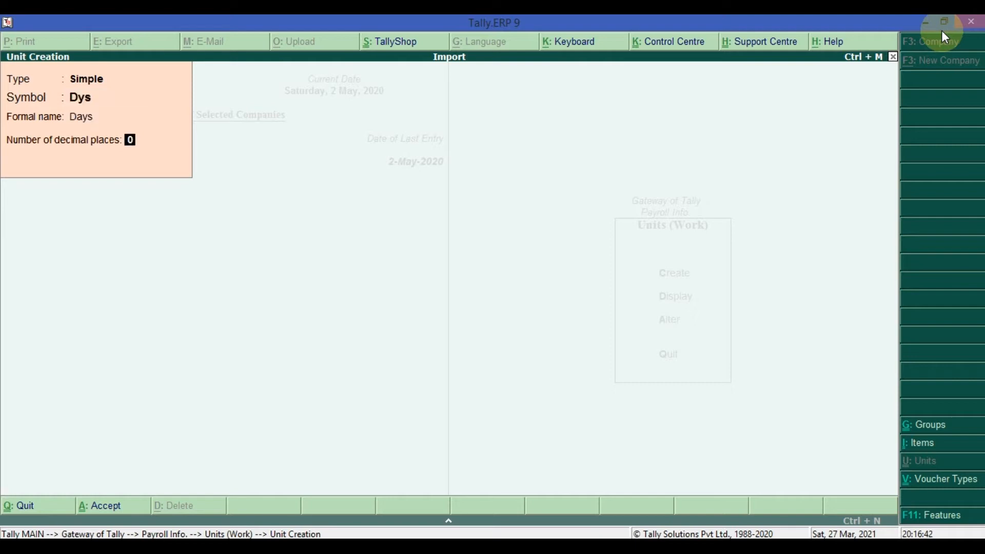
pyautogui.write('1')
pyautogui.press('Return')
pyautogui.press('Return')
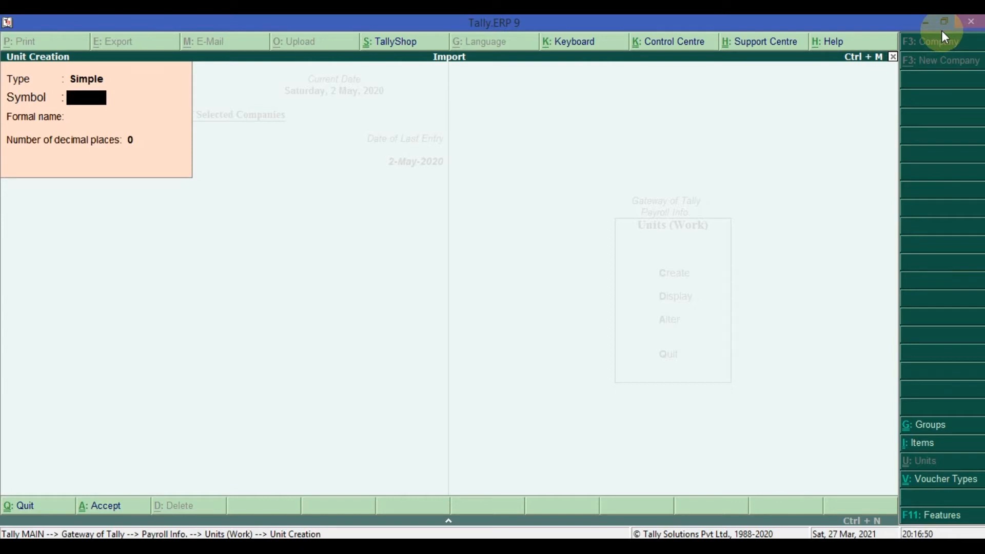
# Create a compound work unit of Dys of 8 hrs and return to the payroll masters.
pyautogui.press('Escape')
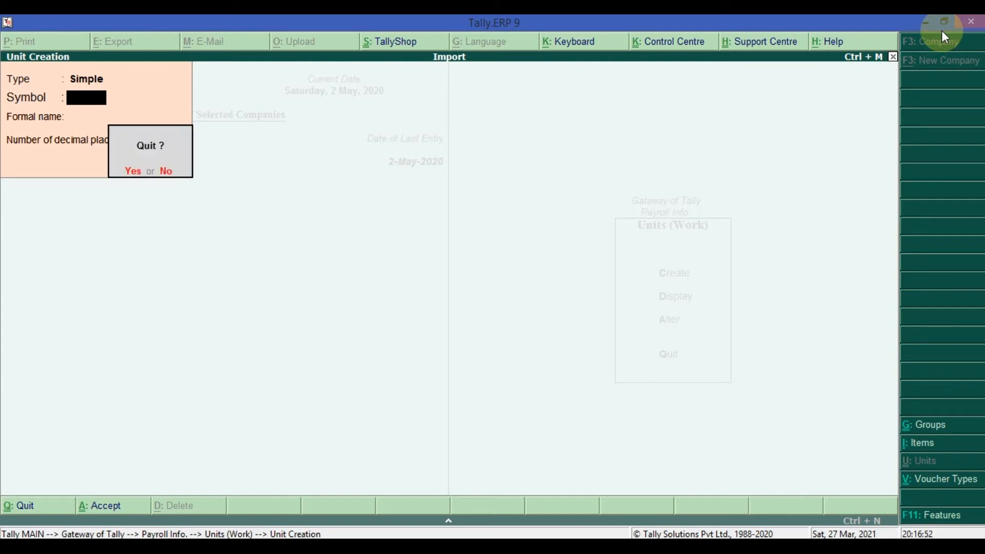
pyautogui.press('Return')
pyautogui.press('Return')
pyautogui.press('BackSpace')
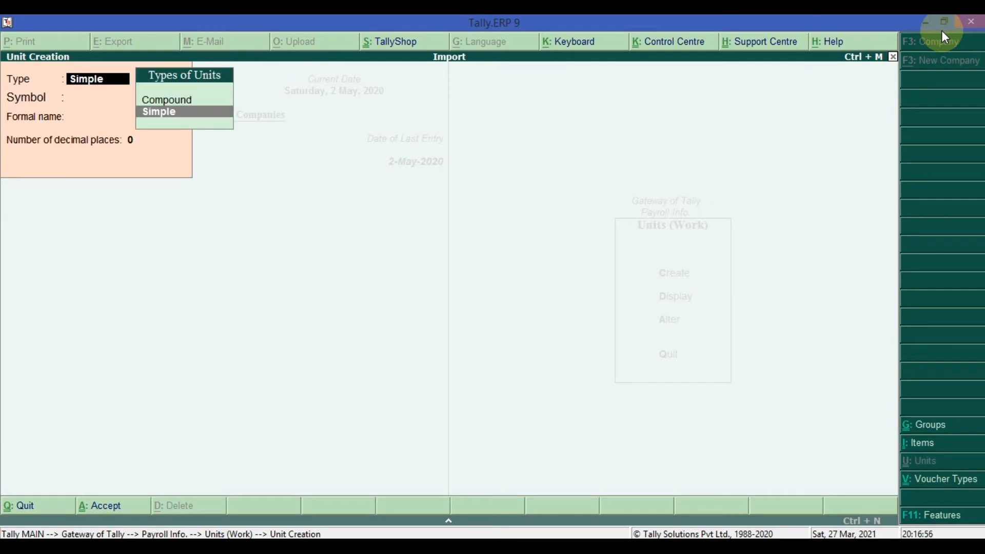
pyautogui.press('Up')
pyautogui.press('Return')
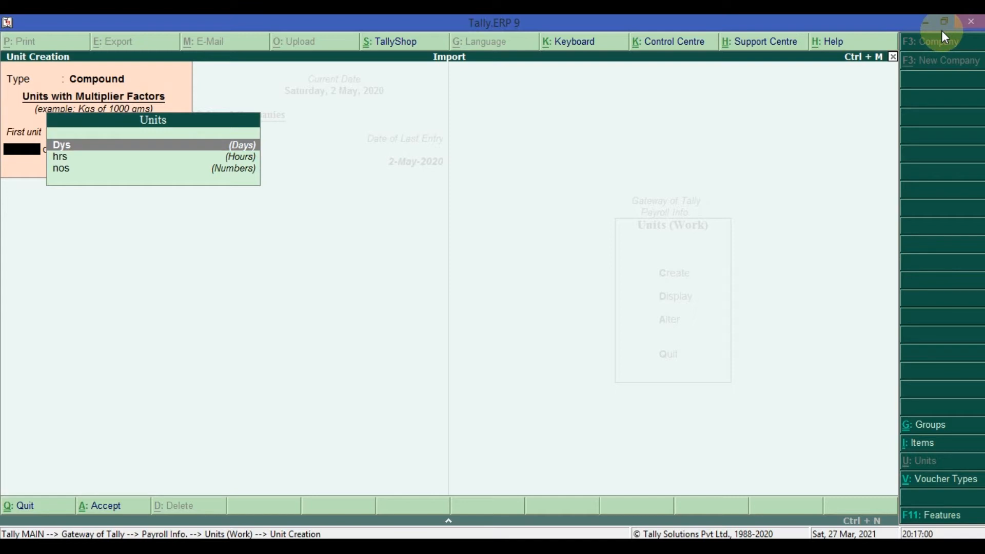
pyautogui.press('Return')
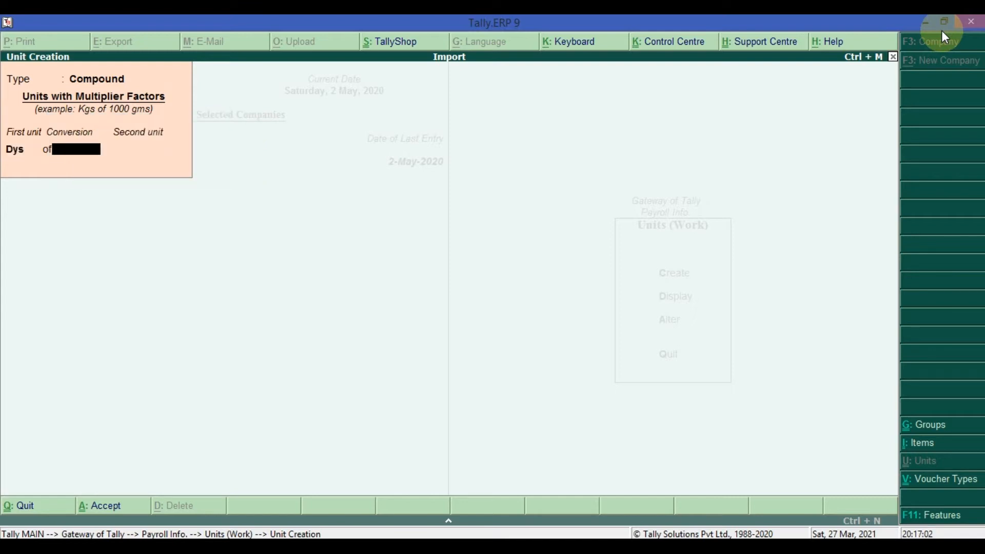
pyautogui.write('8')
pyautogui.press('Return')
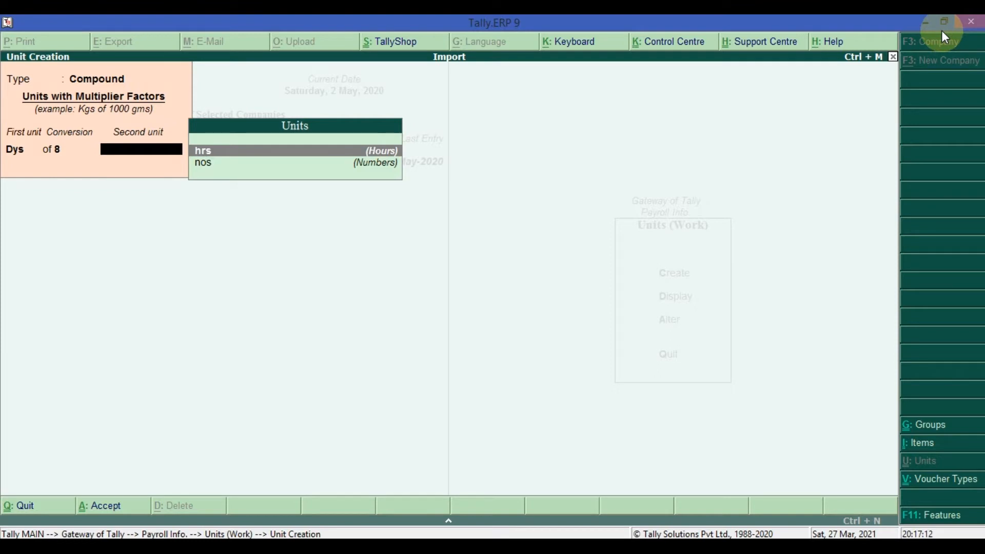
pyautogui.press('Return')
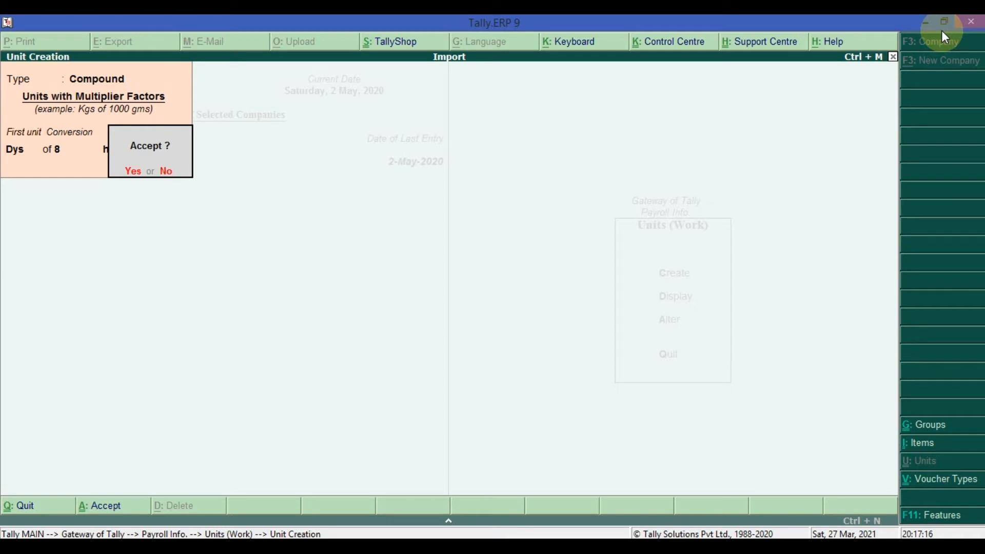
pyautogui.press('Return')
pyautogui.press('Escape')
pyautogui.press('Return')
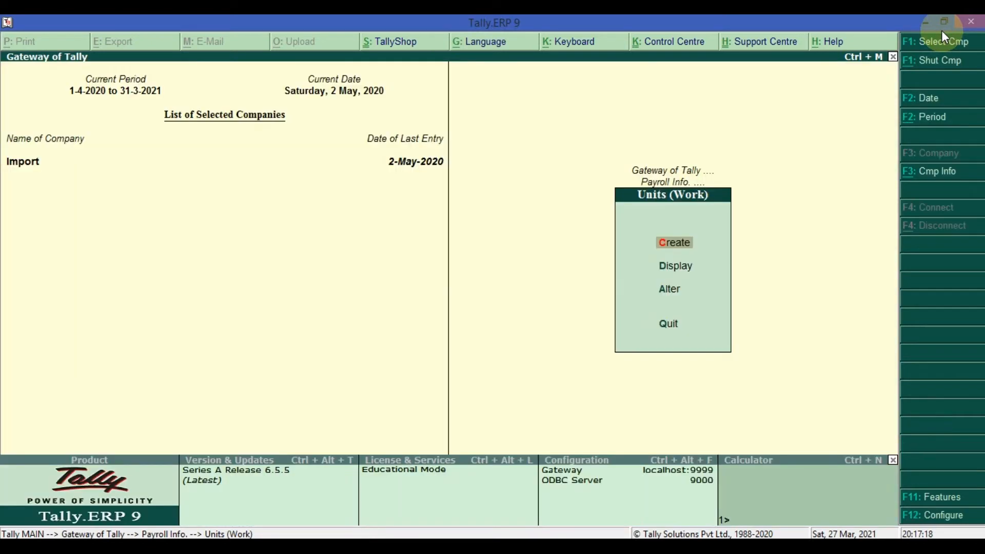
pyautogui.press('Escape')
# Create an attendance type named Absent under Primary as Leave without Pay with Days as the period type.
pyautogui.press('Down')
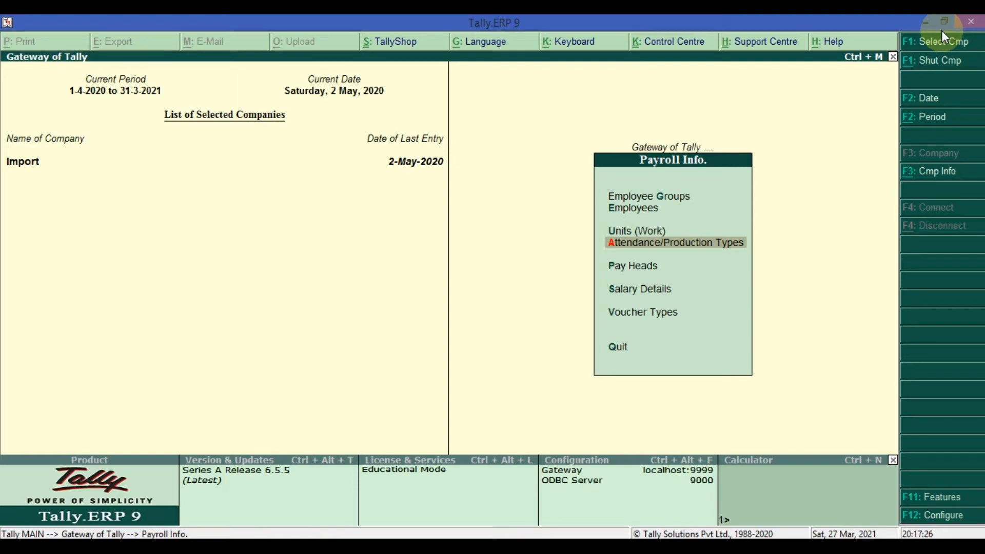
pyautogui.press('Return')
pyautogui.press('Return')
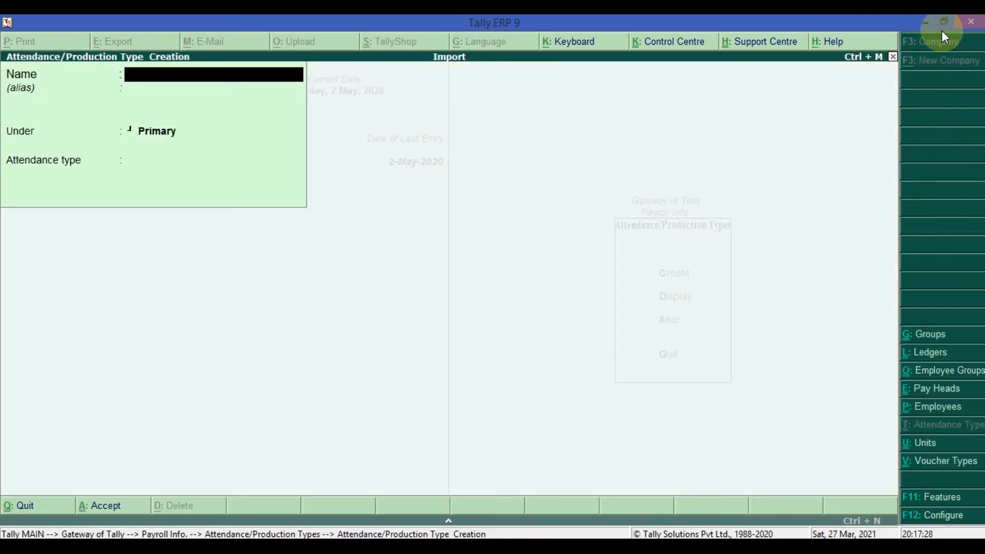
pyautogui.write('Absent')
pyautogui.press('Return')
pyautogui.press('Return')
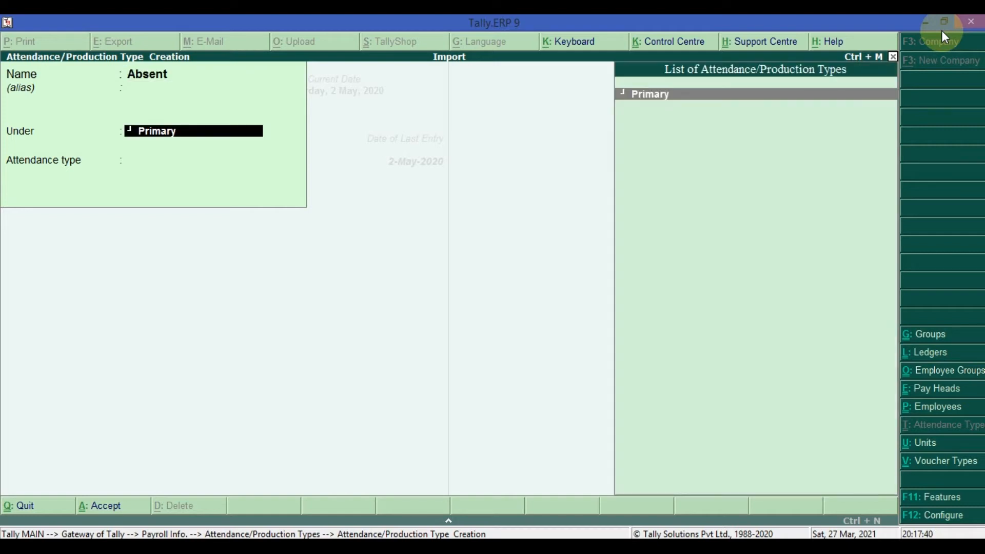
pyautogui.press('Return')
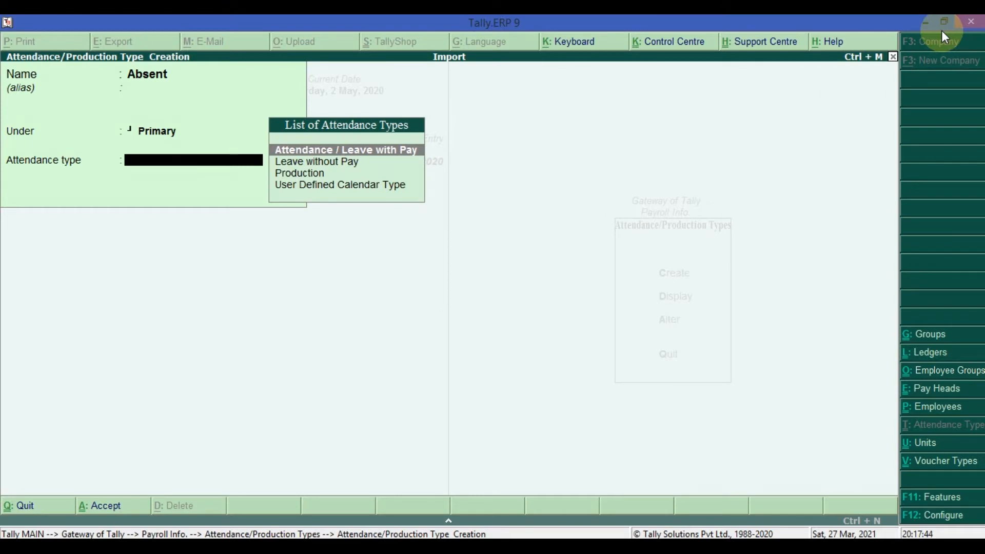
pyautogui.press('Down')
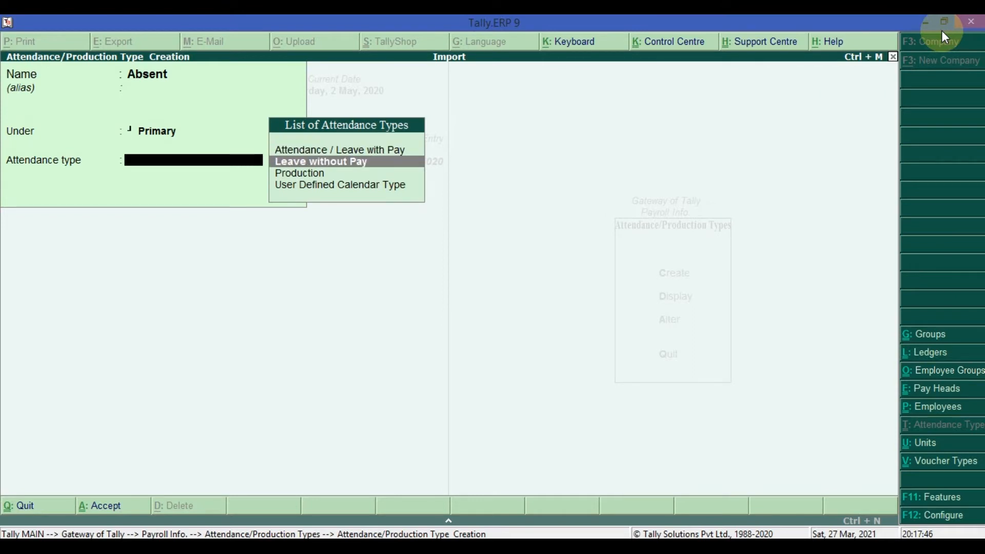
pyautogui.press('Up')
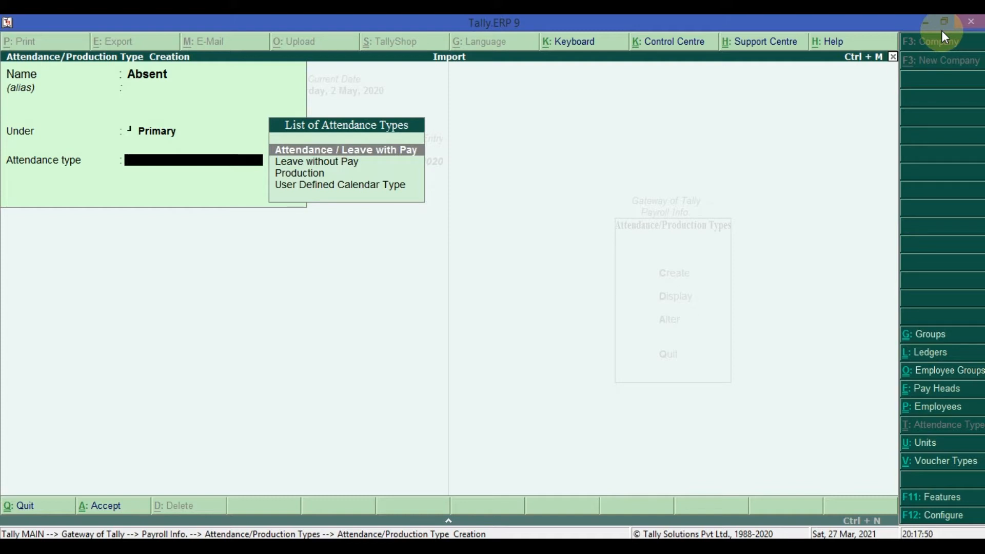
pyautogui.press('Down')
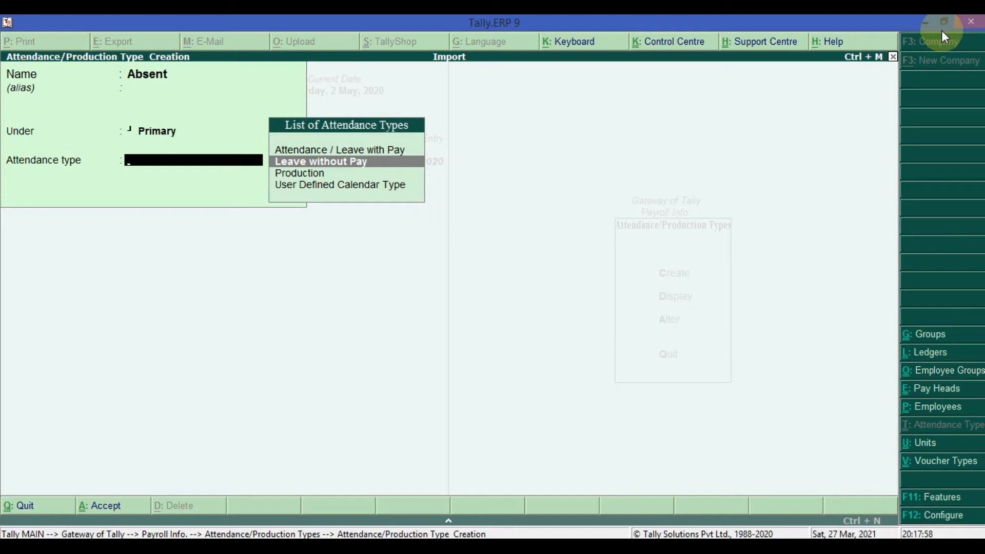
pyautogui.press('Down')
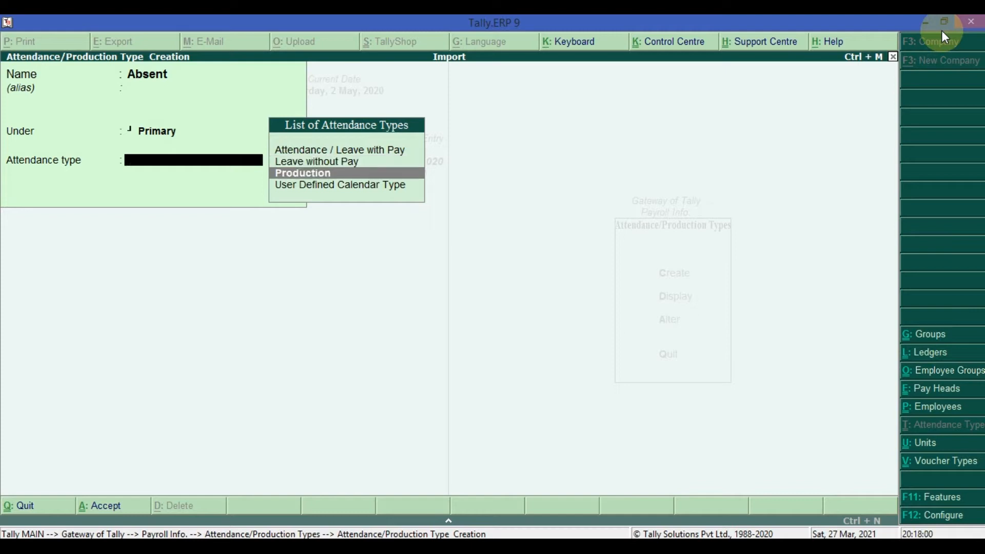
pyautogui.press('Up')
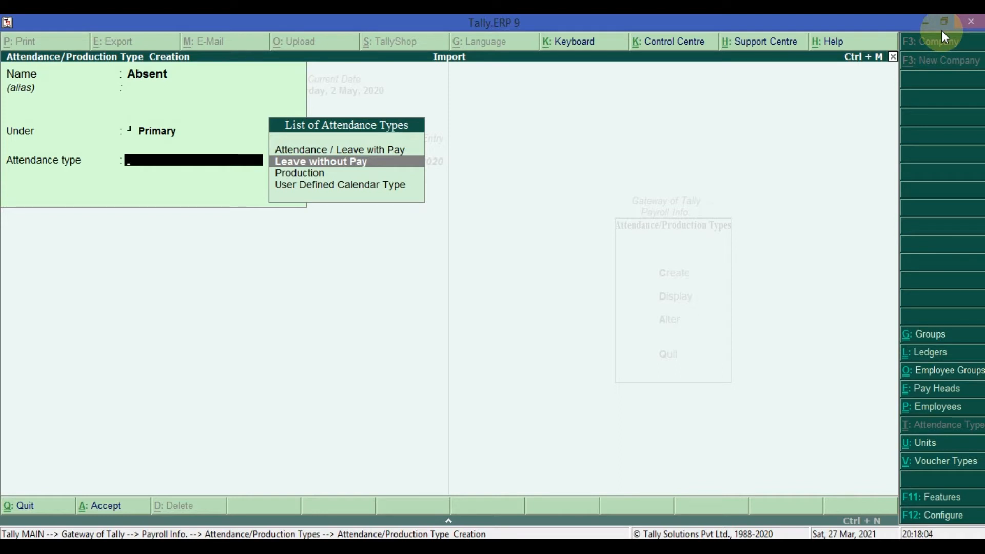
pyautogui.press('Return')
pyautogui.press('Return')
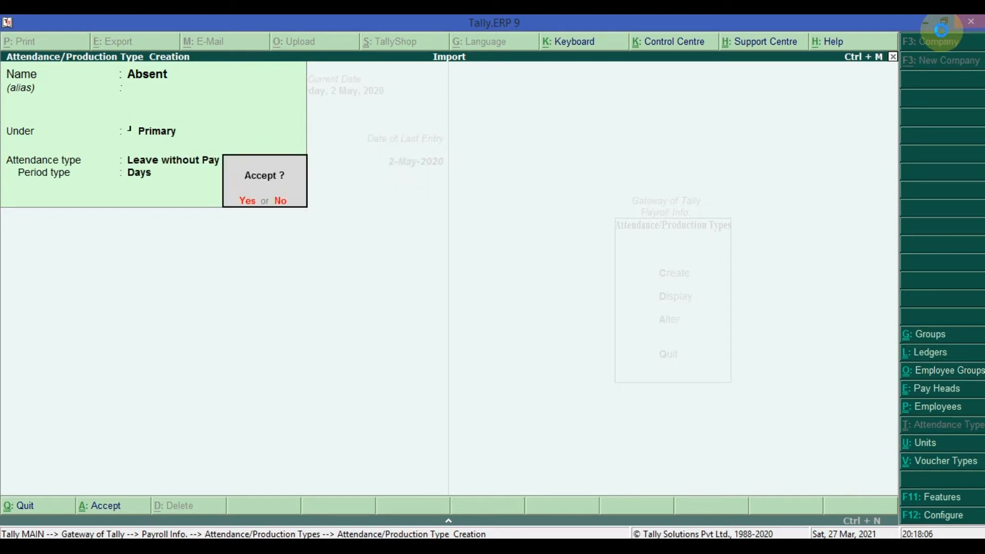
pyautogui.press('Return')
# Create an attendance type named CL under Primary as Attendance / Leave with Pay with Days as the period type.
pyautogui.write('CL')
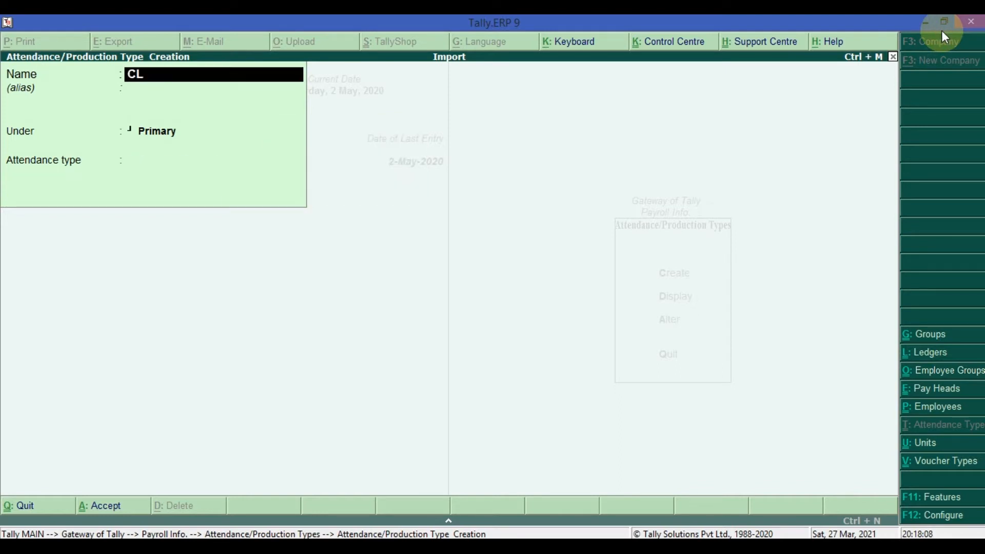
pyautogui.press('Return')
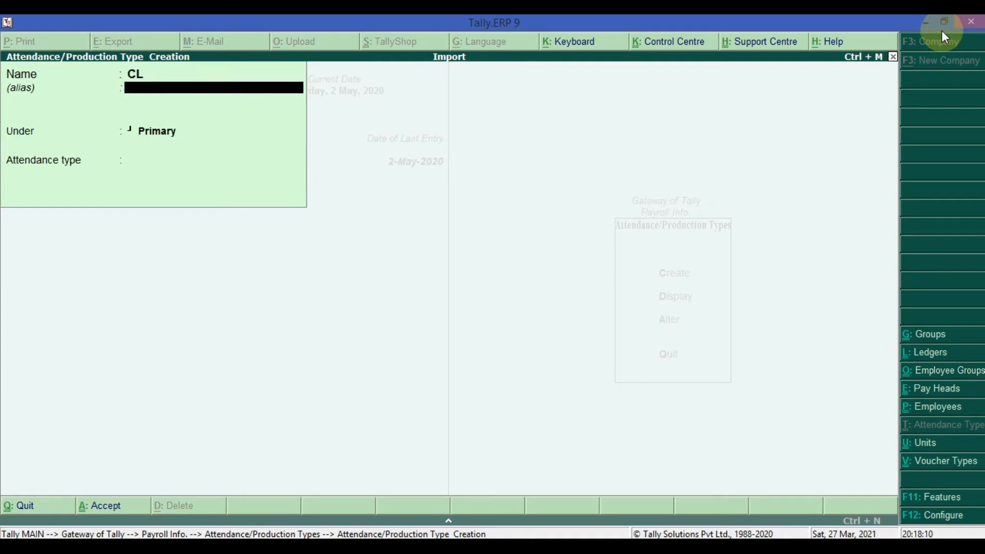
pyautogui.press('Return')
pyautogui.press('Return')
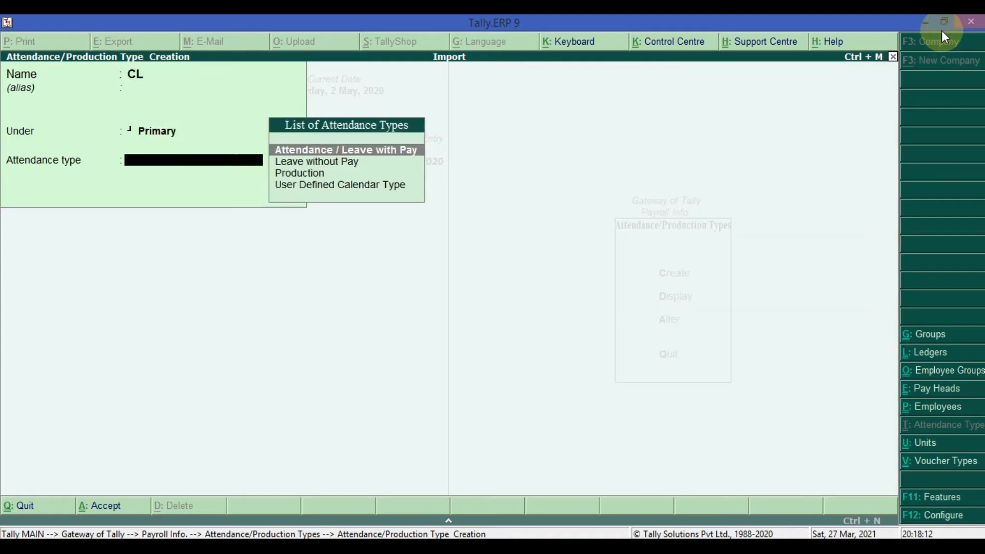
pyautogui.press('Return')
pyautogui.press('Return')
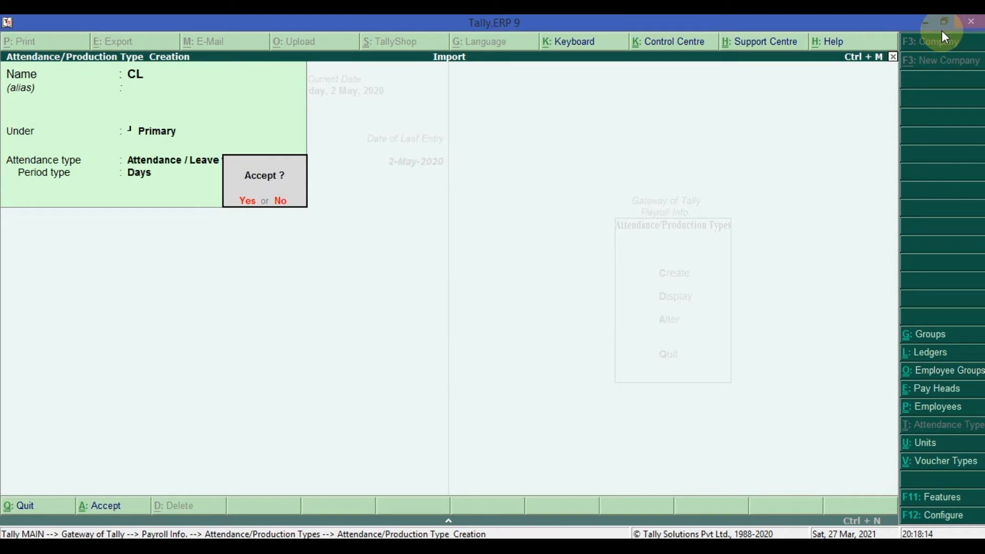
pyautogui.press('Return')
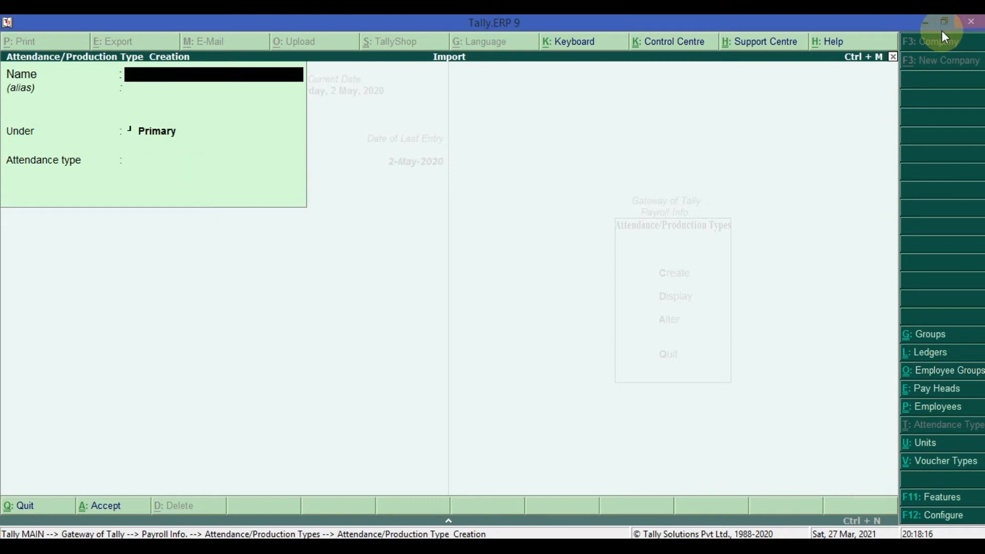
# Name a new attendance/production type Overtime and place it under Primary.
pyautogui.write('OVertime')
pyautogui.press('BackSpace')
pyautogui.press('BackSpace')
pyautogui.press('BackSpace')
pyautogui.press('BackSpace')
pyautogui.press('BackSpace')
pyautogui.press('BackSpace')
pyautogui.press('BackSpace')
pyautogui.write('vertime')
pyautogui.press('Return')
pyautogui.press('Return')
pyautogui.press('Return')
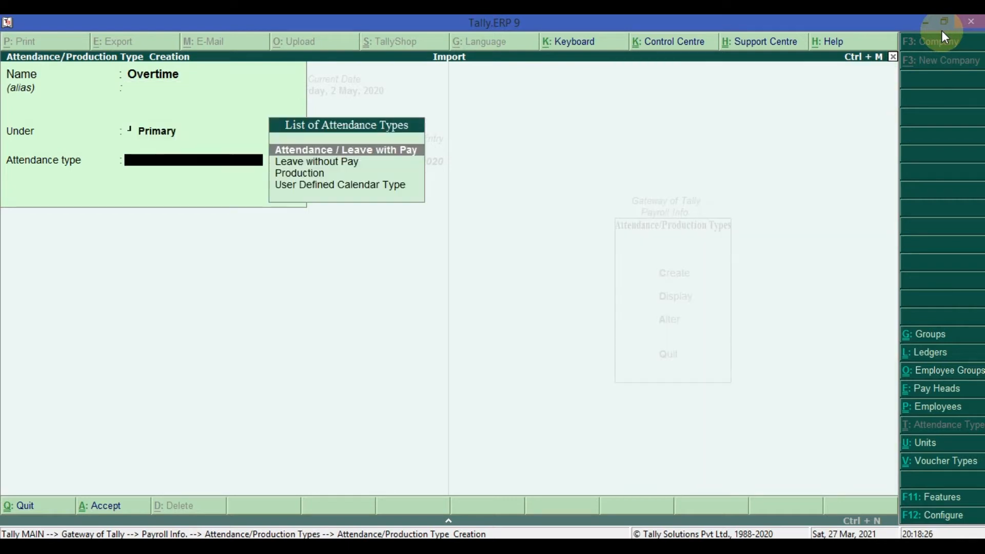
# Set the Overtime type to Production with hrs as its unit, save it and return to the payroll masters.
pyautogui.press('Down')
pyautogui.press('Down')
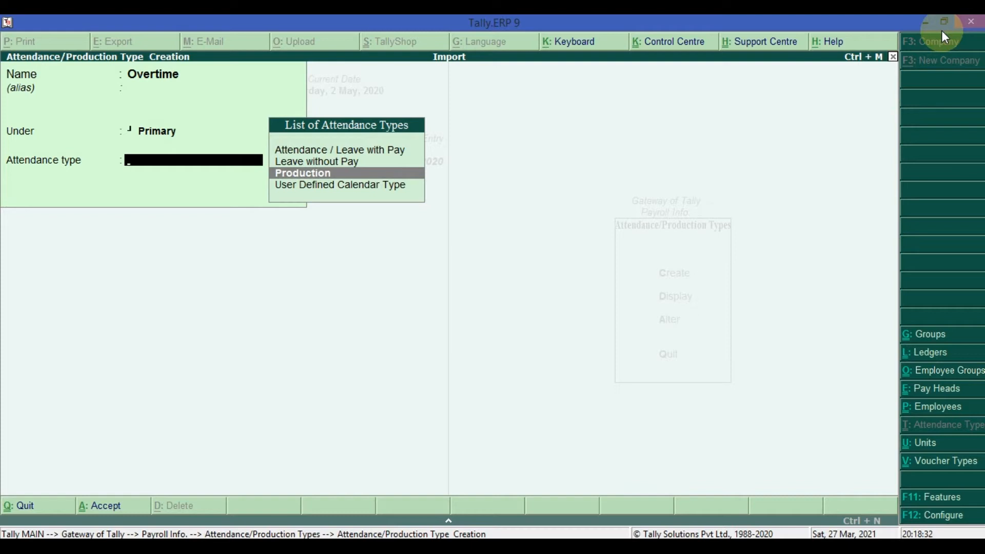
pyautogui.press('Return')
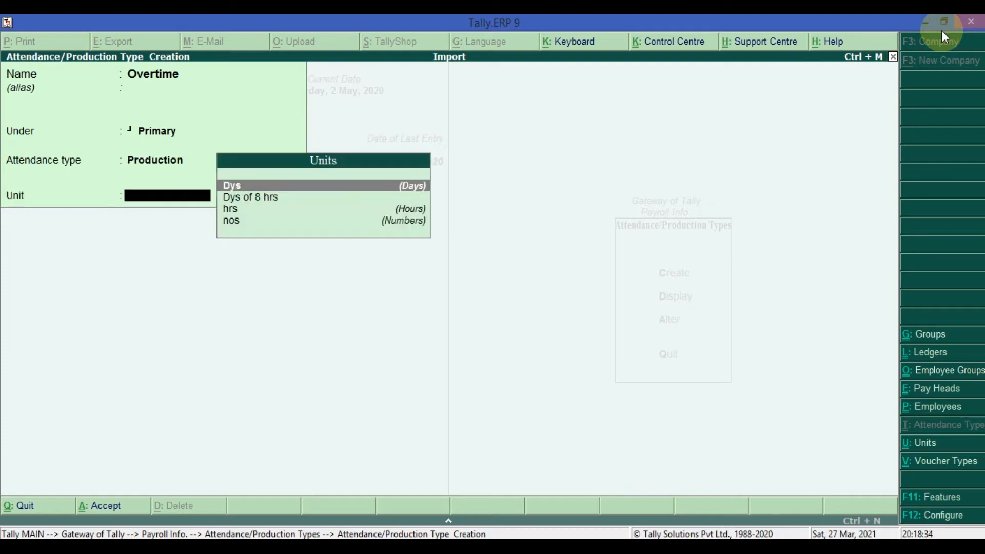
pyautogui.press('Return')
pyautogui.press('Escape')
pyautogui.press('Down')
pyautogui.press('Down')
pyautogui.press('Down')
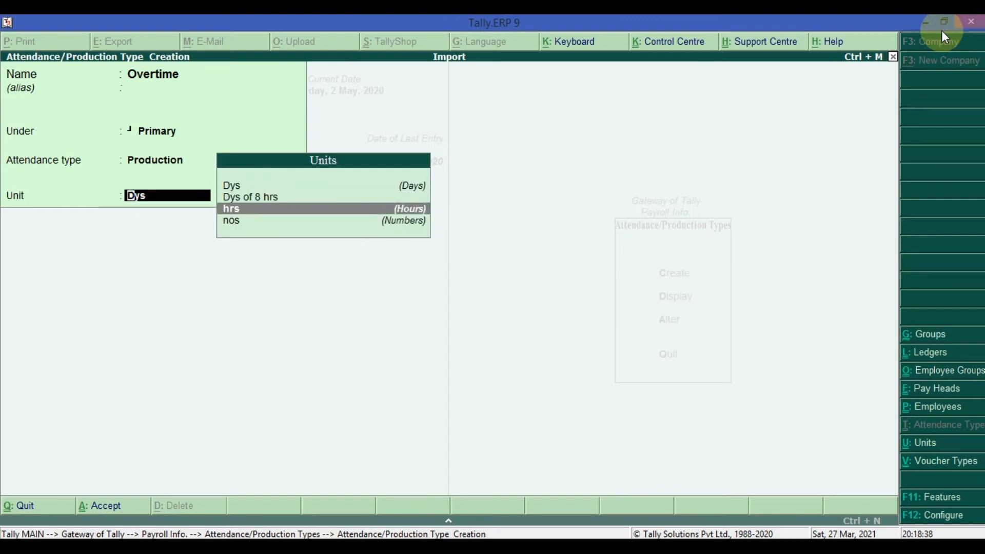
pyautogui.press('Up')
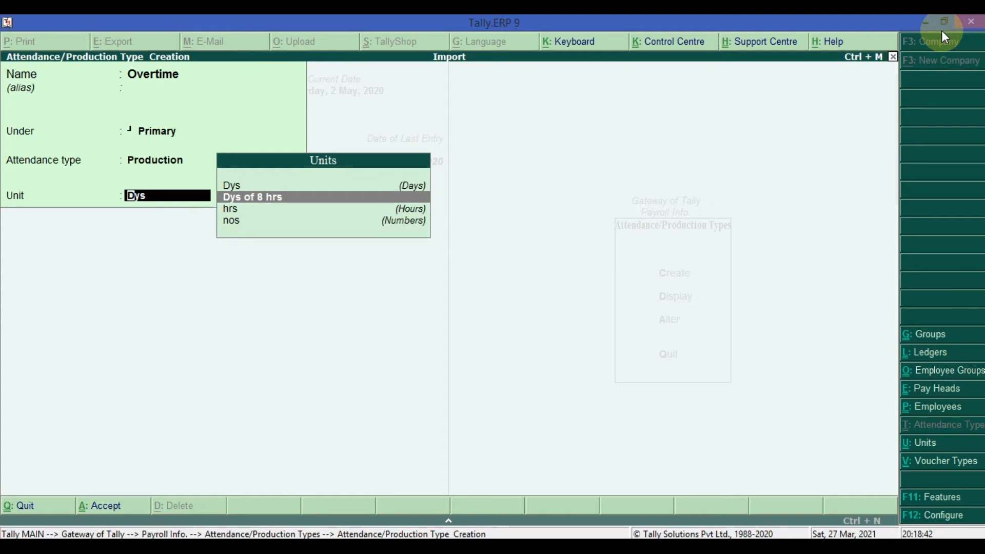
pyautogui.press('Down')
pyautogui.press('Return')
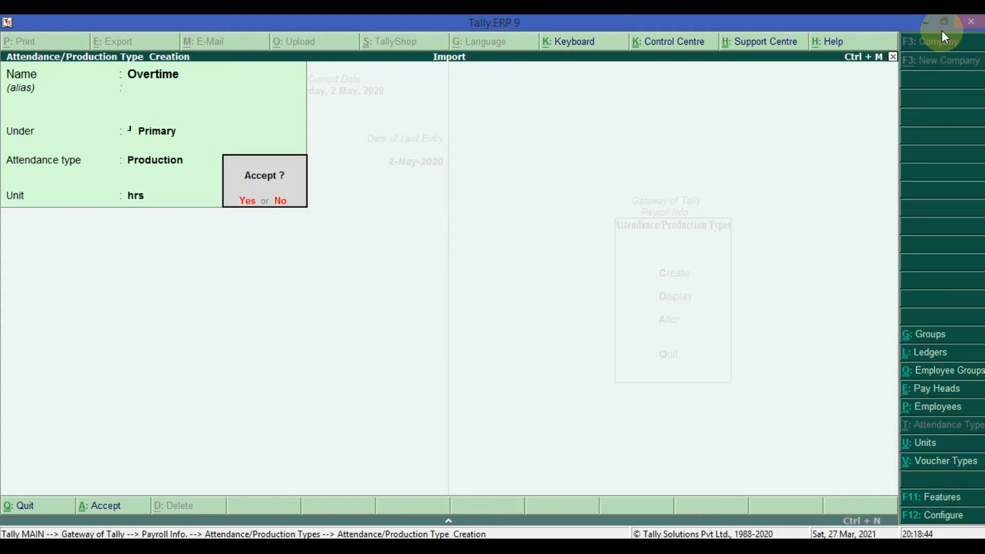
pyautogui.press('Return')
pyautogui.press('Escape')
pyautogui.press('Return')
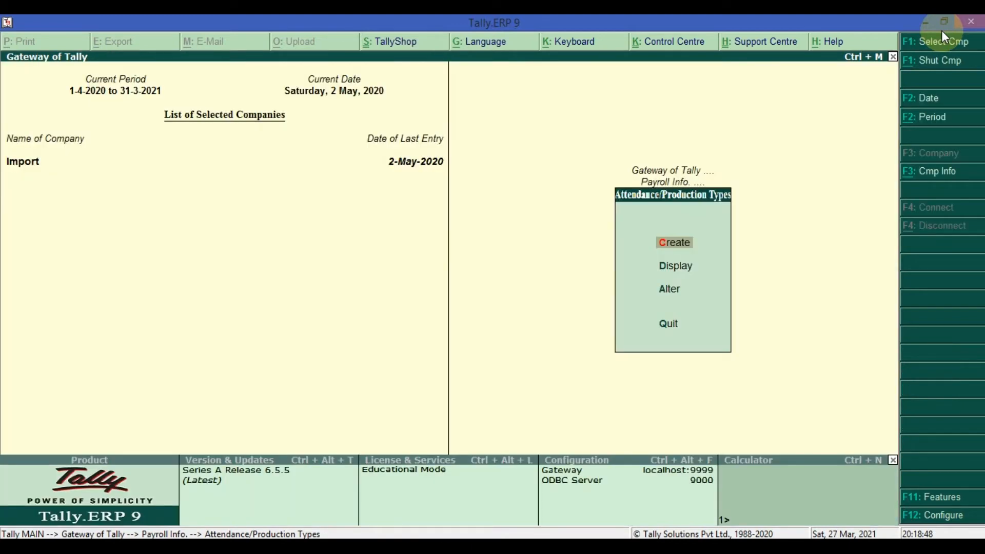
pyautogui.press('Escape')
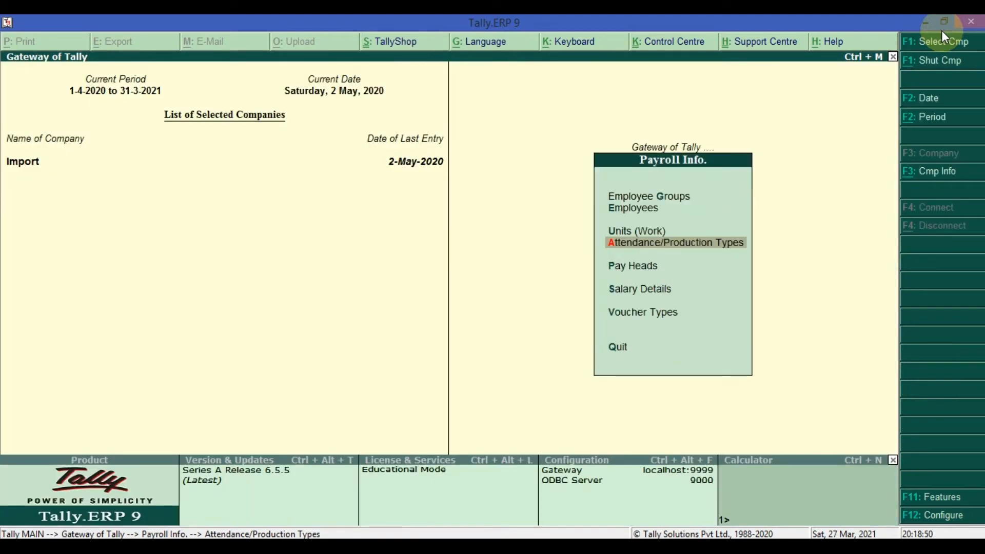
# Start a new pay head named Basic Salary with Earnings for Employees as its pay head type.
pyautogui.press('Down')
pyautogui.press('Return')
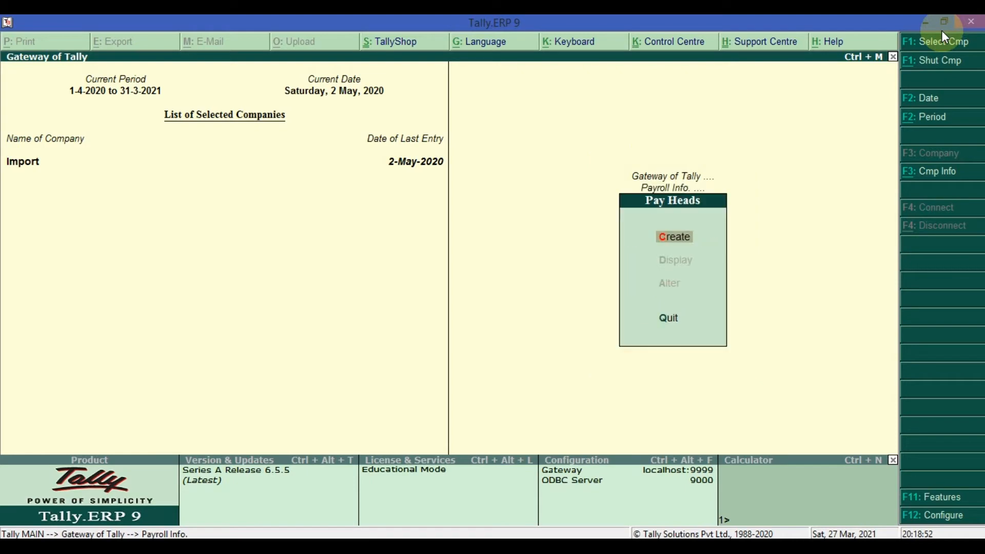
pyautogui.press('Return')
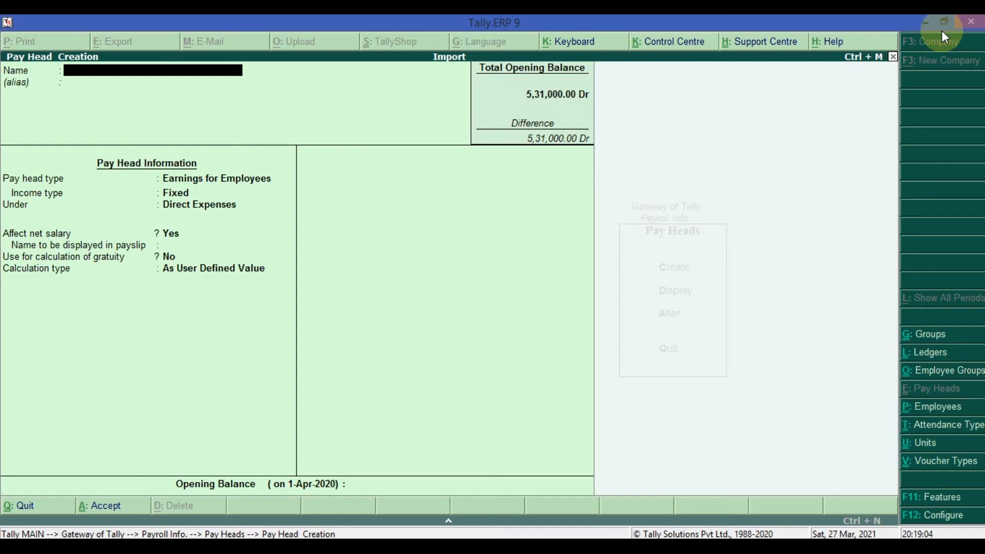
pyautogui.write('Basic Salary')
pyautogui.press('Return')
pyautogui.press('Return')
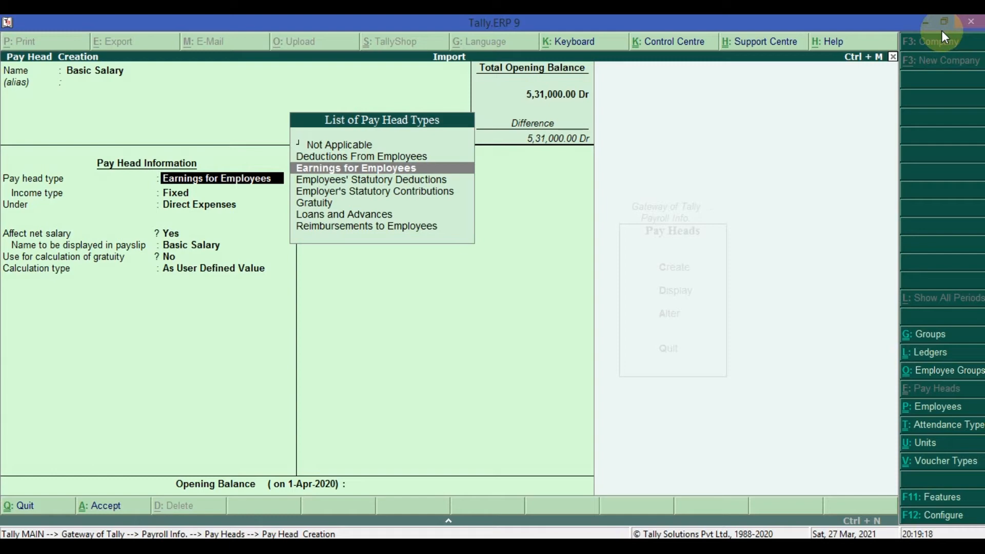
pyautogui.press('Up')
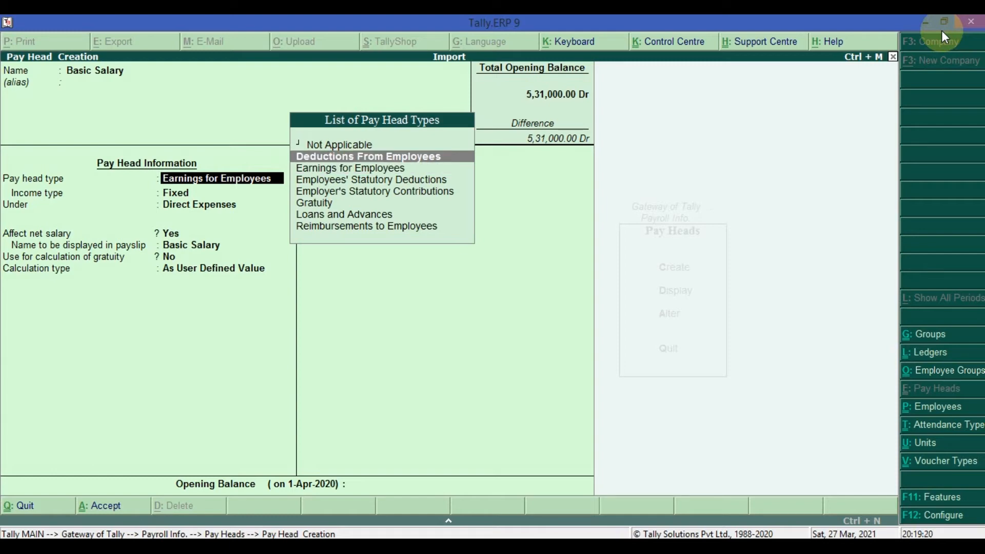
pyautogui.press('Down')
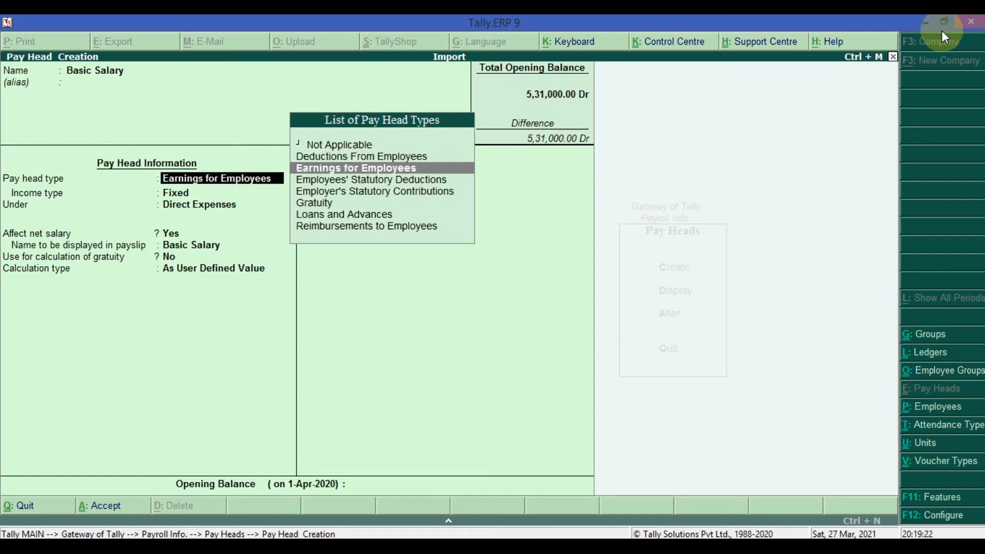
pyautogui.press('Return')
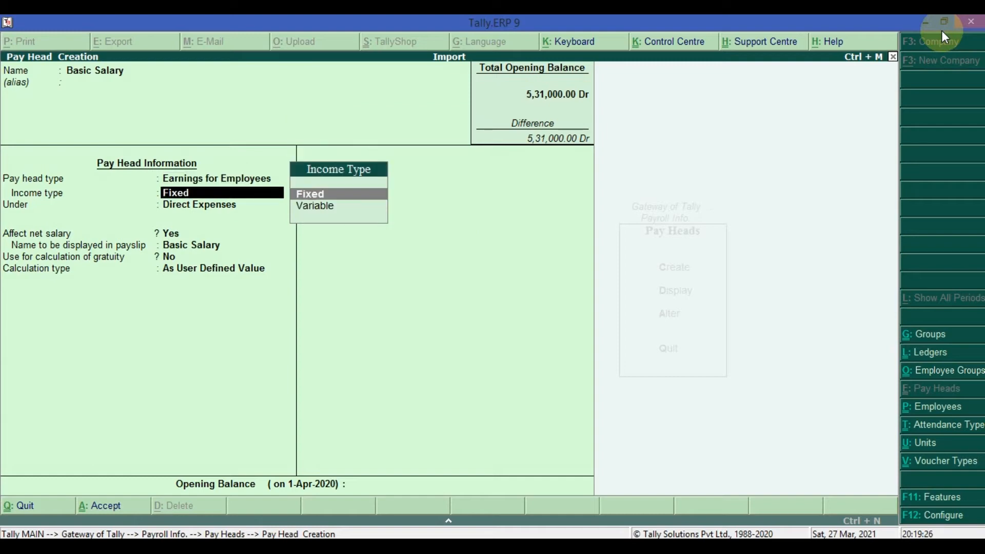
# Set the Basic Salary pay head's income type to Fixed and place it under Indirect Expenses.
pyautogui.press('Down')
pyautogui.press('Up')
pyautogui.press('Return')
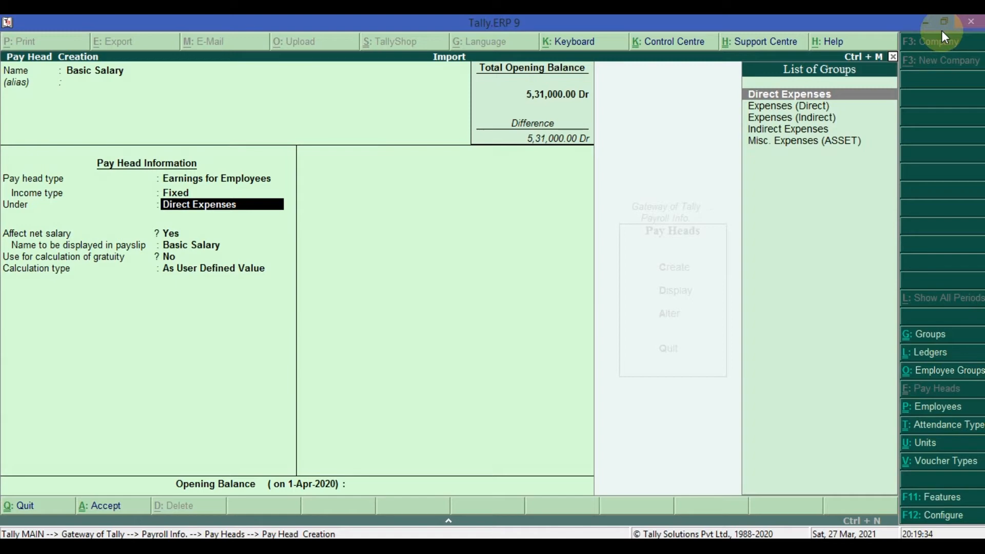
pyautogui.press('Down')
pyautogui.press('Down')
pyautogui.press('Down')
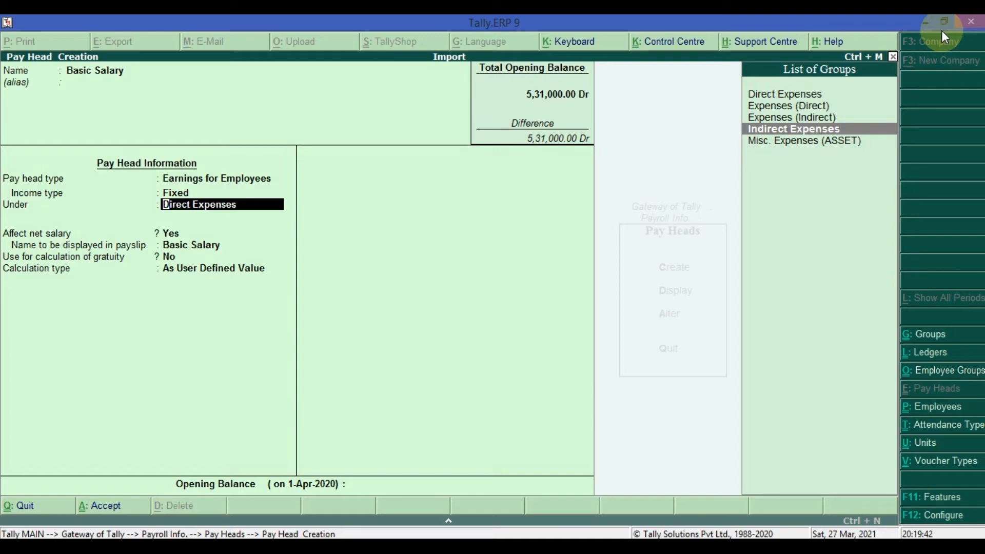
pyautogui.press('Return')
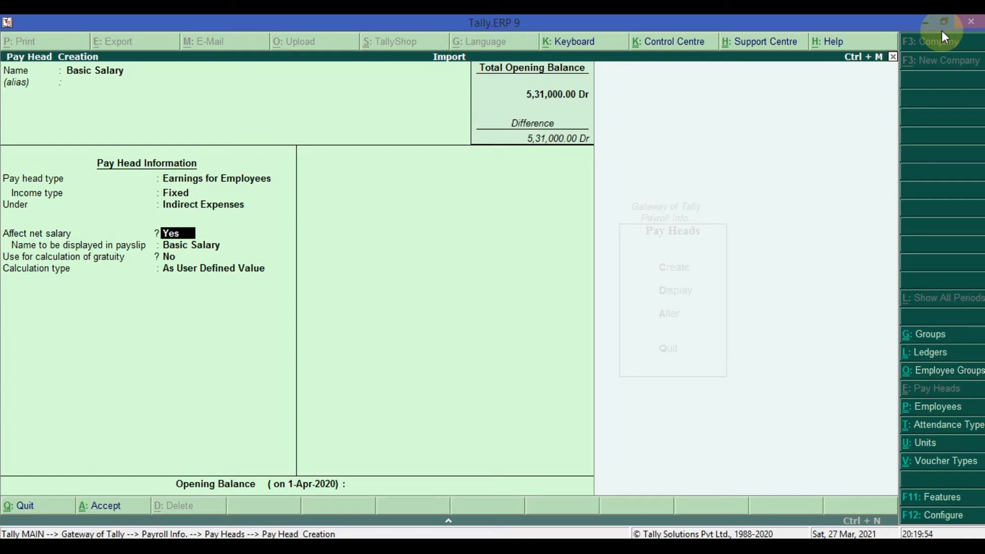
# Accept Yes for affecting net salary, Basic Salary as the payslip name and No for gratuity calculation.
pyautogui.press('Return')
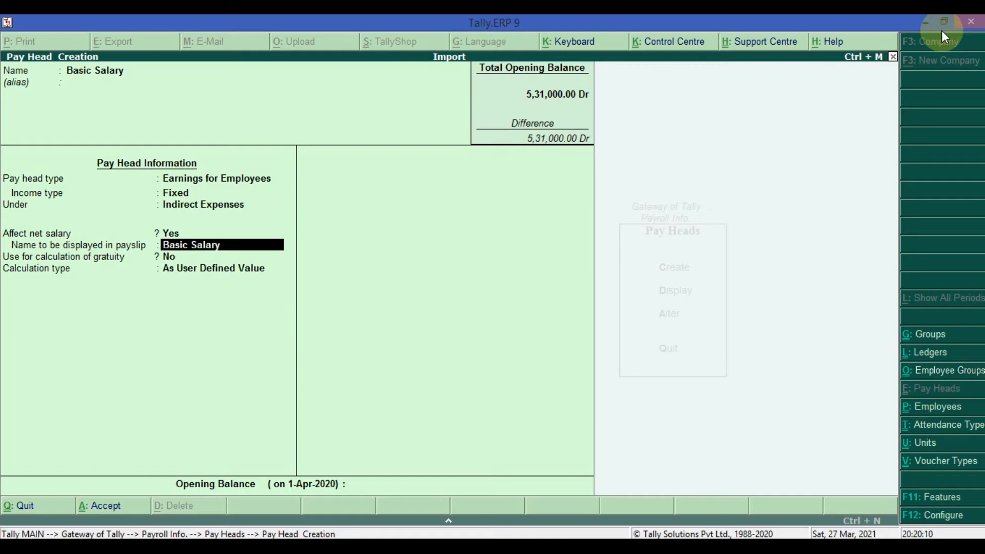
pyautogui.press('Return')
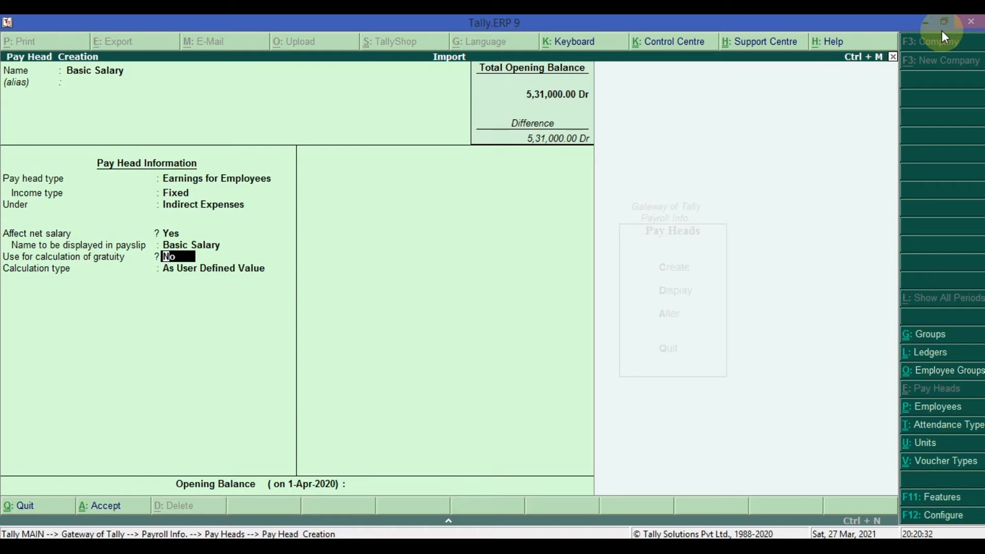
pyautogui.press('Return')
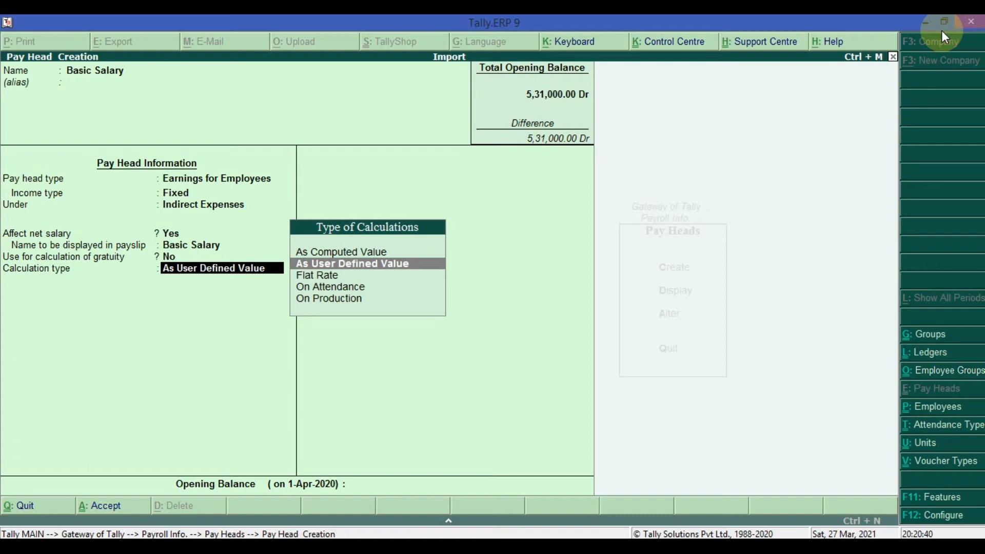
pyautogui.press('Down')
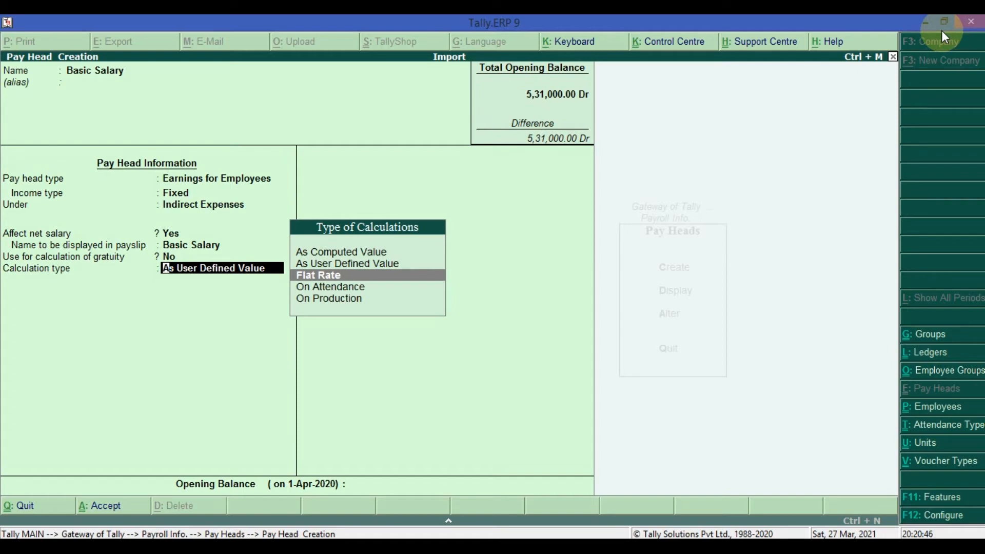
pyautogui.press('Down')
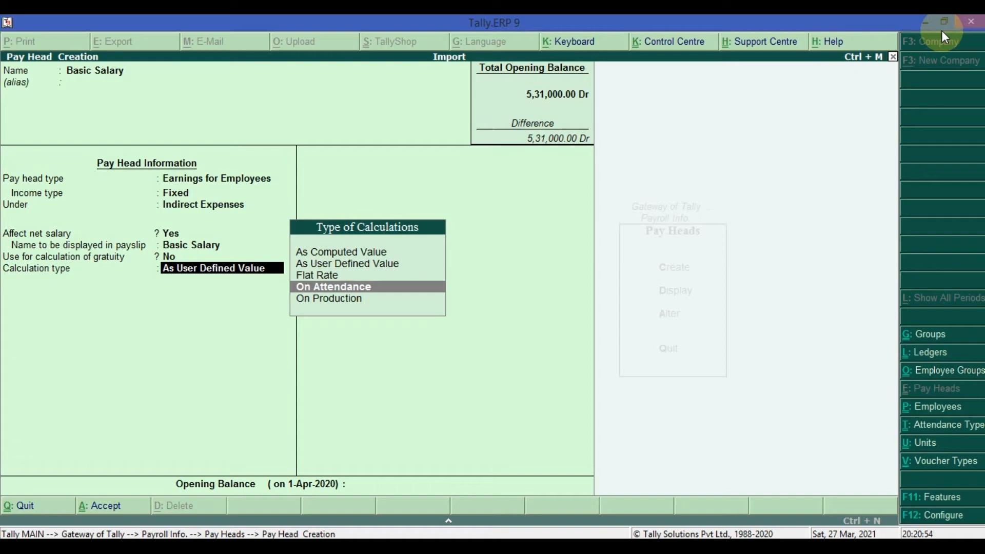
pyautogui.press('Down')
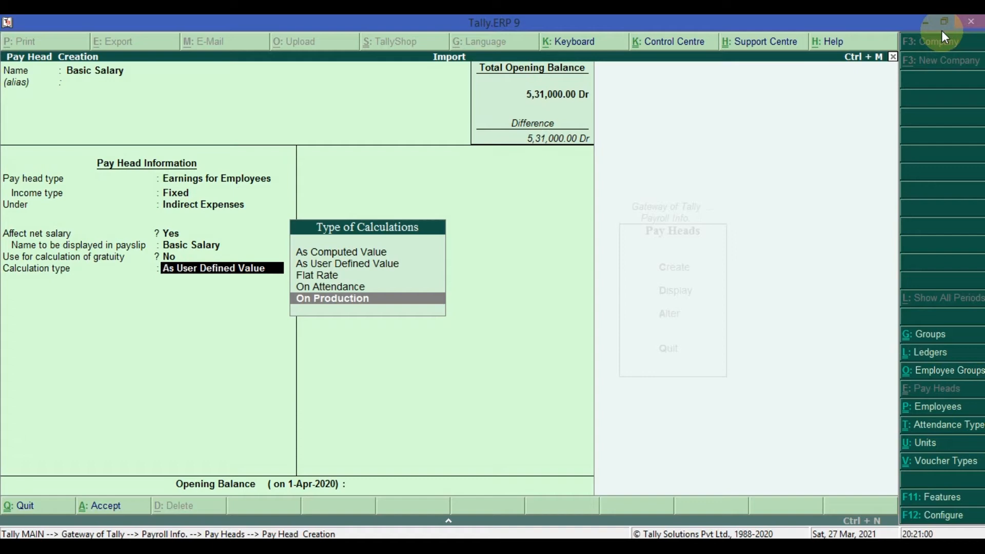
pyautogui.press('Return')
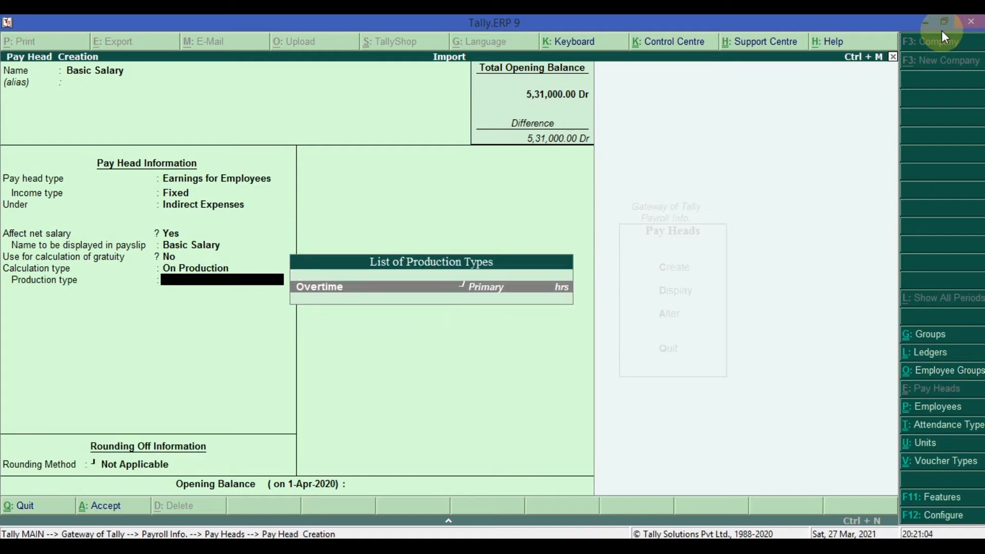
pyautogui.press('BackSpace')
pyautogui.press('Return')
pyautogui.press('BackSpace')
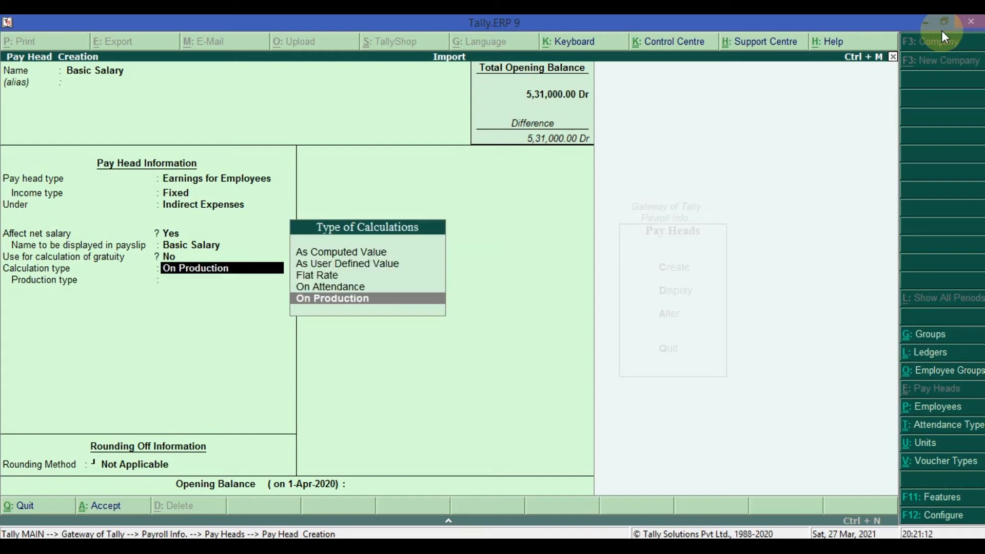
# Set the calculation type to On Attendance, with attendance/leave with pay Not Applicable and Absent as leave without pay.
pyautogui.press('Up')
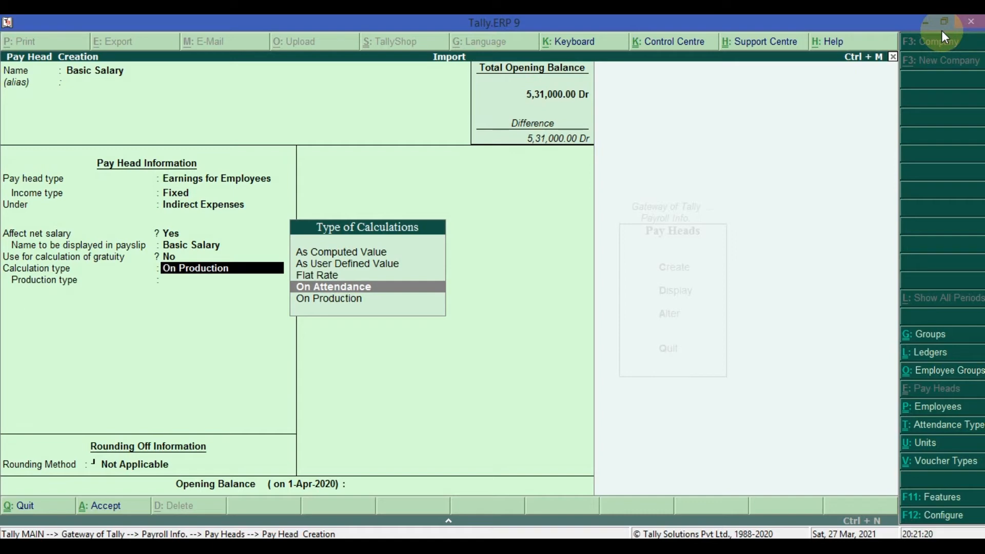
pyautogui.press('Return')
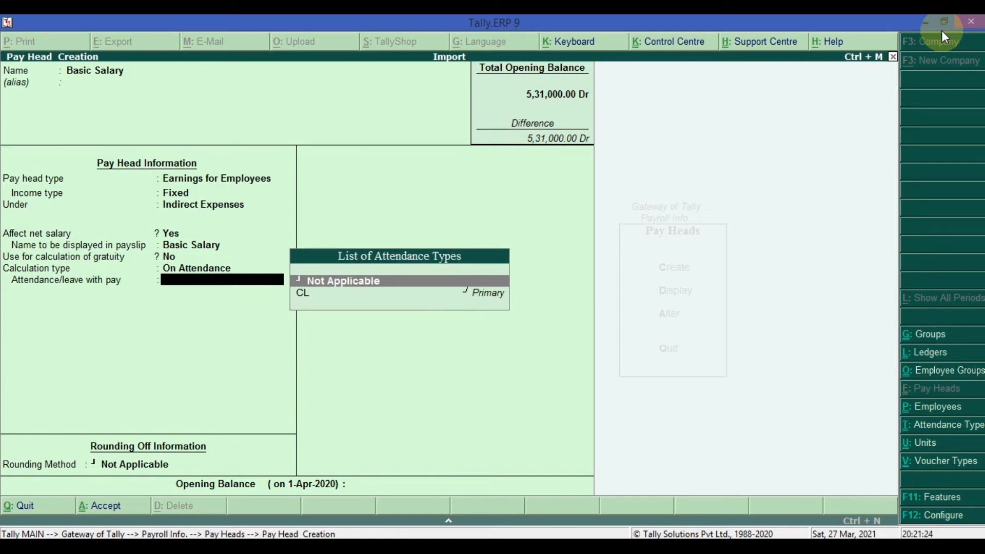
pyautogui.press('Return')
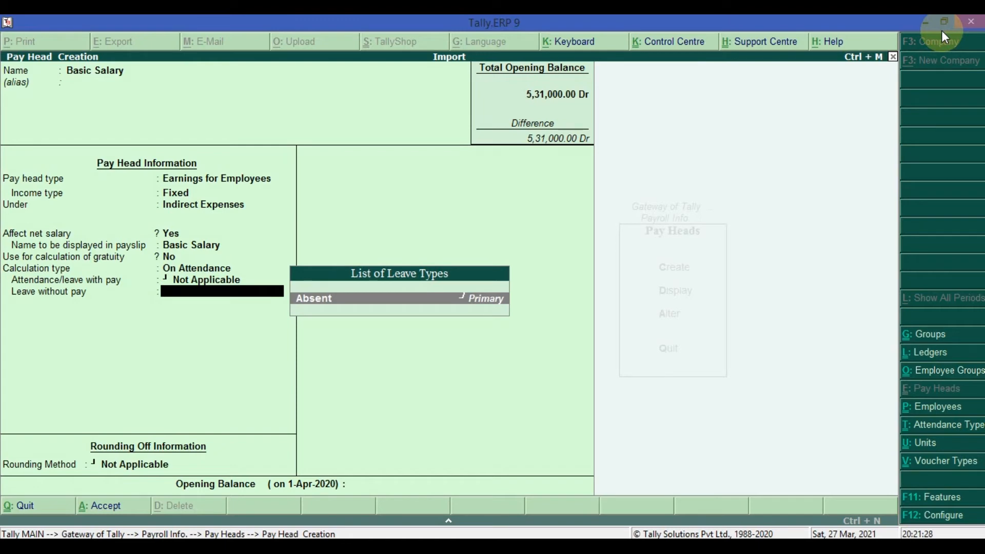
pyautogui.press('BackSpace')
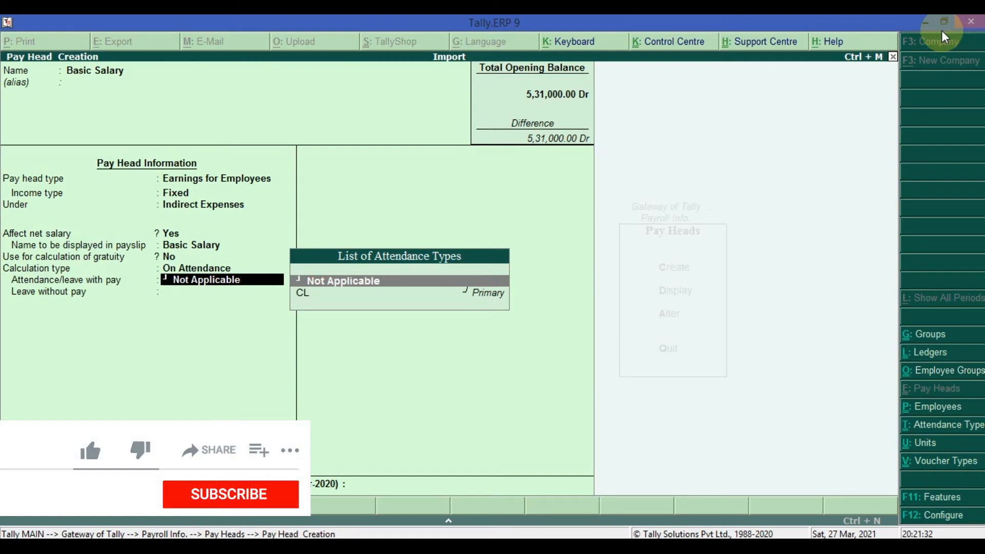
pyautogui.press('Return')
pyautogui.press('Return')
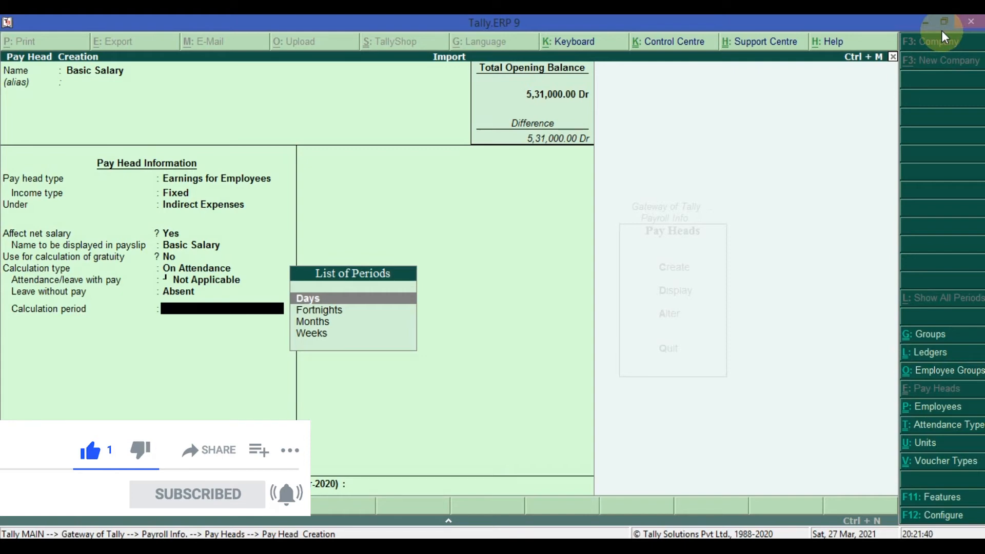
# Set the Basic Salary pay head's calculation period to Days.
pyautogui.press('Down')
pyautogui.press('Down')
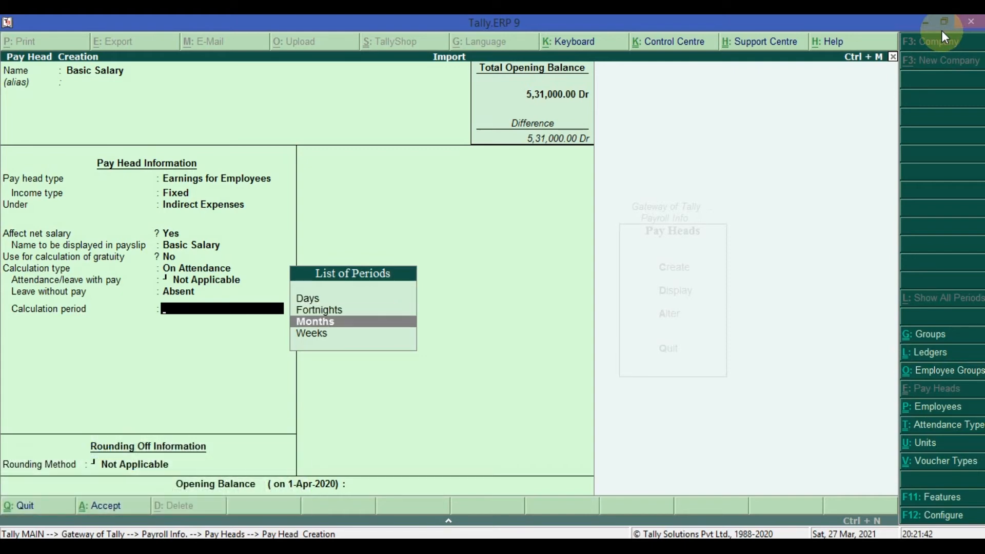
pyautogui.press('Up')
pyautogui.press('Up')
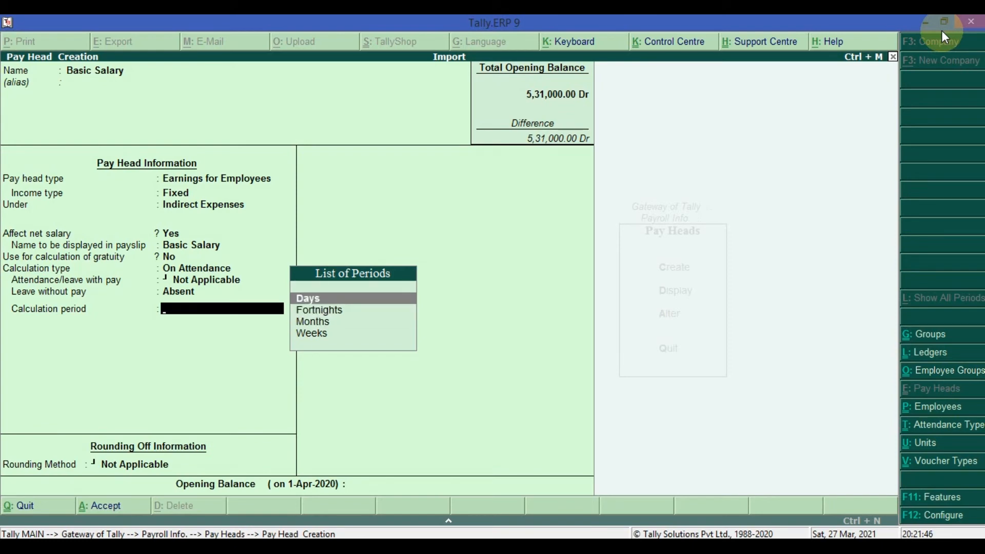
pyautogui.press('Return')
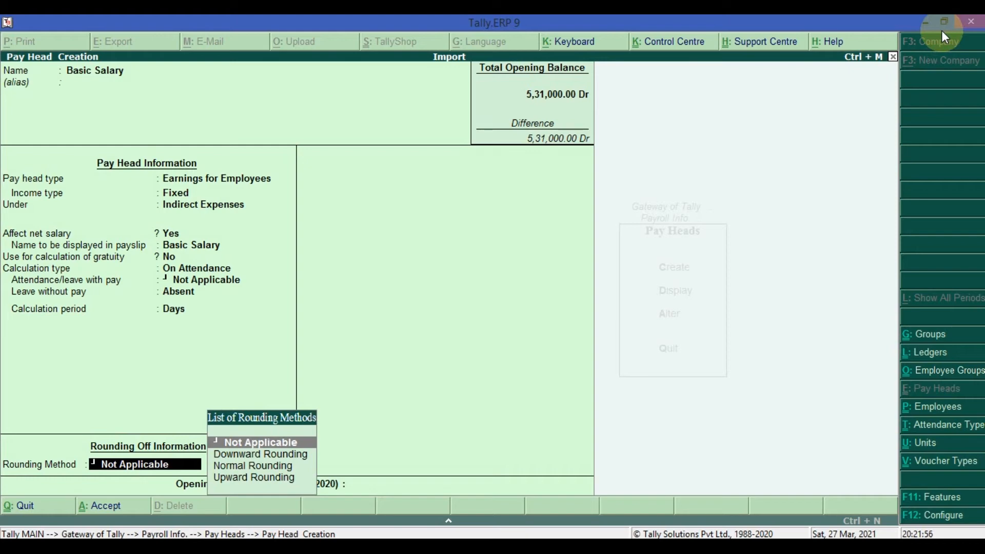
# Keep the rounding method as Not Applicable and save the Basic Salary pay head.
pyautogui.press('Down')
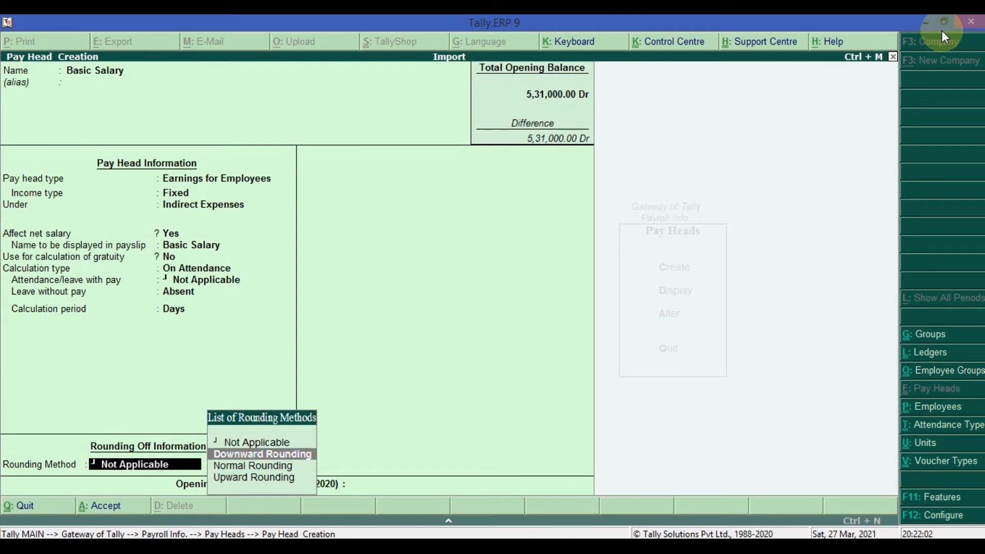
pyautogui.press('Down')
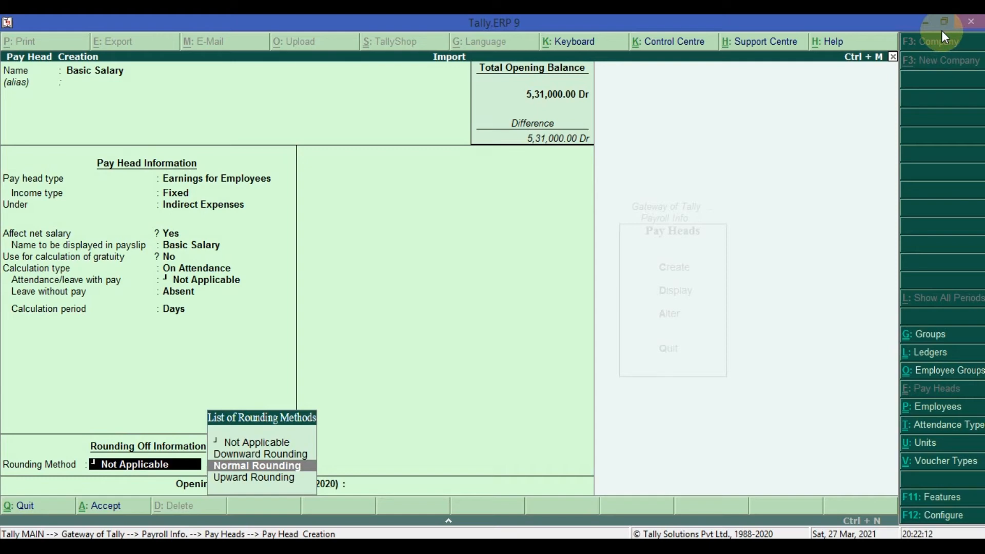
pyautogui.press('Down')
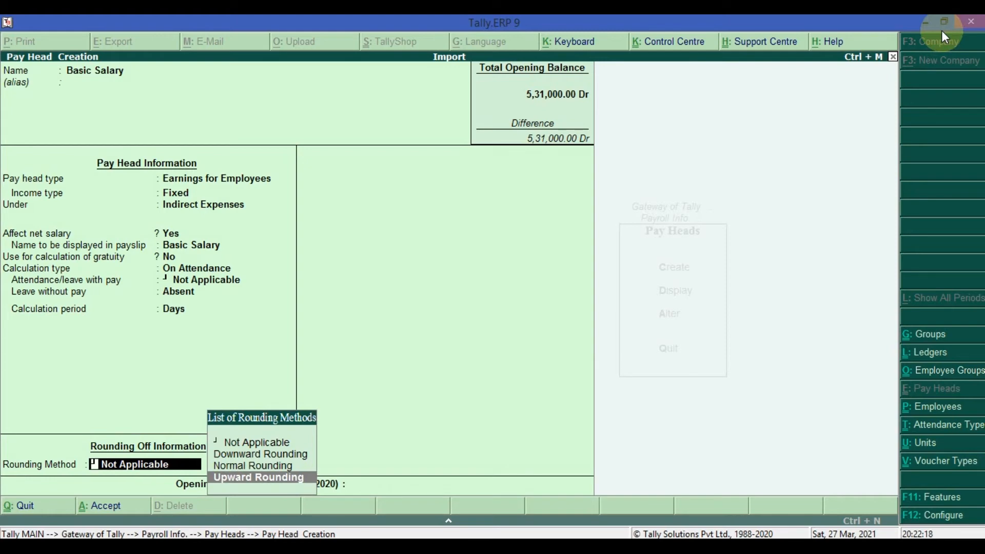
pyautogui.press('Up')
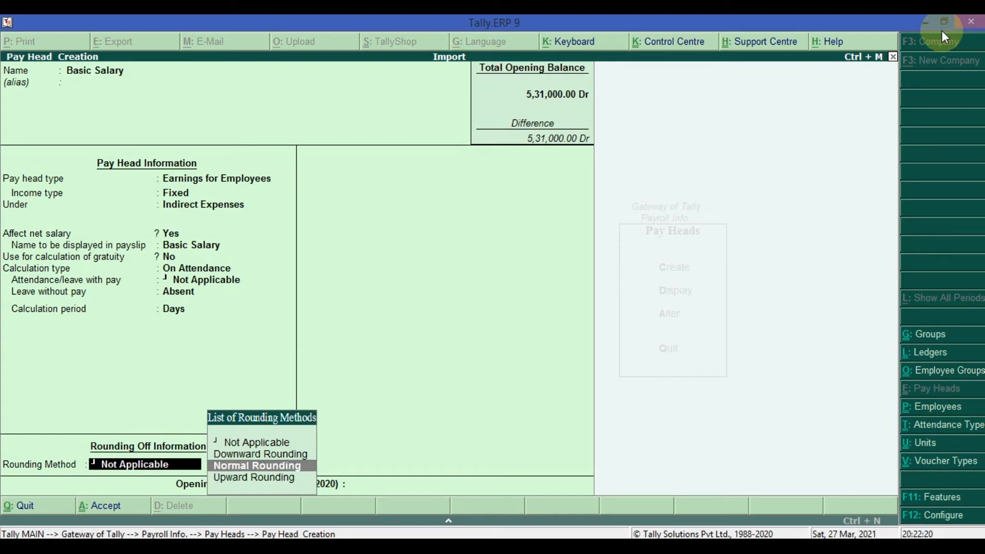
pyautogui.press('Up')
pyautogui.press('Up')
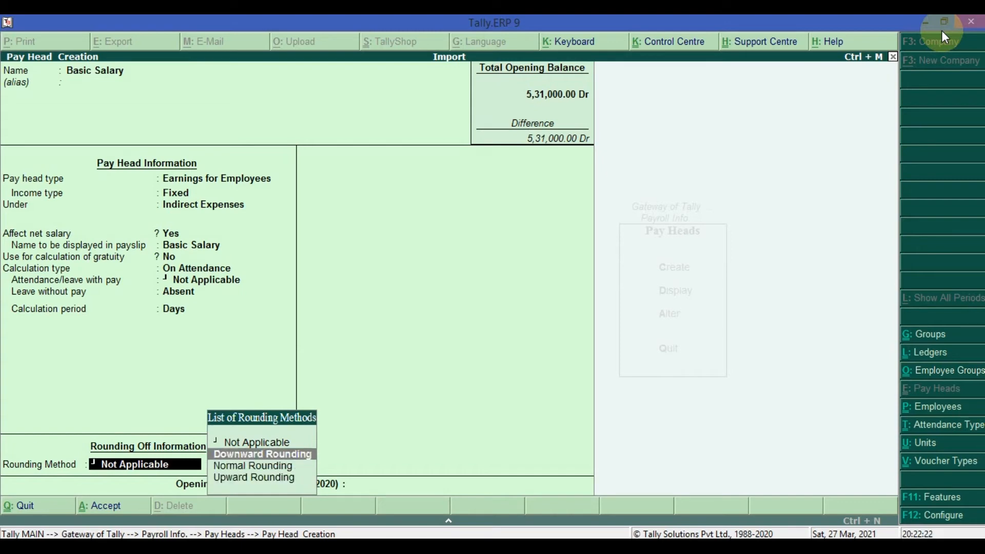
pyautogui.press('Return')
pyautogui.press('Return')
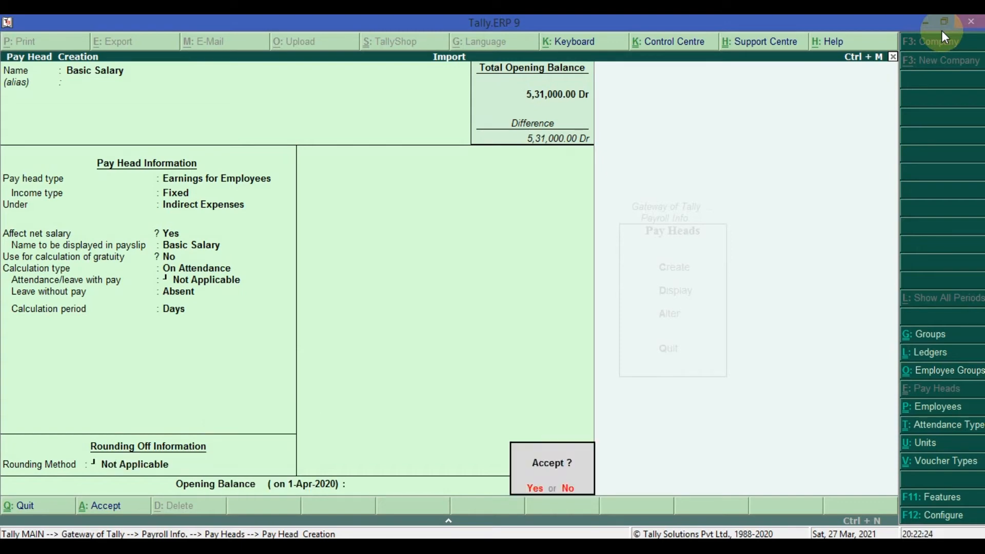
pyautogui.press('Return')
# Name a new pay head Provident Fund and set its pay head type to Deductions From Employees.
pyautogui.write('Provident Fund')
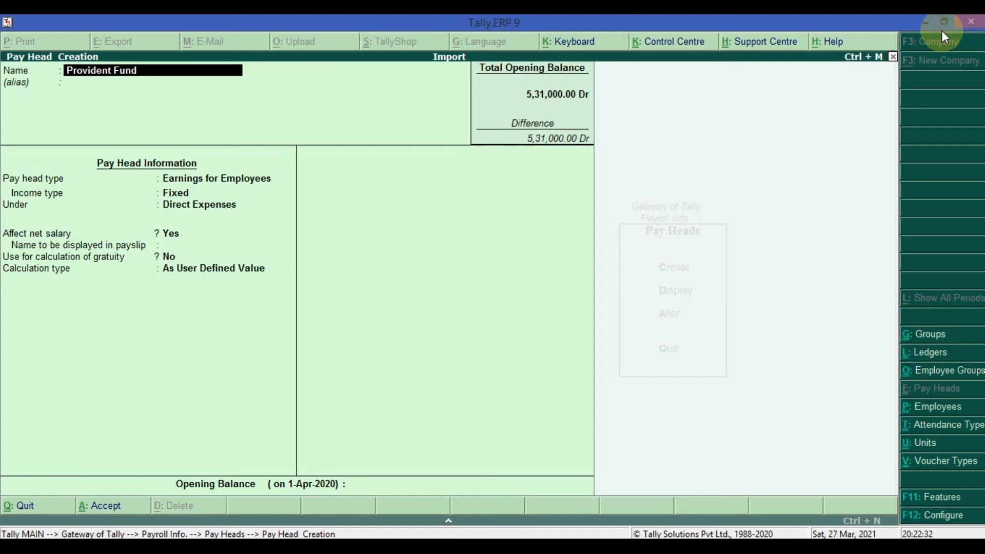
pyautogui.press('Return')
pyautogui.press('Return')
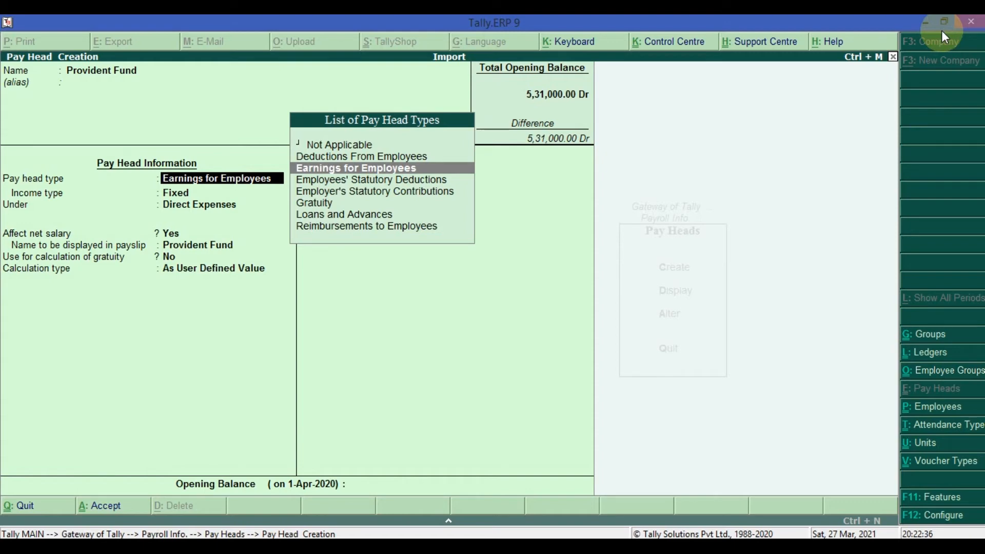
pyautogui.press('Up')
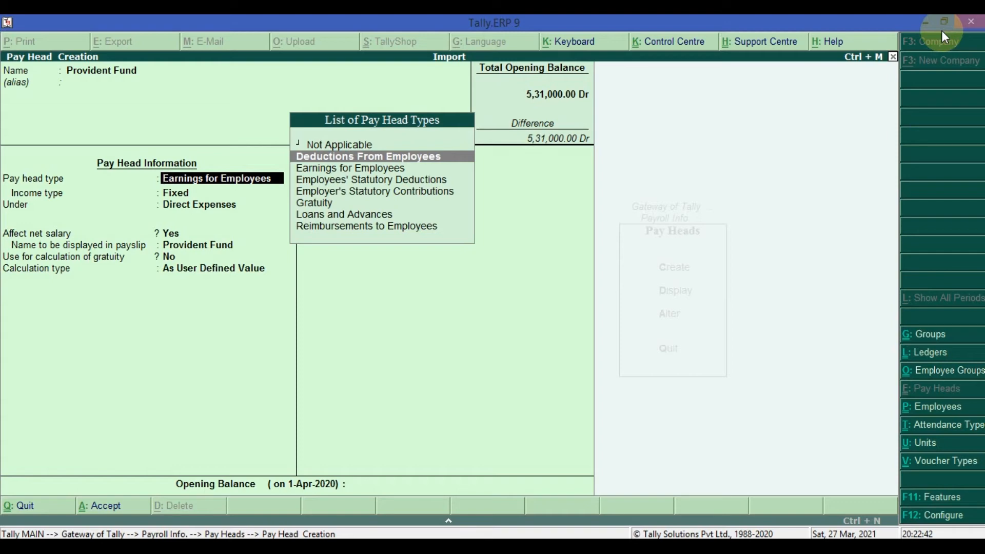
pyautogui.press('Return')
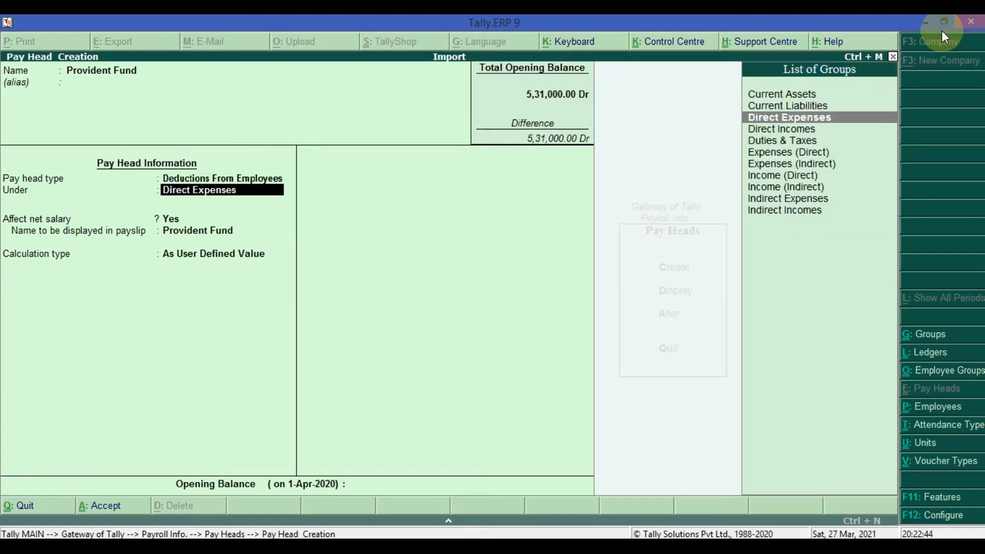
# Place the Provident Fund pay head under the Current Liabilities group.
pyautogui.press('Up')
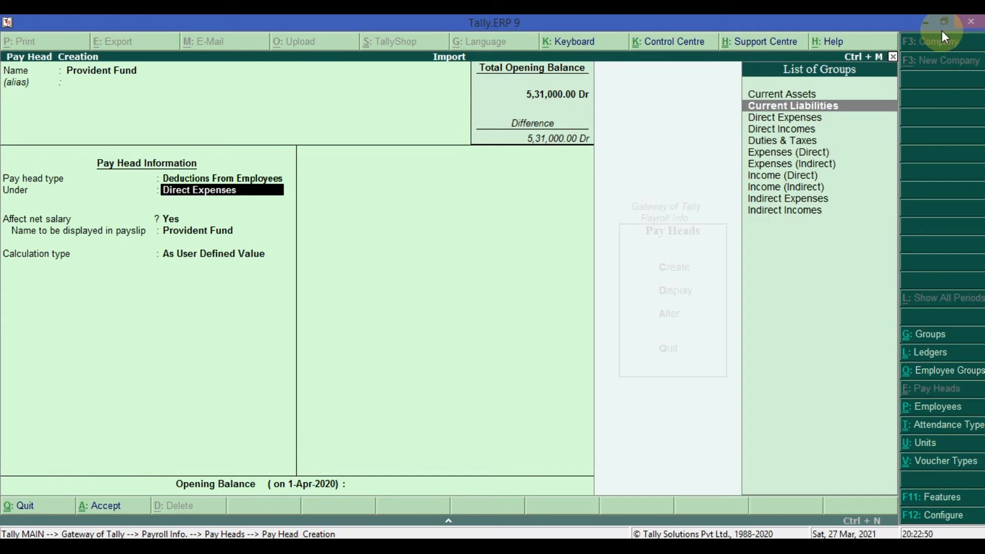
pyautogui.press('Down')
pyautogui.press('Down')
pyautogui.press('Down')
pyautogui.press('Down')
pyautogui.press('Down')
pyautogui.press('Down')
pyautogui.press('Down')
pyautogui.press('Down')
pyautogui.press('Down')
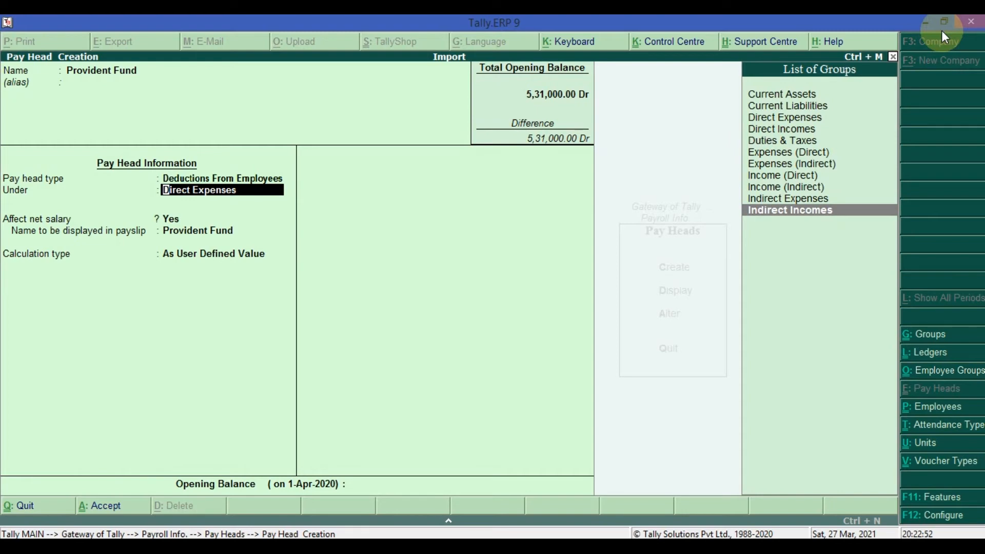
pyautogui.press('Up')
pyautogui.press('Up')
pyautogui.press('Up')
pyautogui.press('Up')
pyautogui.press('Up')
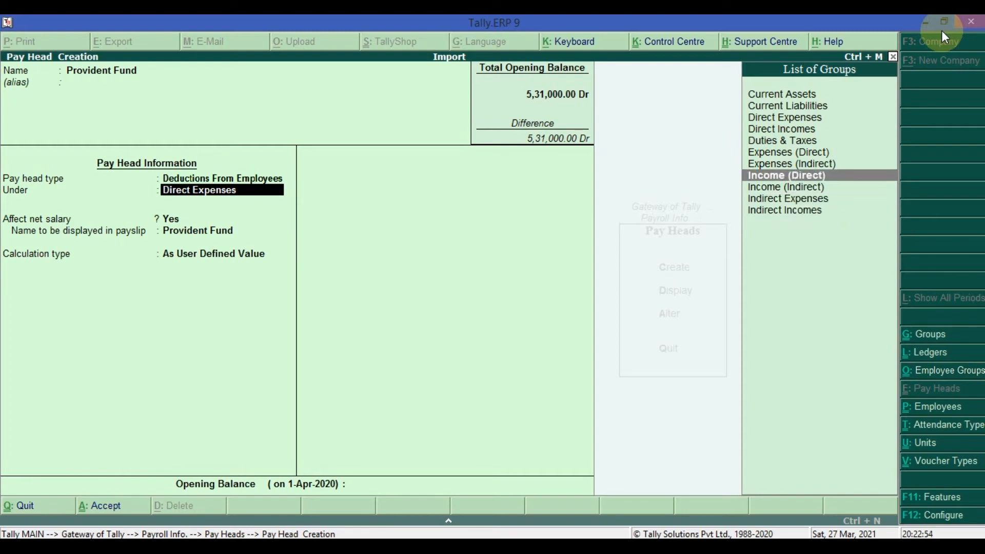
pyautogui.press('Up')
pyautogui.press('Up')
pyautogui.press('Up')
pyautogui.press('Up')
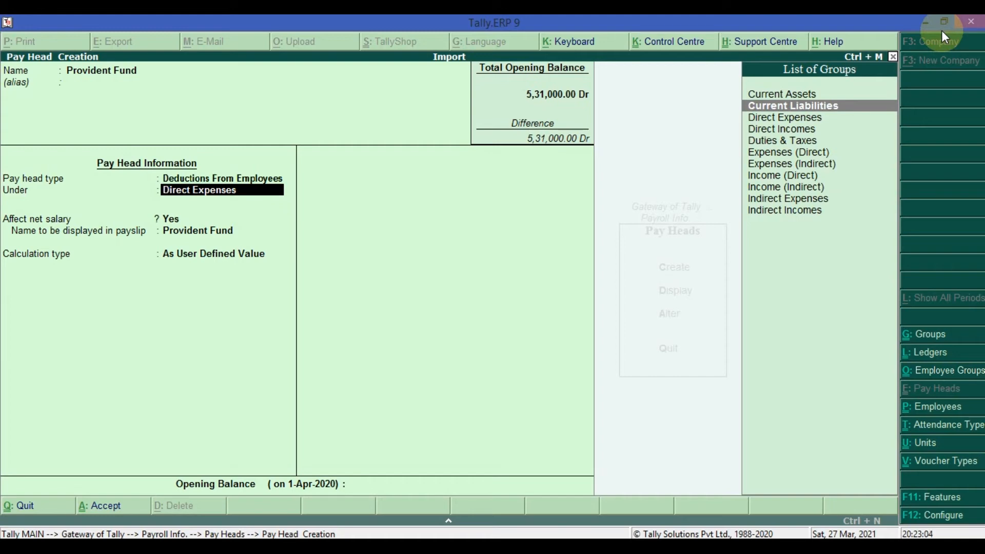
pyautogui.press('Return')
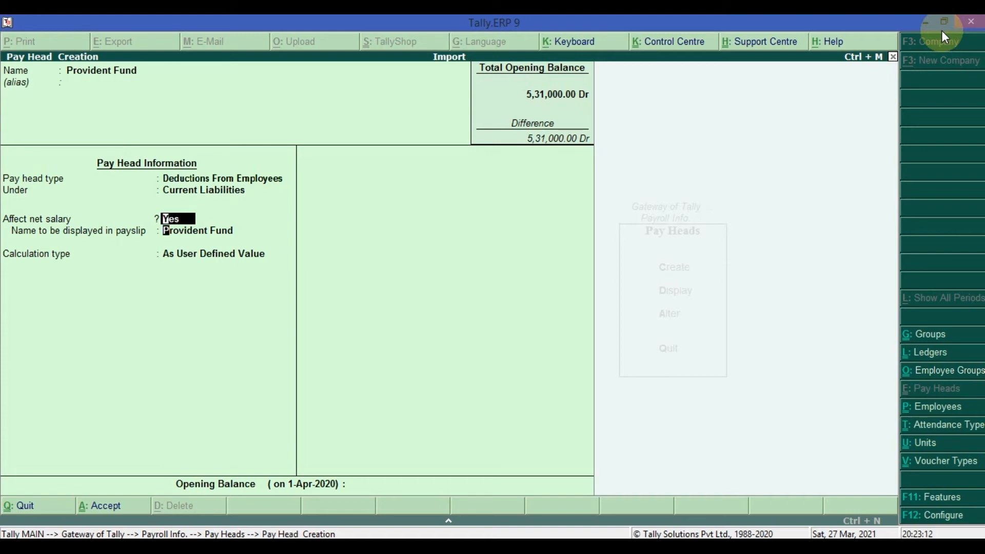
# Keep Affect net salary as Yes and set the name displayed in the payslip to P.F.
pyautogui.press('Return')
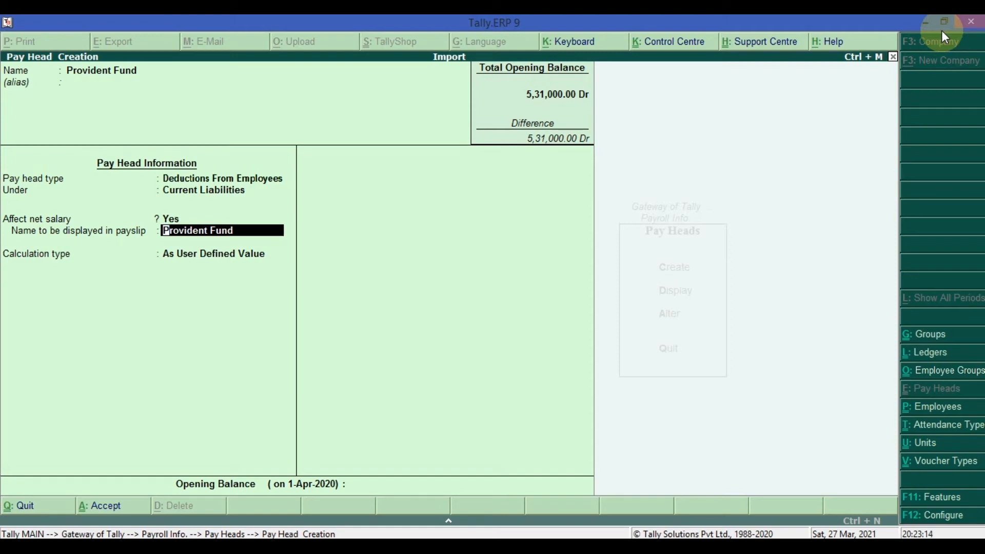
pyautogui.write('P.F.')
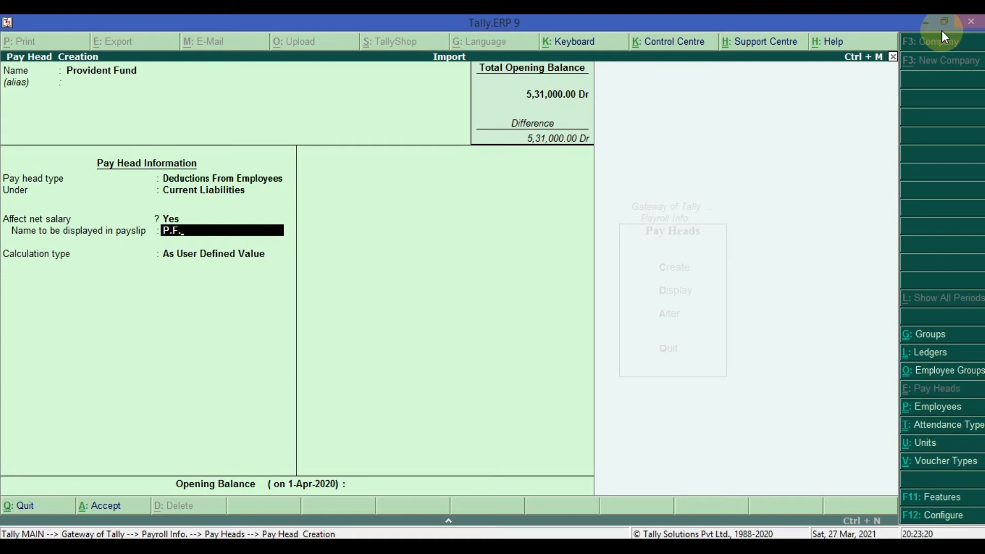
pyautogui.press('Return')
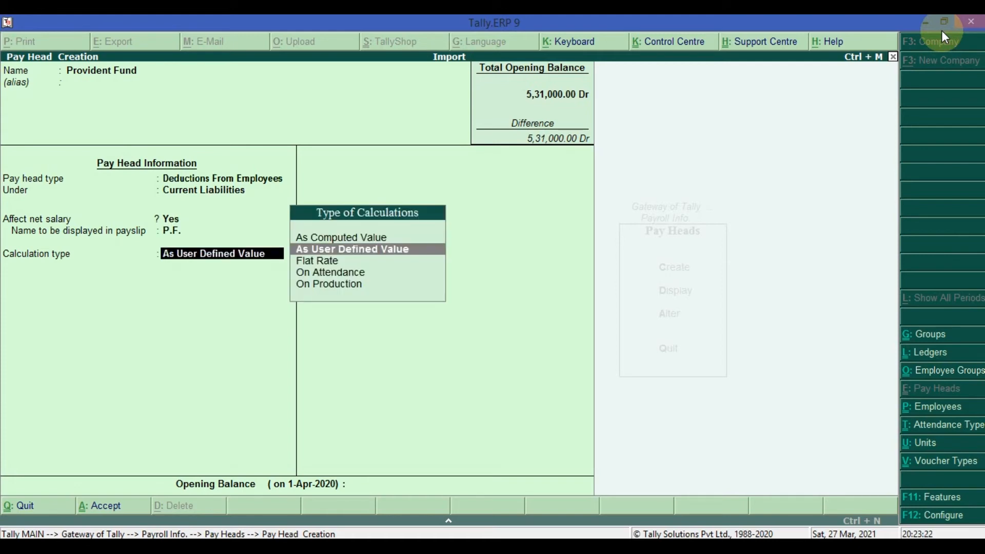
# Set the Provident Fund pay head's calculation type to Flat Rate.
pyautogui.press('Down')
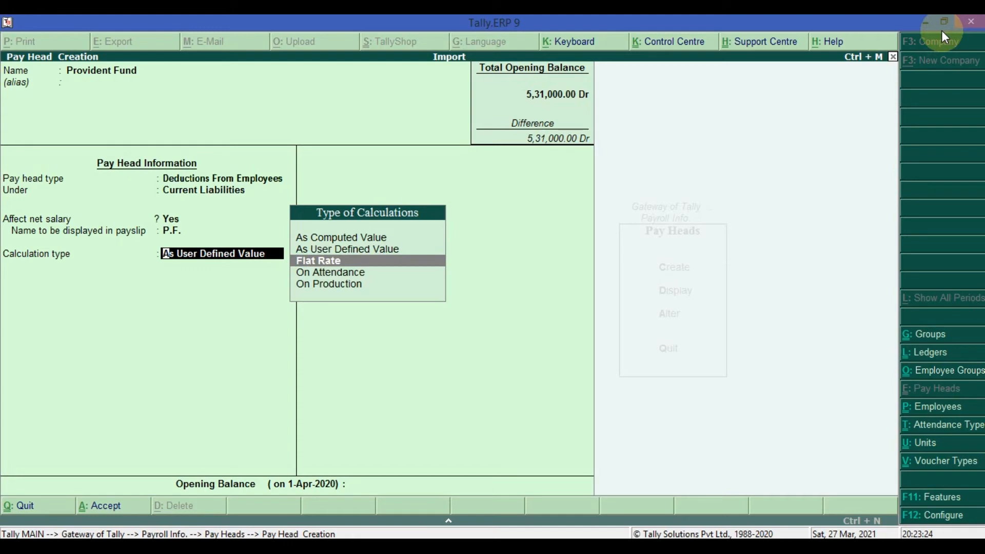
pyautogui.press('Down')
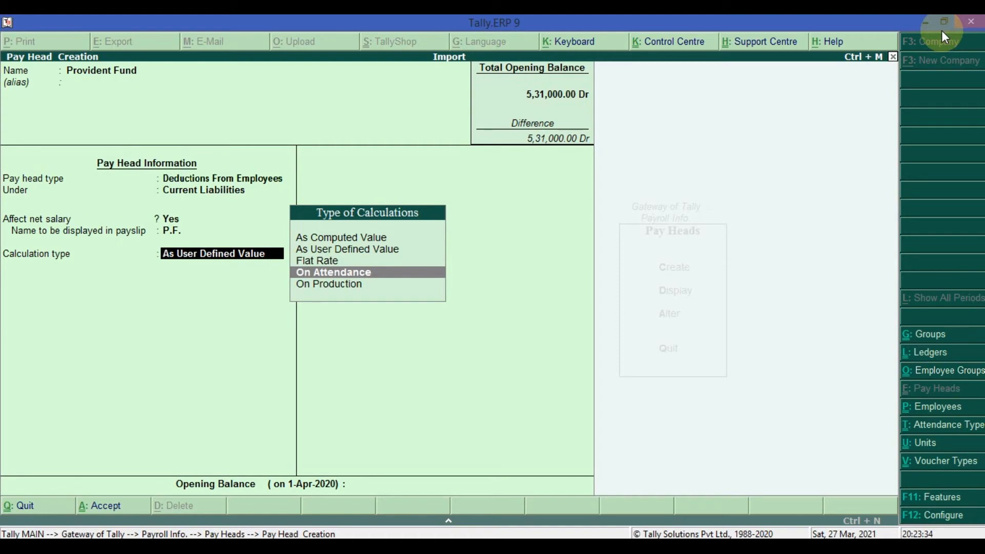
pyautogui.press('Up')
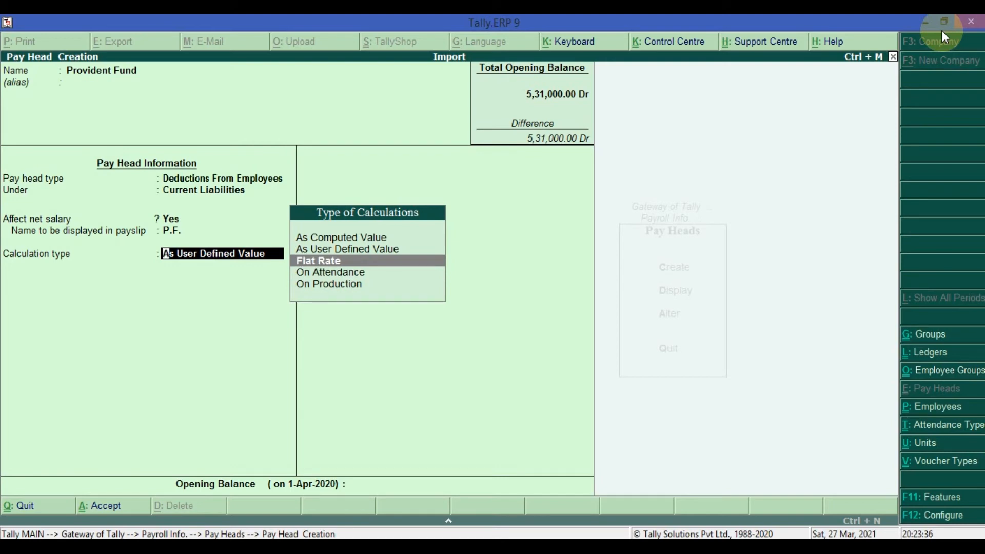
pyautogui.press('Return')
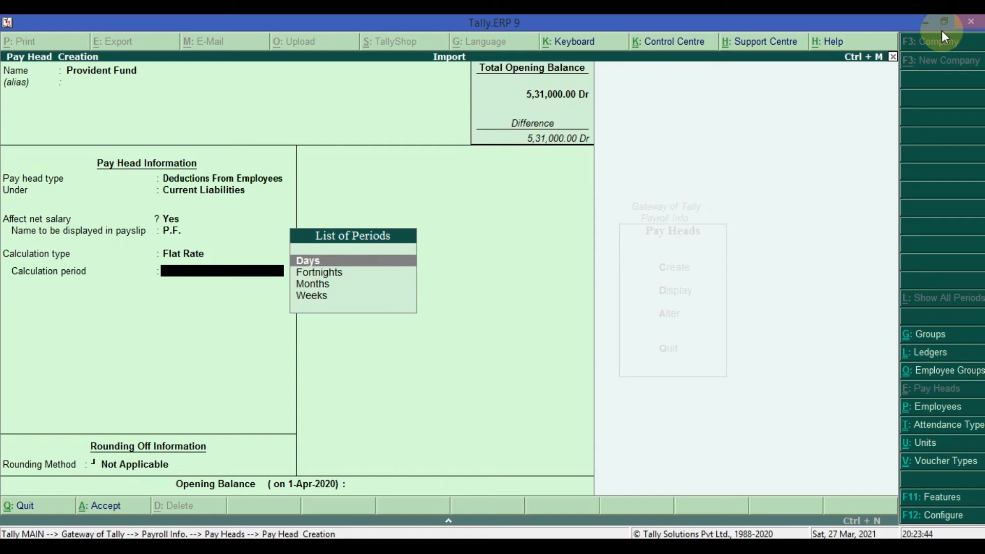
# Set the calculation period to Months, leave the opening balance blank and save the Provident Fund pay head.
pyautogui.press('Down')
pyautogui.press('Down')
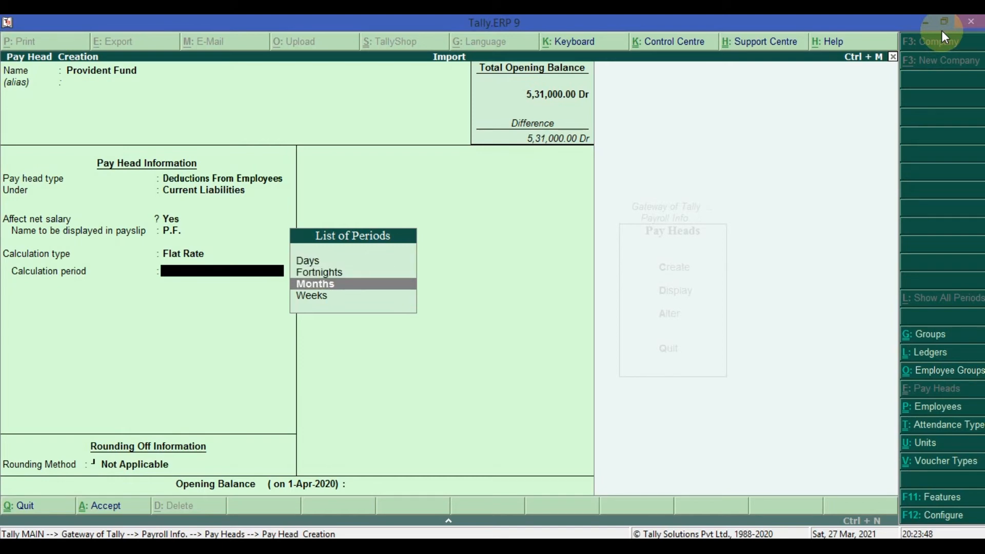
pyautogui.press('Return')
pyautogui.press('Return')
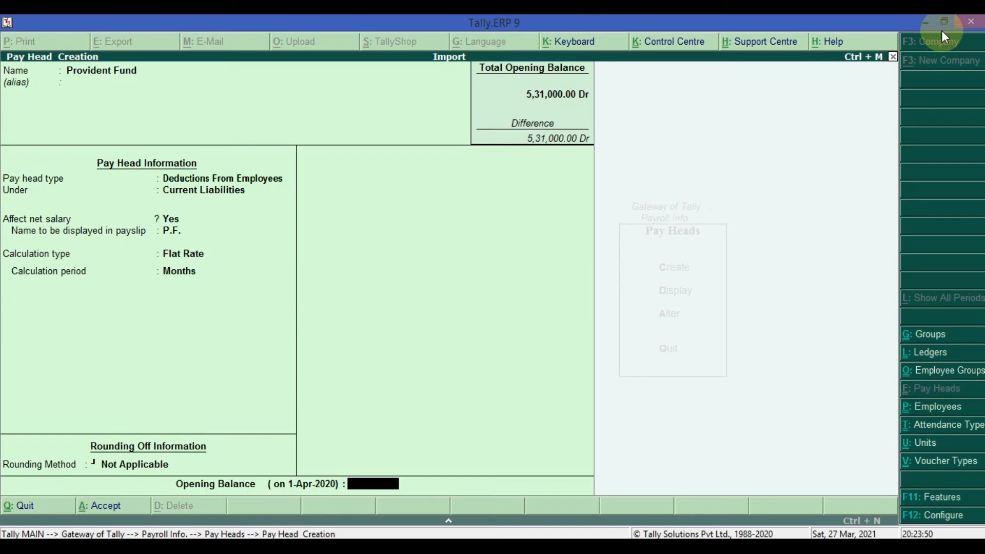
pyautogui.press('Return')
pyautogui.press('Return')
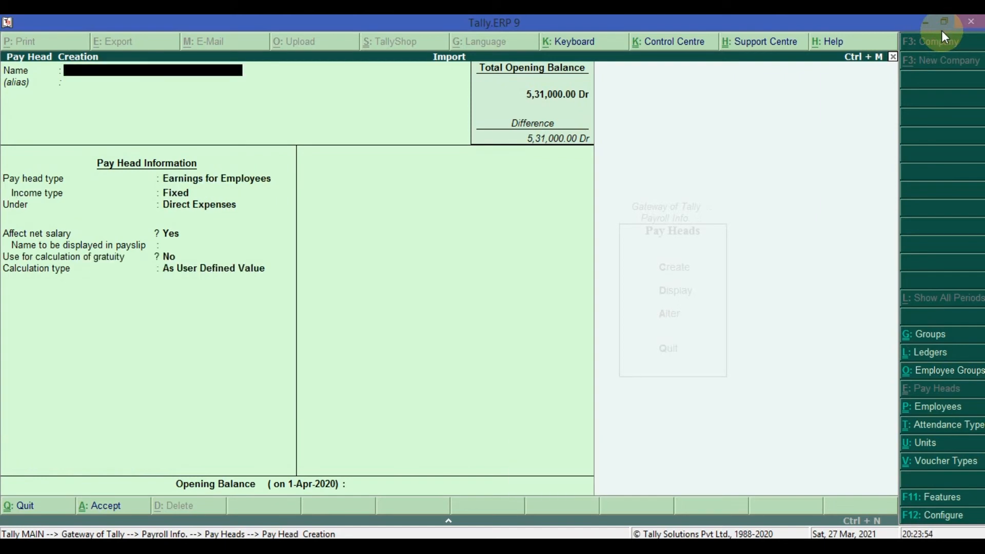
# Leave pay head creation and start a new single employee record, entering the employee's name and keeping it as the report display name.
pyautogui.press('Escape')
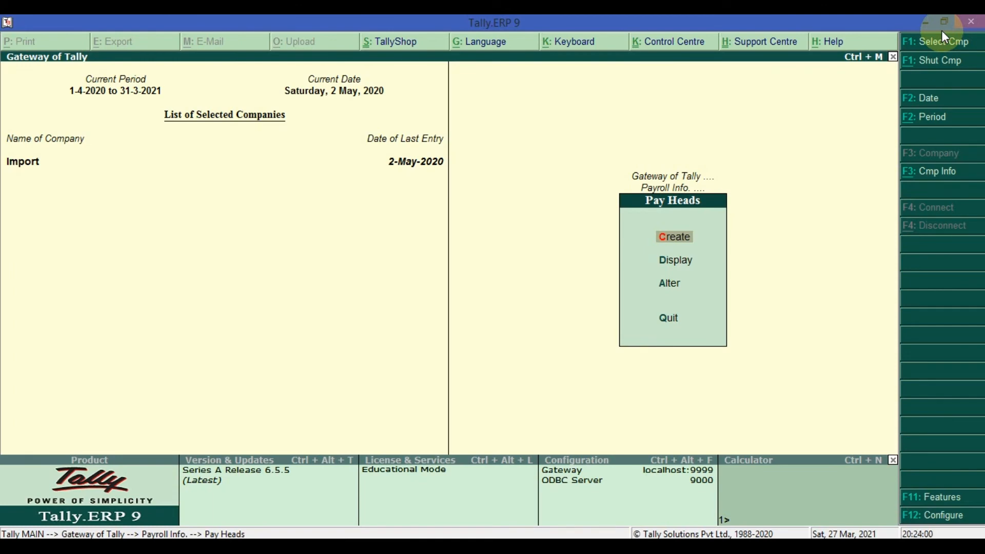
pyautogui.press('Escape')
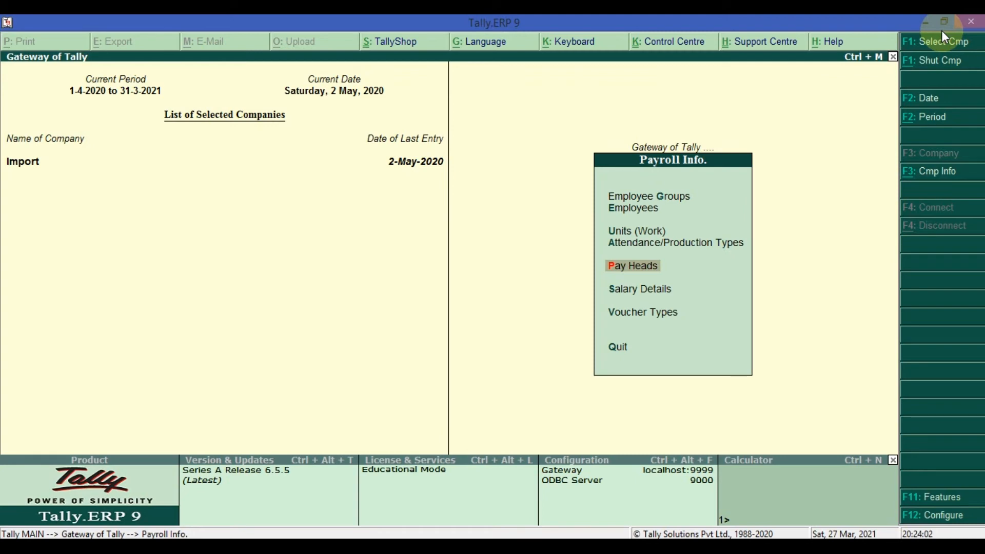
pyautogui.press('Up')
pyautogui.press('Up')
pyautogui.press('Up')
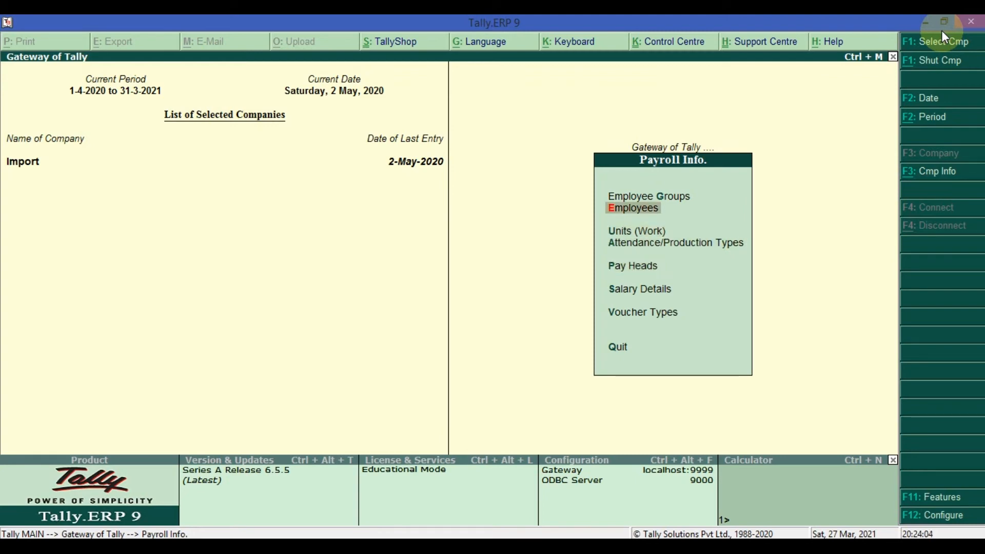
pyautogui.press('Return')
pyautogui.press('Return')
pyautogui.write('Harish')
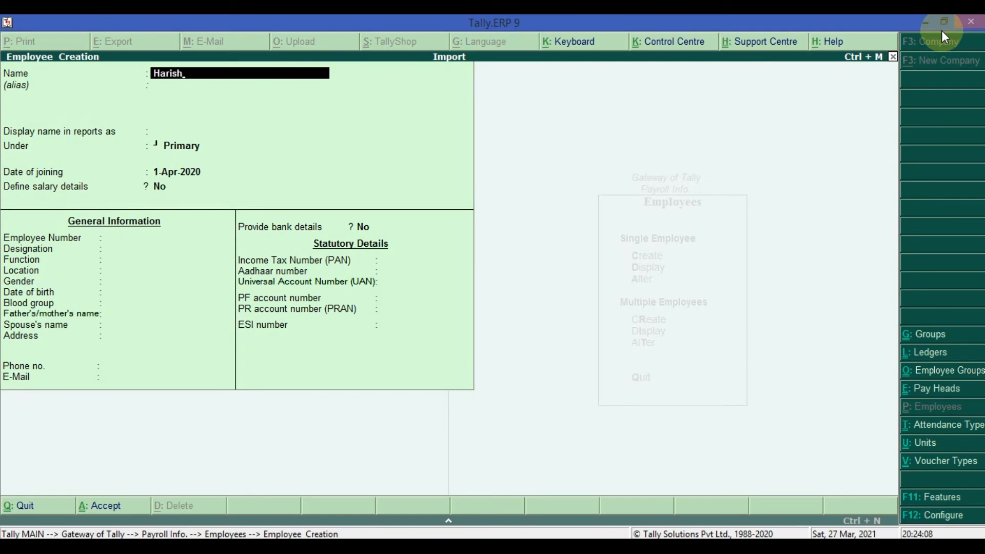
pyautogui.press('Return')
pyautogui.press('Return')
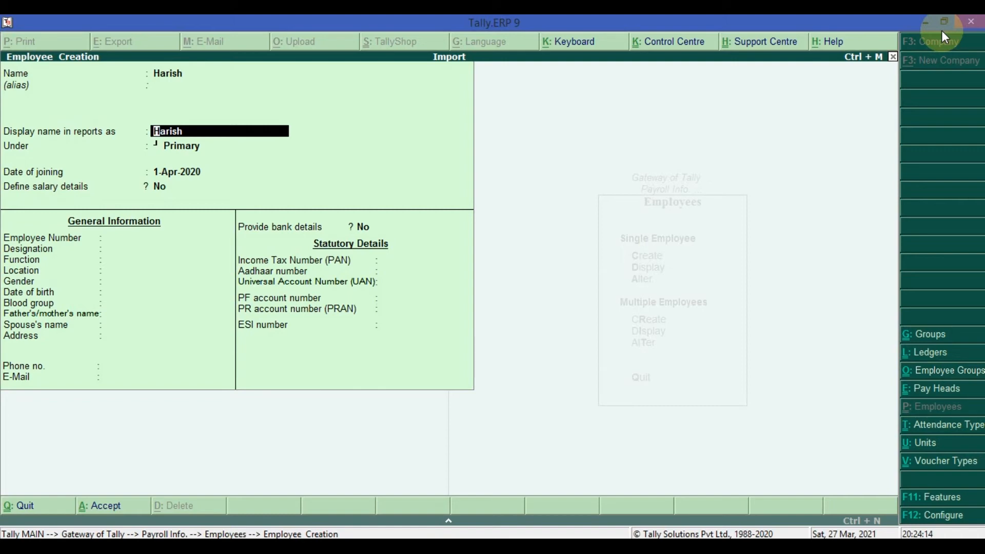
pyautogui.press('Return')
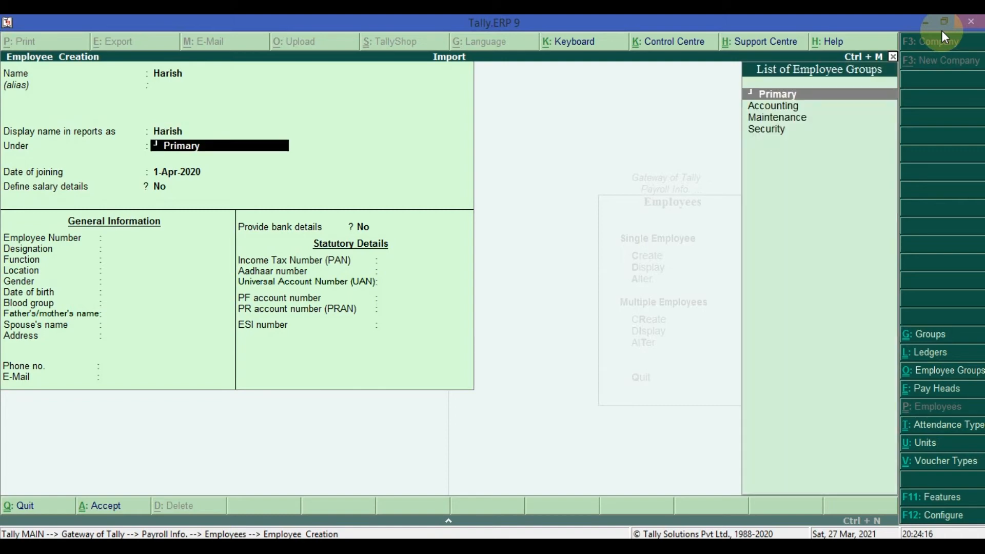
# Place the employee under the Accounting group and keep 1-Apr-2020 as the date of joining.
pyautogui.press('Down')
pyautogui.press('Return')
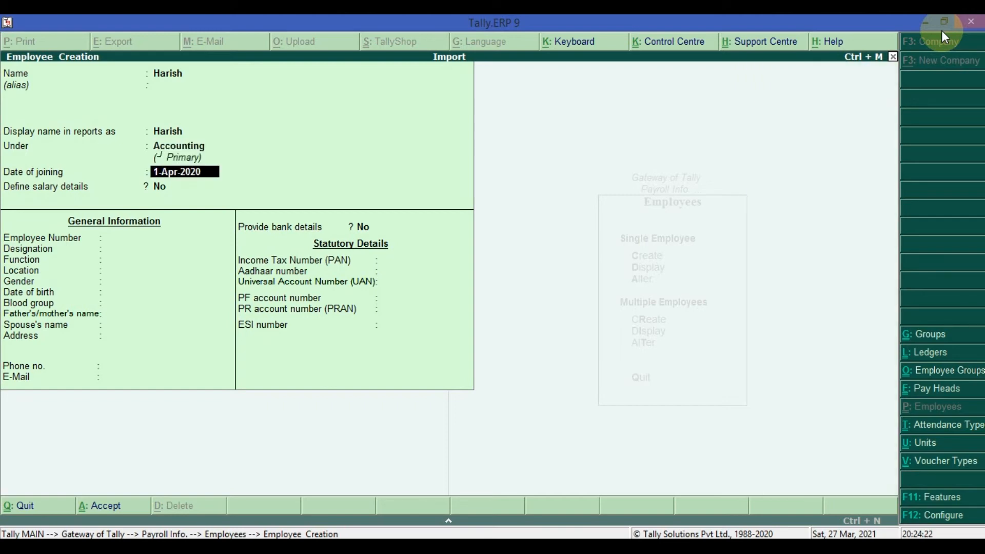
pyautogui.press('Return')
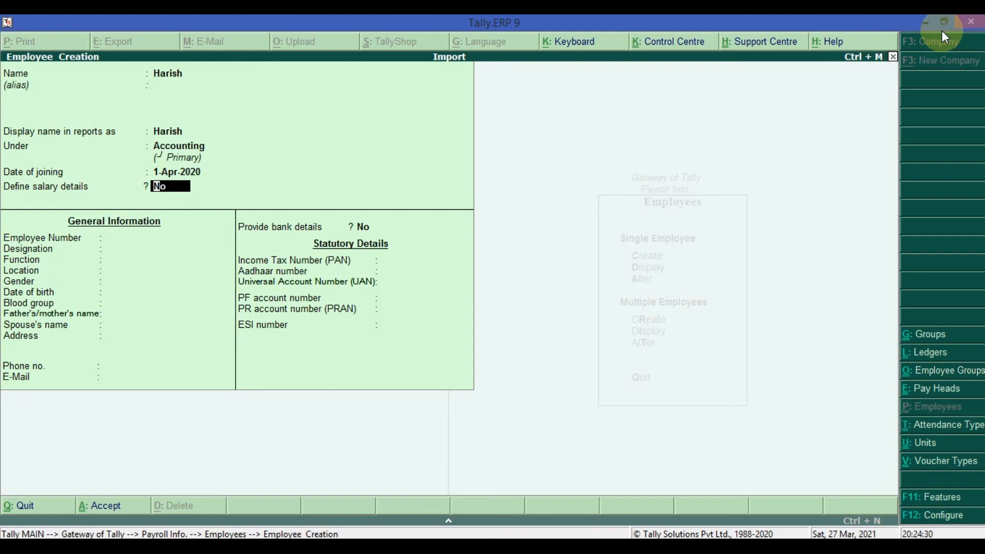
# Set Define salary details to Yes for the employee and add the Basic Salary pay head.
pyautogui.write('y')
pyautogui.press('Return')
pyautogui.press('Down')
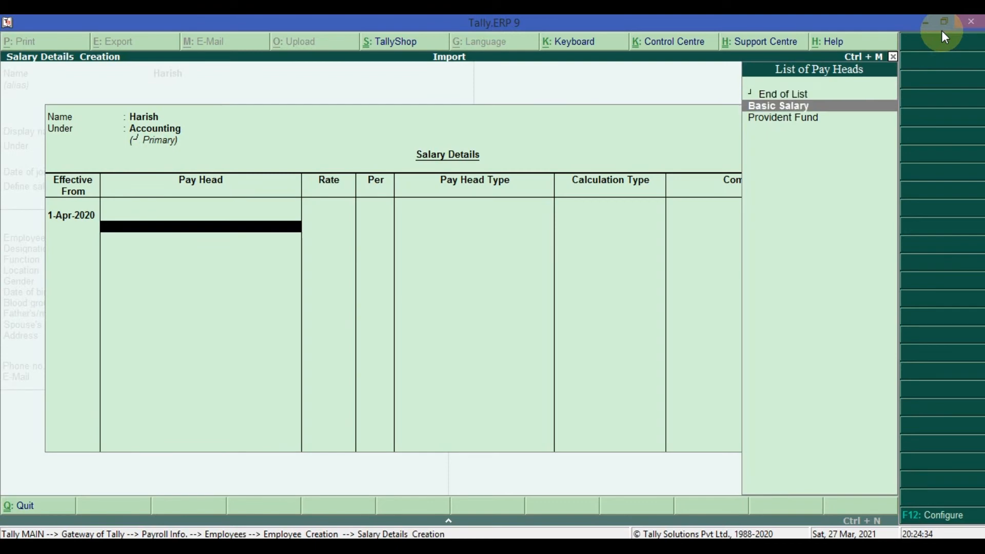
pyautogui.press('Return')
pyautogui.write('15000')
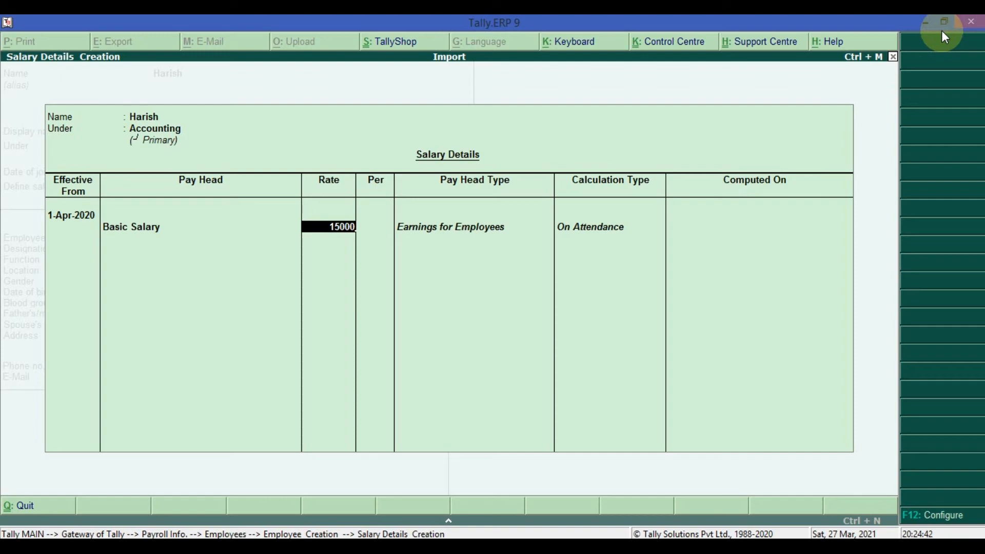
pyautogui.press('BackSpace')
pyautogui.press('BackSpace')
pyautogui.press('BackSpace')
pyautogui.press('BackSpace')
pyautogui.press('BackSpace')
# Set the Basic Salary rate to 500 and add Provident Fund with a rate of 1,500 to complete the salary details.
pyautogui.write('500')
pyautogui.press('Return')
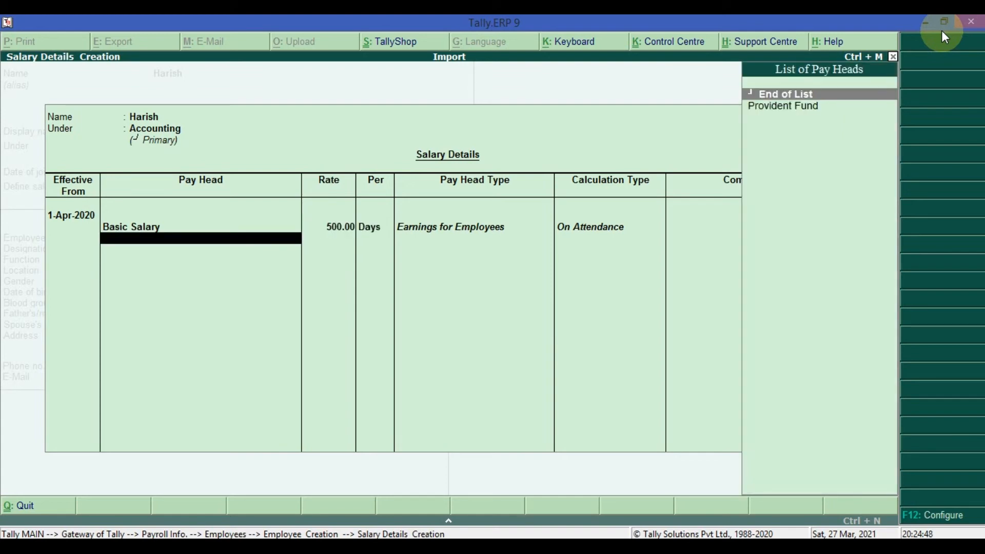
pyautogui.press('Down')
pyautogui.press('Return')
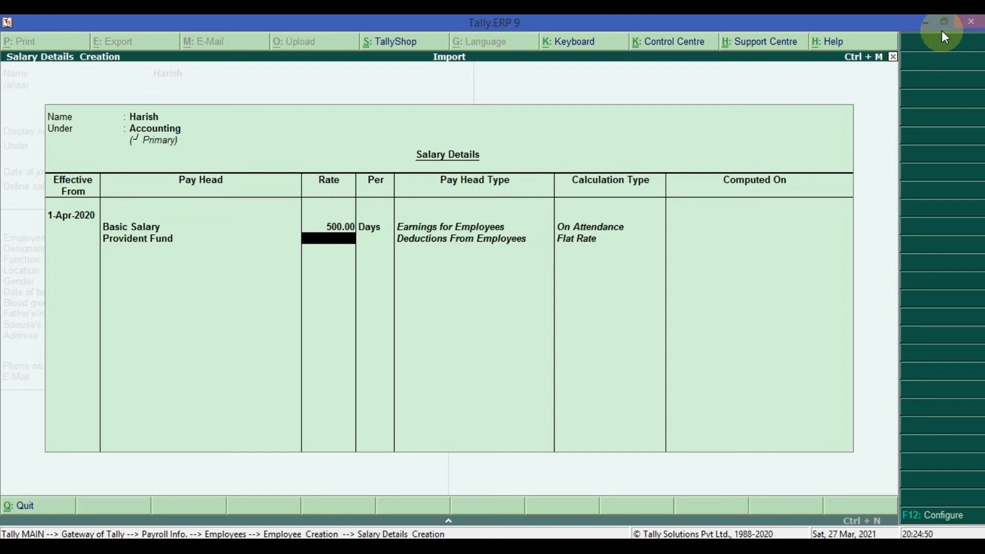
pyautogui.write('1,500')
pyautogui.press('Return')
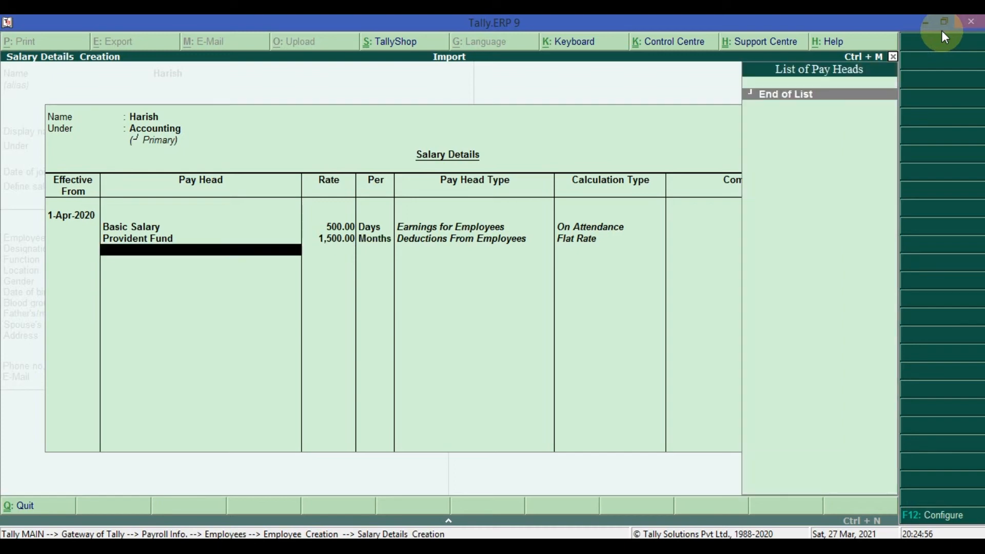
pyautogui.press('Return')
pyautogui.press('Return')
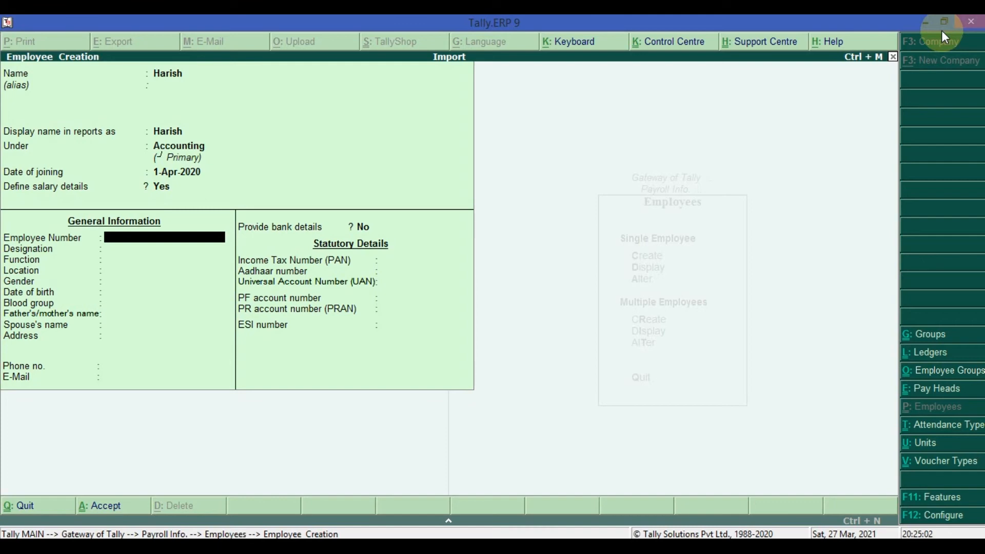
# Leave the employee's general information blank, with gender and blood group kept as Unknown.
pyautogui.press('Return')
pyautogui.press('Return')
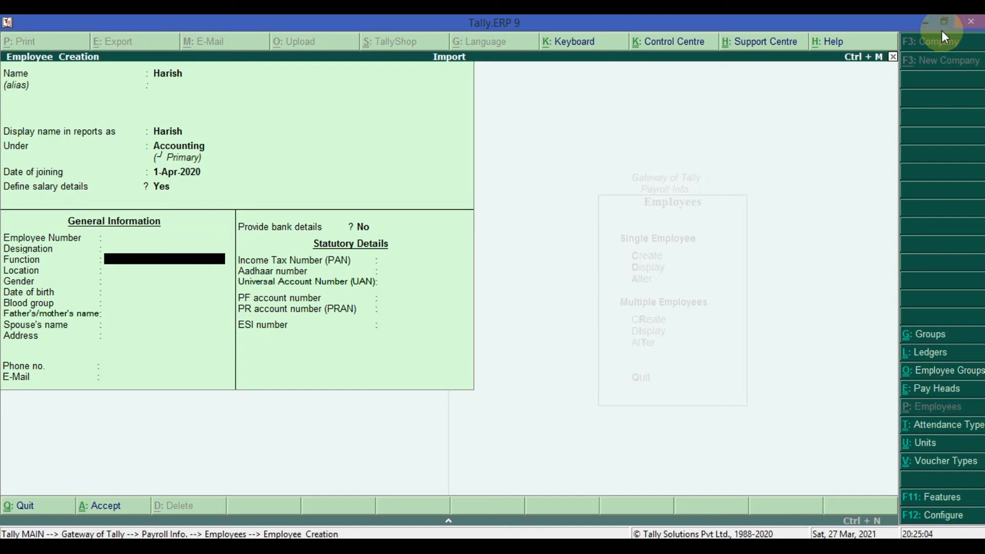
pyautogui.press('Return')
pyautogui.press('Return')
pyautogui.press('Return')
pyautogui.press('Return')
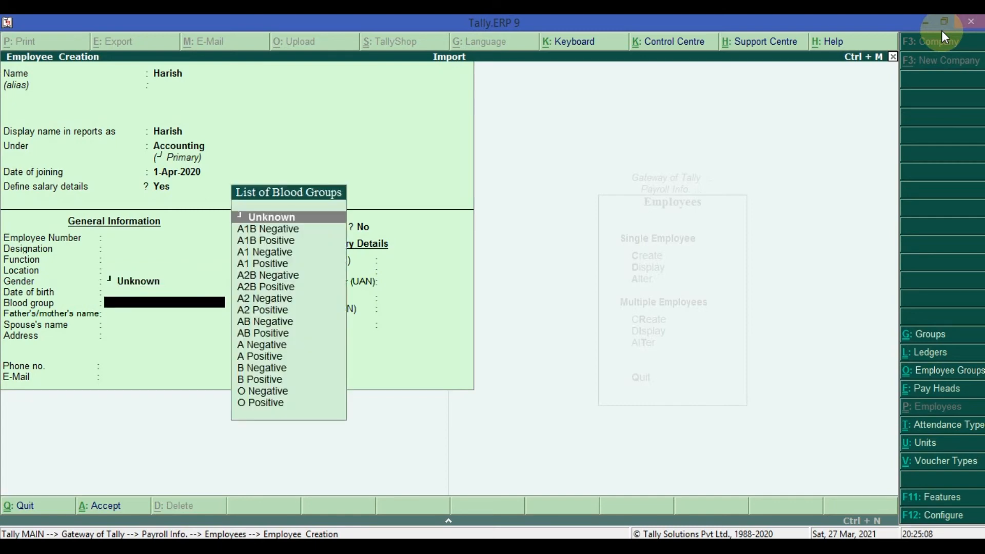
pyautogui.press('Return')
pyautogui.press('Return')
pyautogui.press('Return')
pyautogui.press('Return')
pyautogui.press('Return')
pyautogui.press('Return')
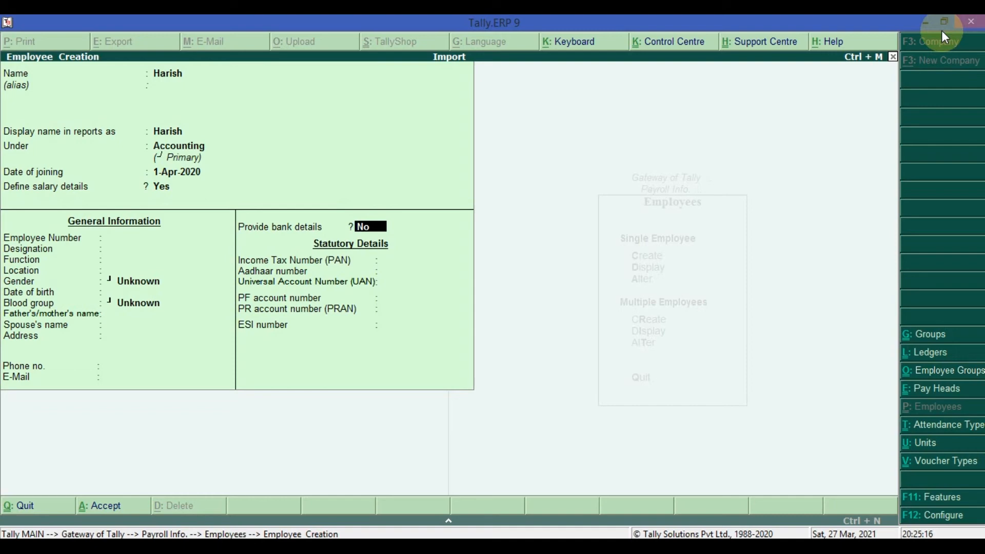
# Keep Provide bank details as No, leave the statutory details blank and save the employee record.
pyautogui.press('Return')
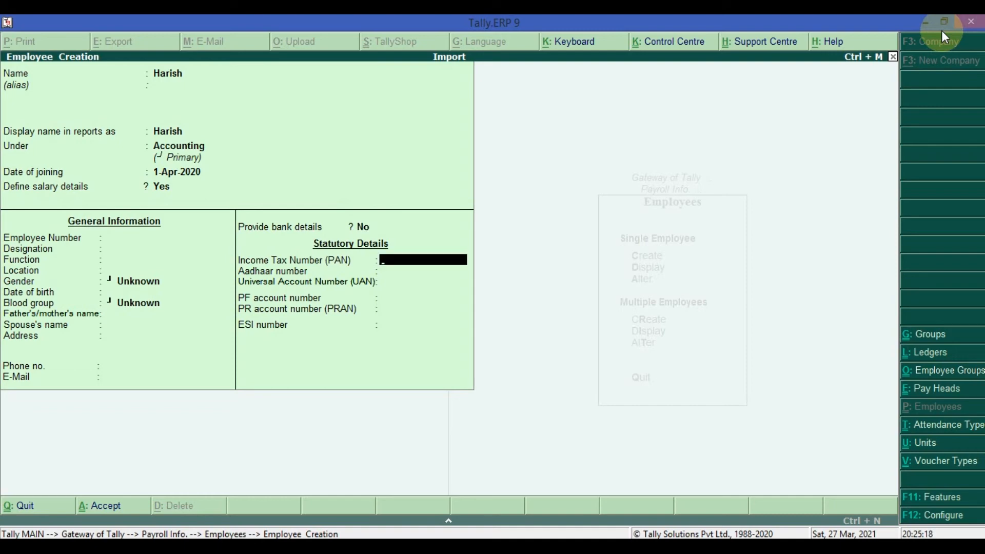
pyautogui.press('Return')
pyautogui.press('Return')
pyautogui.press('Return')
pyautogui.press('Return')
pyautogui.press('Return')
pyautogui.press('Return')
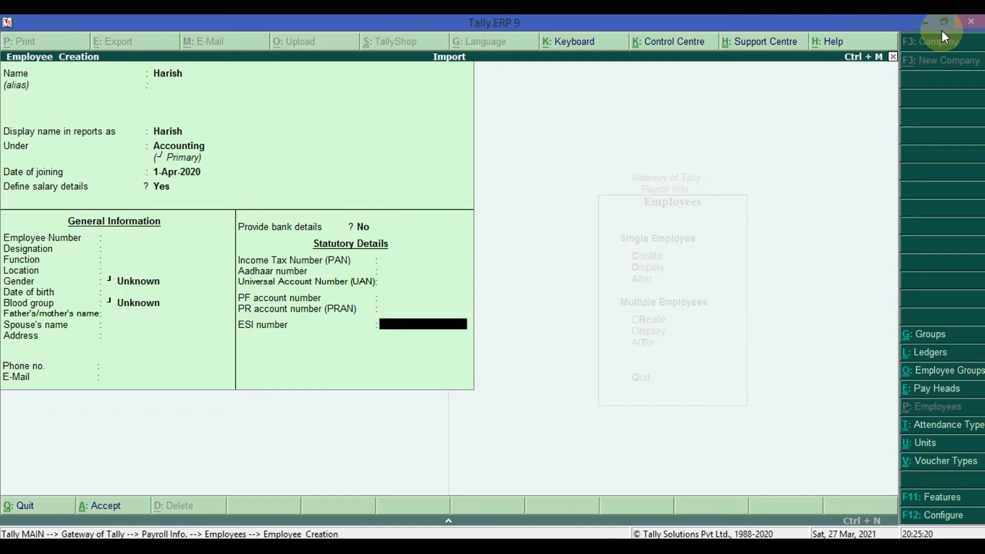
pyautogui.press('Return')
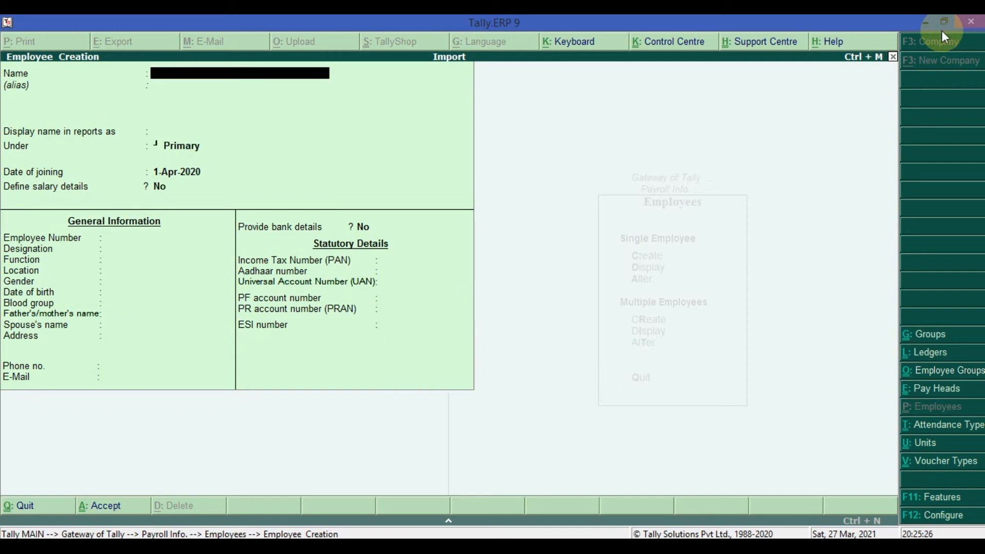
# Enter the second employee's name, keep the default display name and place the employee under the Maintenance group.
pyautogui.write('Prakash')
pyautogui.press('Return')
pyautogui.press('Return')
pyautogui.press('Return')
pyautogui.press('Down')
pyautogui.press('Down')
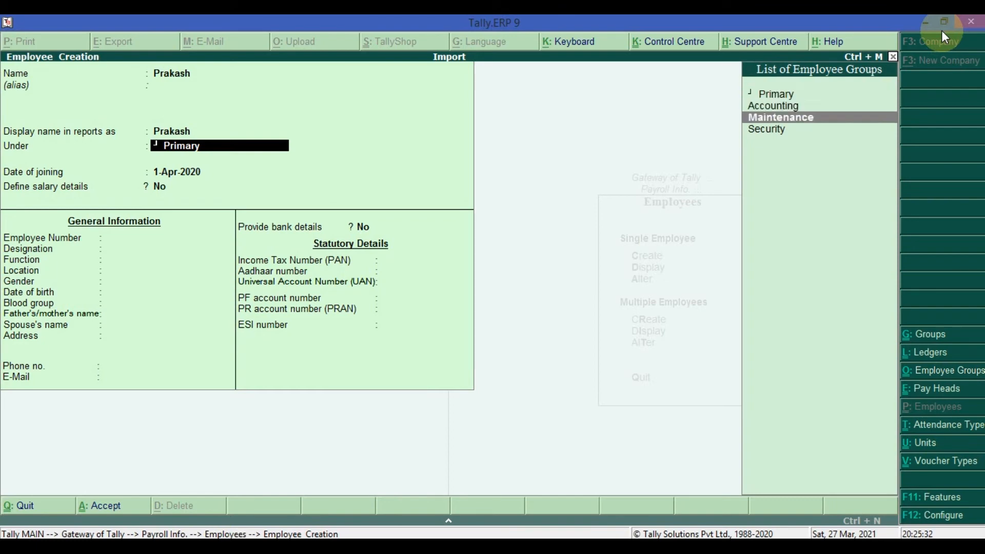
pyautogui.press('Return')
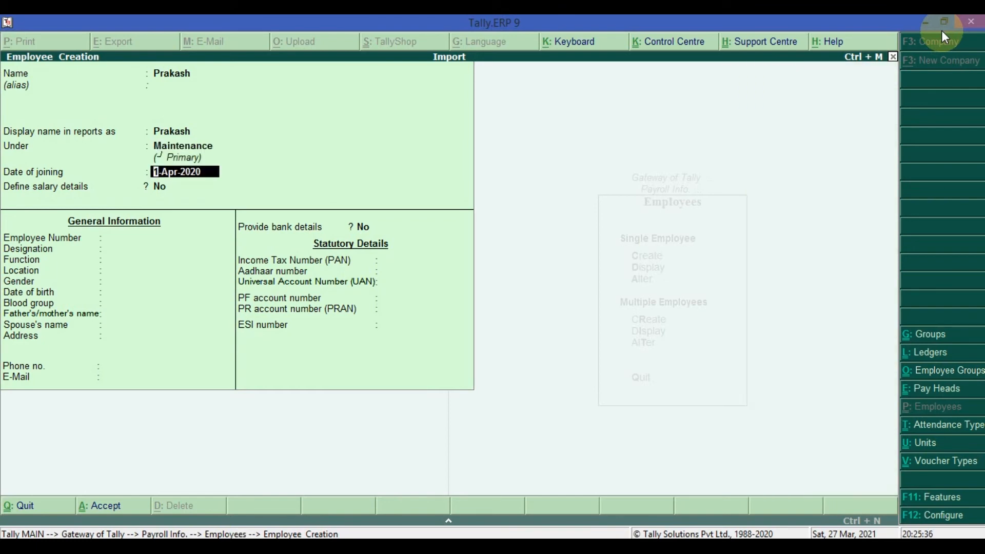
# Keep the joining date 1-Apr-2020, set Define salary details to Yes and add Basic Salary with a rate of 333.33.
pyautogui.press('Return')
pyautogui.write('y')
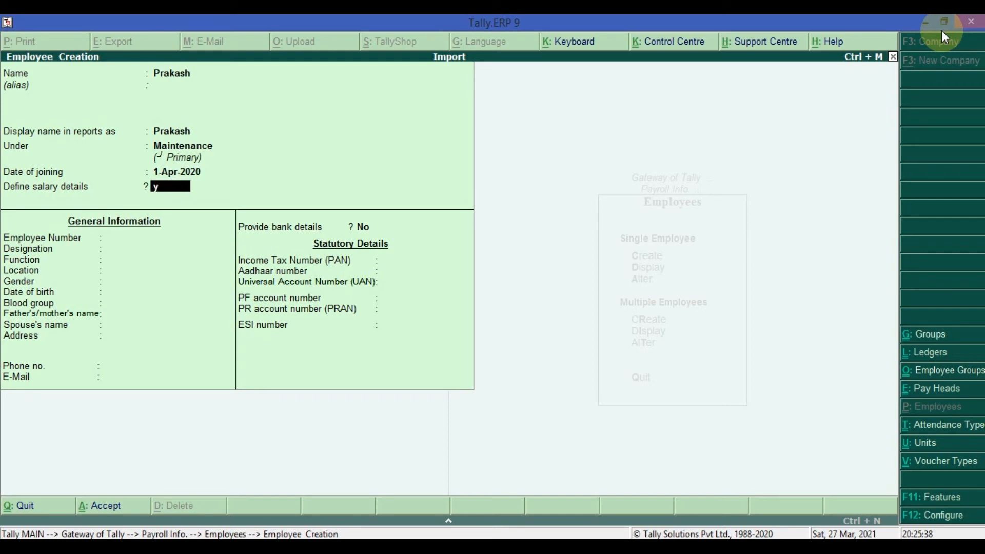
pyautogui.press('Return')
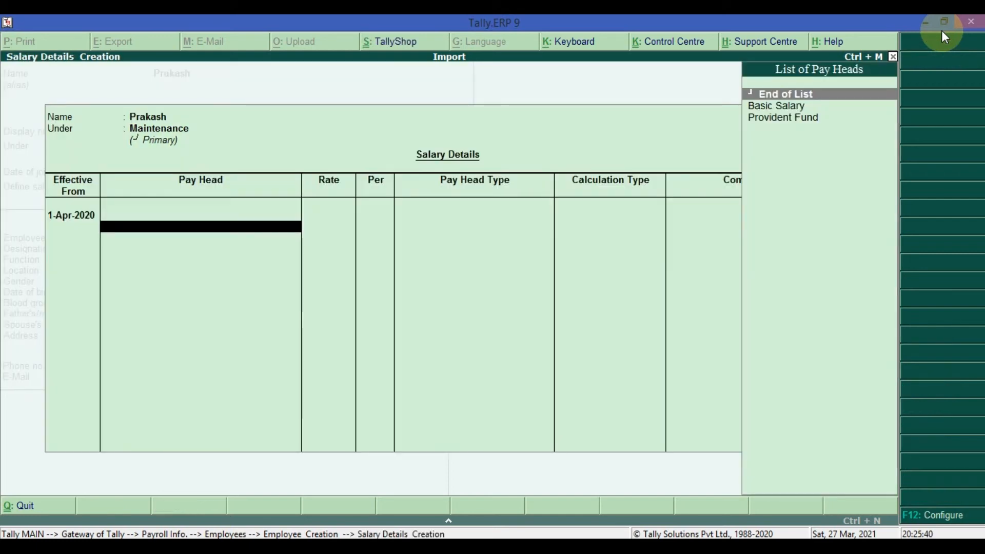
pyautogui.press('Down')
pyautogui.press('Return')
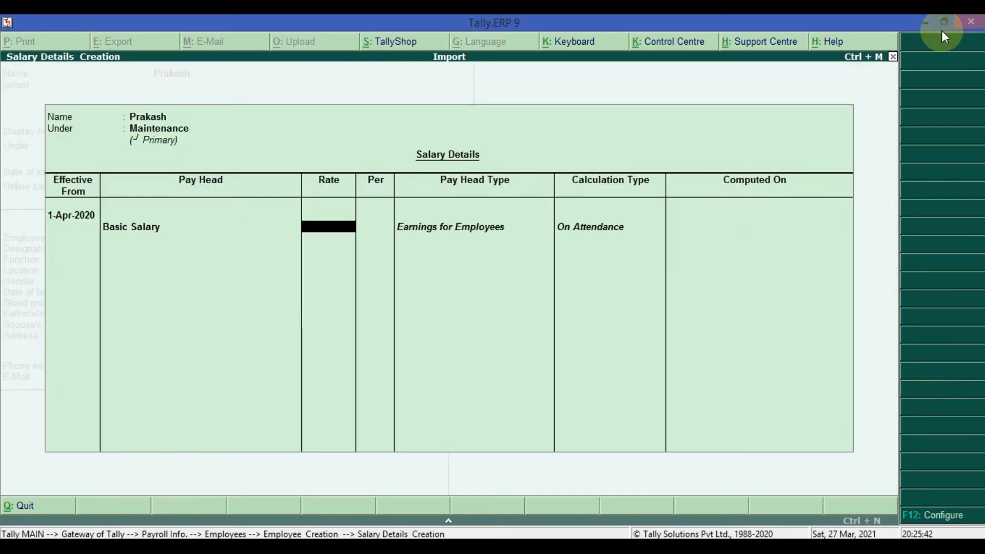
pyautogui.write('333.33')
pyautogui.press('Return')
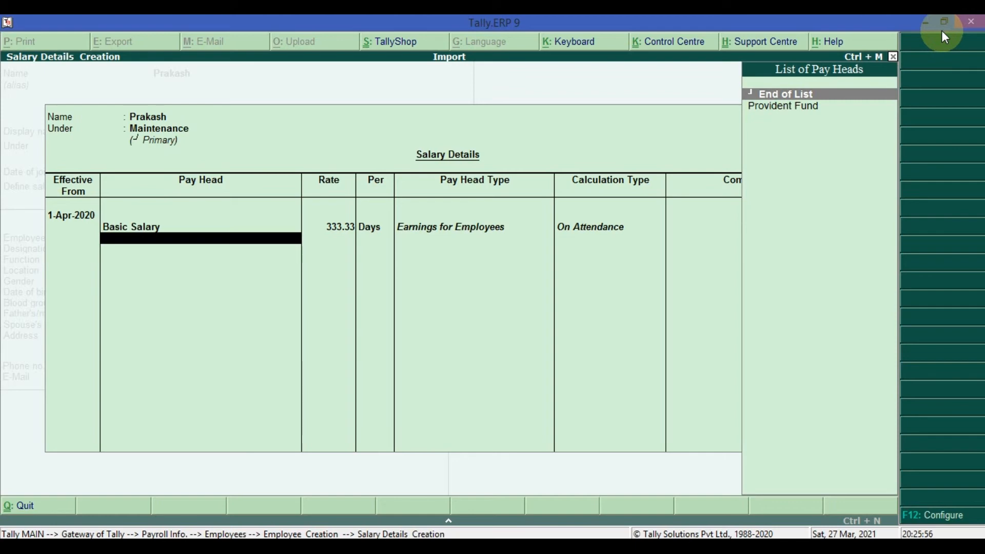
# Add the Provident Fund pay head with a rate of 800 and complete the Maintenance employee's salary details.
pyautogui.press('Down')
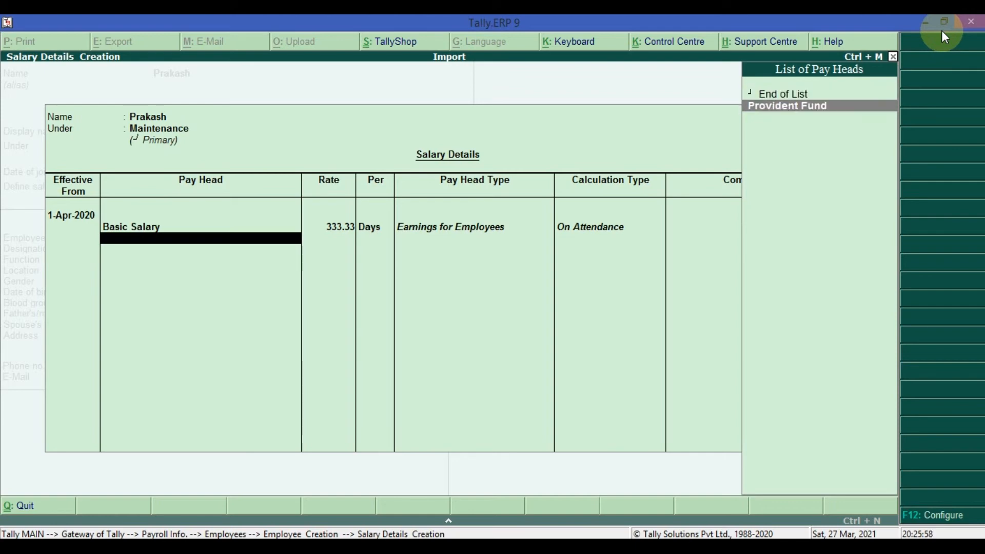
pyautogui.press('Return')
pyautogui.write('800')
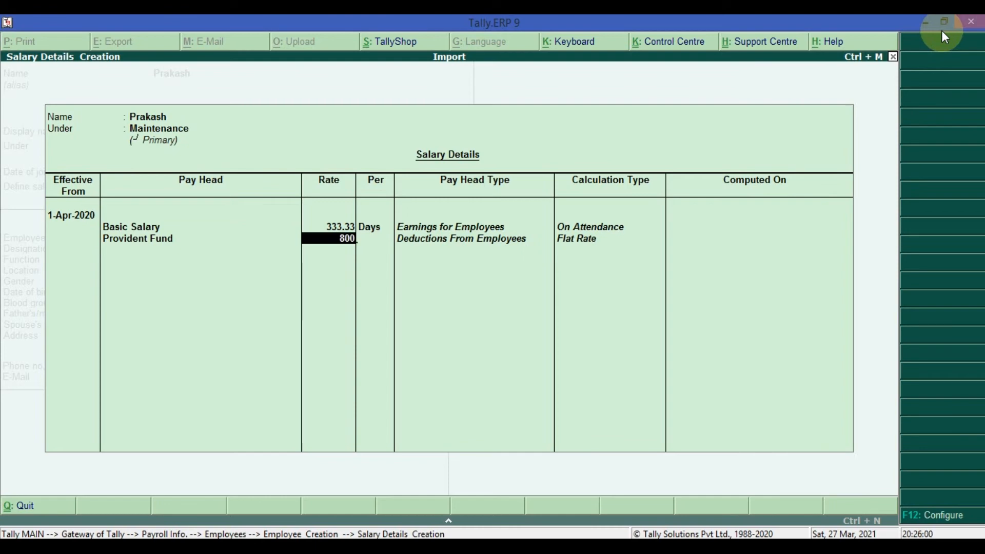
pyautogui.press('Return')
pyautogui.press('Return')
pyautogui.press('Return')
pyautogui.press('Return')
pyautogui.press('Return')
# Leave the Maintenance employee's general information blank, keeping gender and blood group as Unknown.
pyautogui.press('Return')
pyautogui.press('Return')
pyautogui.press('Return')
pyautogui.press('Return')
pyautogui.press('Return')
pyautogui.press('Return')
pyautogui.press('Return')
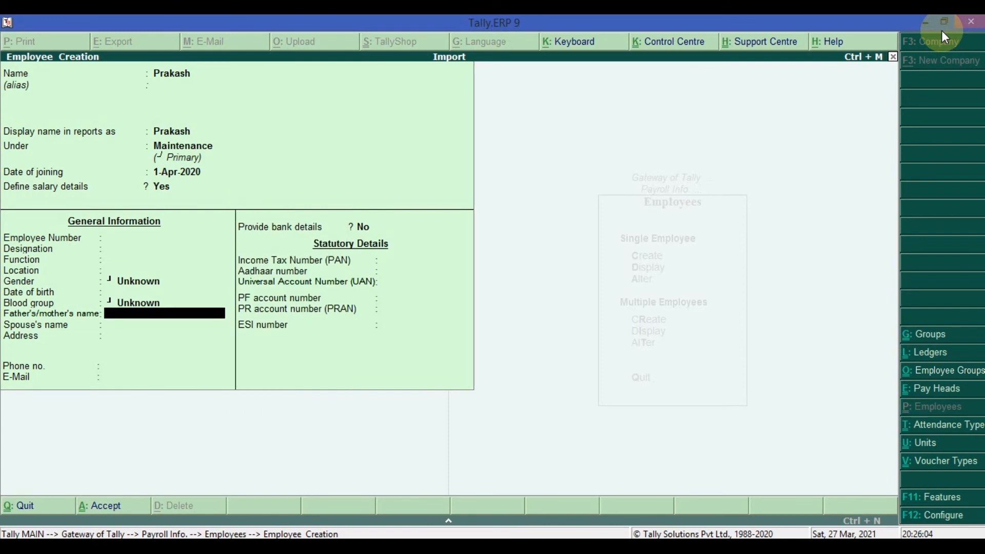
pyautogui.press('Return')
pyautogui.press('Return')
pyautogui.press('Return')
pyautogui.press('Return')
pyautogui.press('Return')
pyautogui.press('Return')
pyautogui.press('Return')
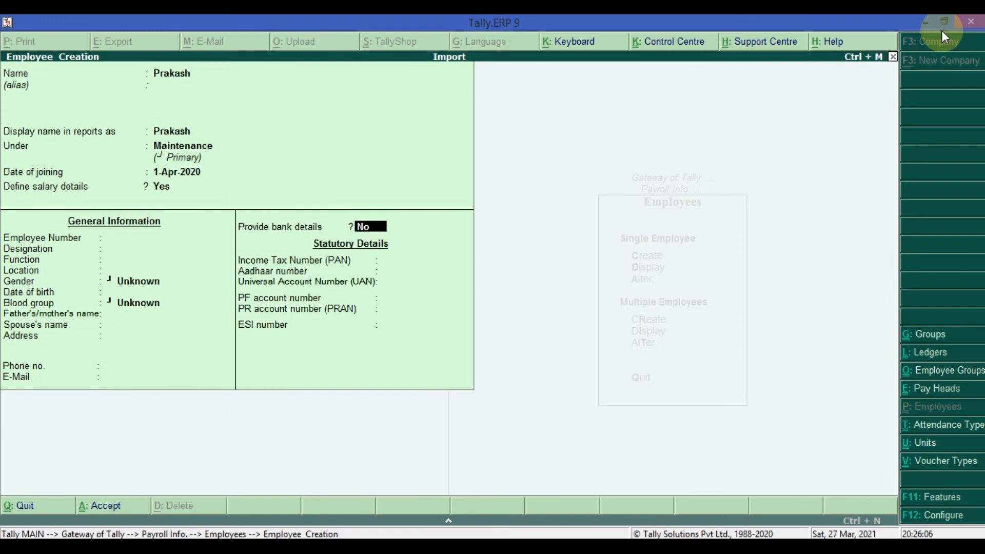
# Keep Provide bank details as No, save the Maintenance employee's record and return to Payroll Info.
pyautogui.press('Return')
pyautogui.press('Return')
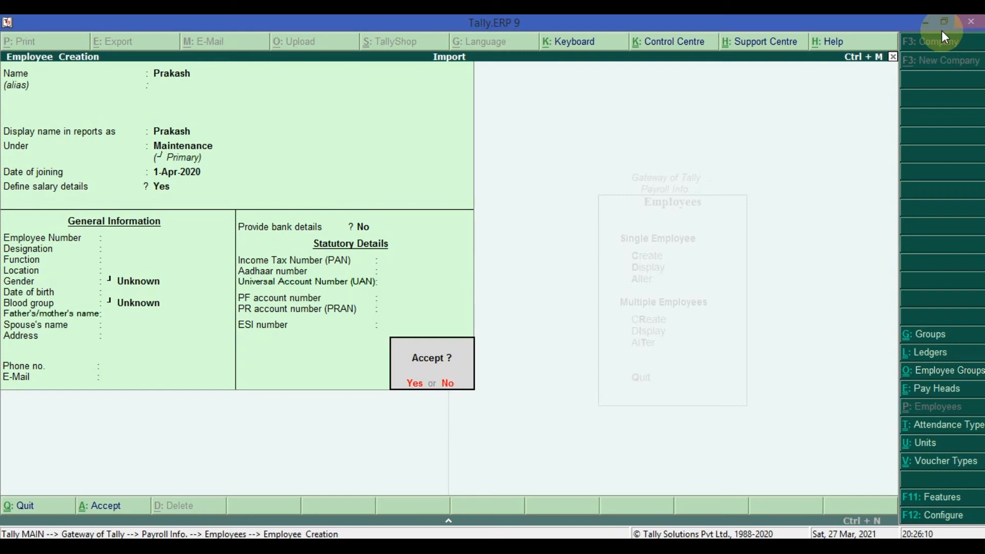
pyautogui.press('Return')
pyautogui.press('Escape')
pyautogui.press('Return')
pyautogui.press('Escape')
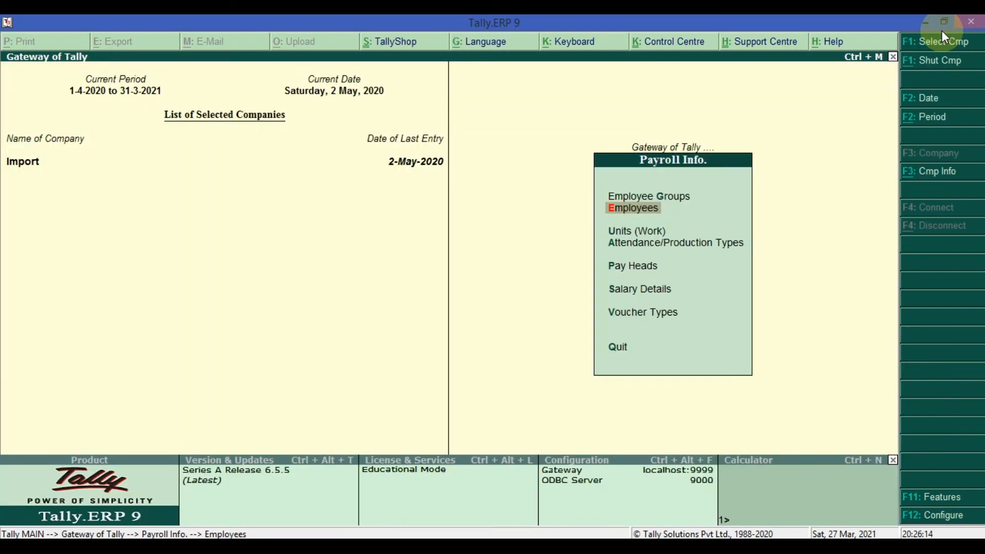
# Review the Accounting employee's defined salary details and close them without changes.
pyautogui.press('Down')
pyautogui.press('Down')
pyautogui.press('Down')
pyautogui.press('Down')
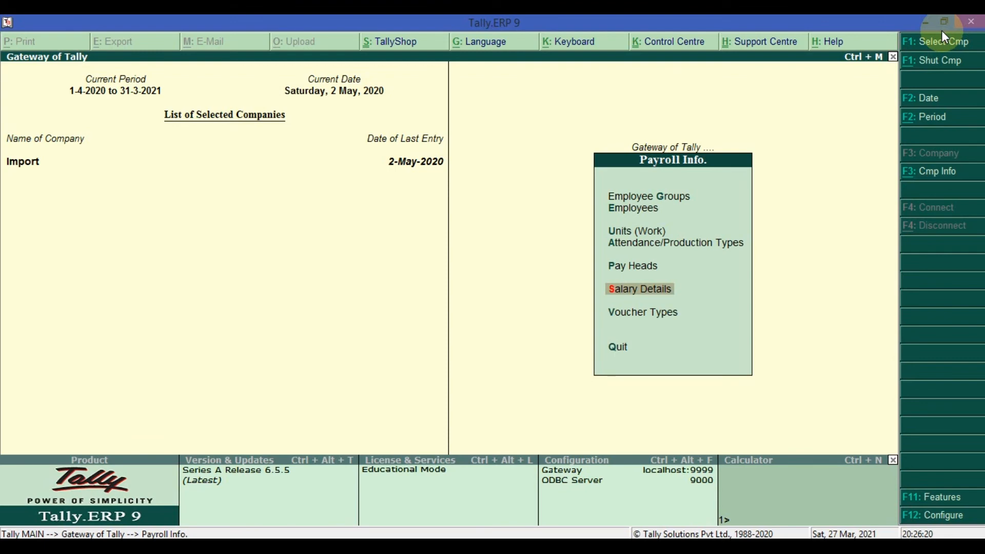
pyautogui.press('Return')
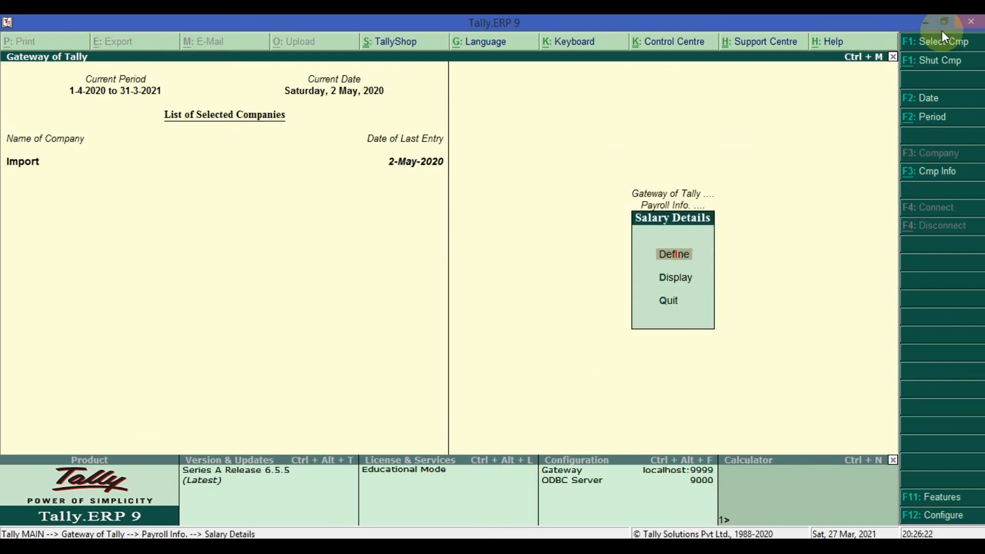
pyautogui.press('Return')
pyautogui.press('Down')
pyautogui.press('Return')
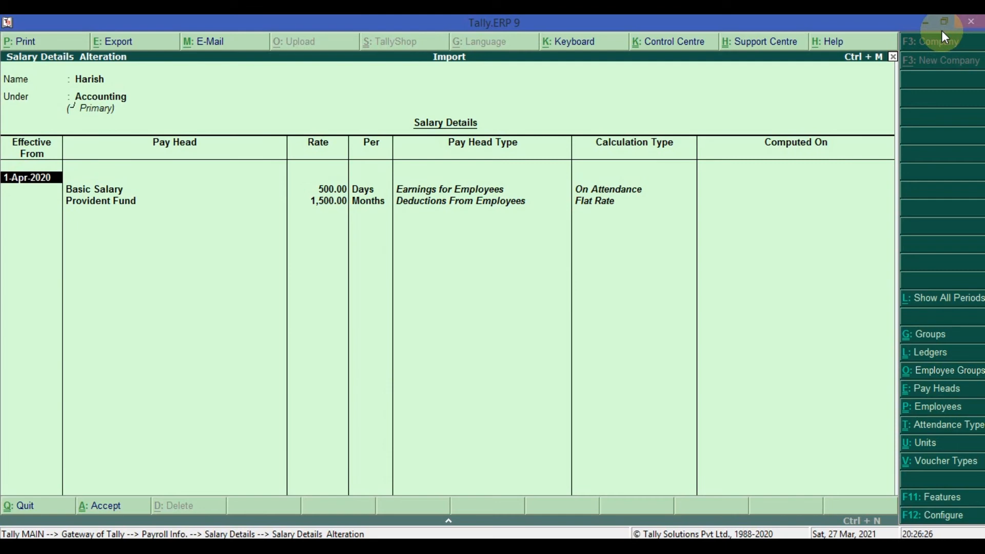
pyautogui.press('Escape')
pyautogui.press('Escape')
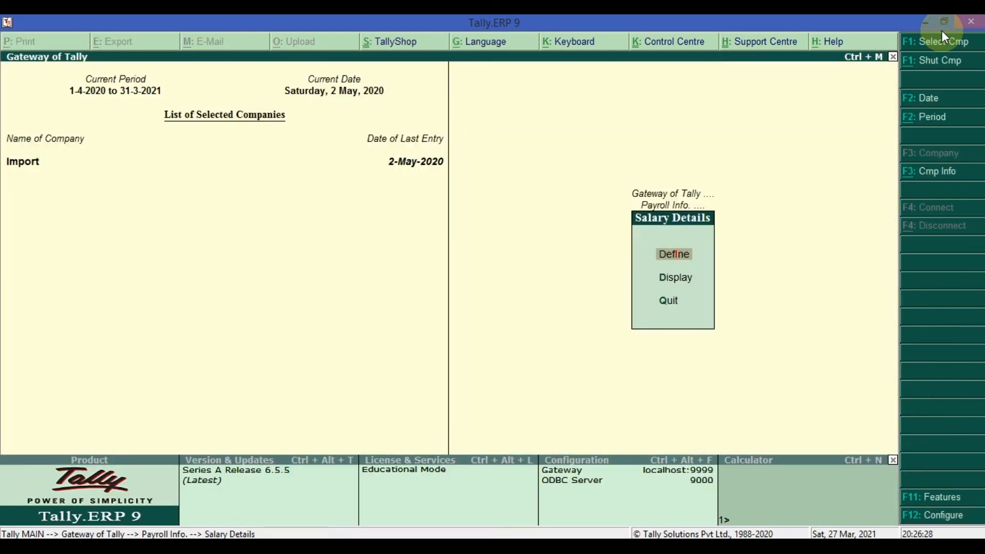
# Return to the Gateway of Tally and start a new attendance voucher under Payroll Vouchers.
pyautogui.press('Escape')
pyautogui.press('Escape')
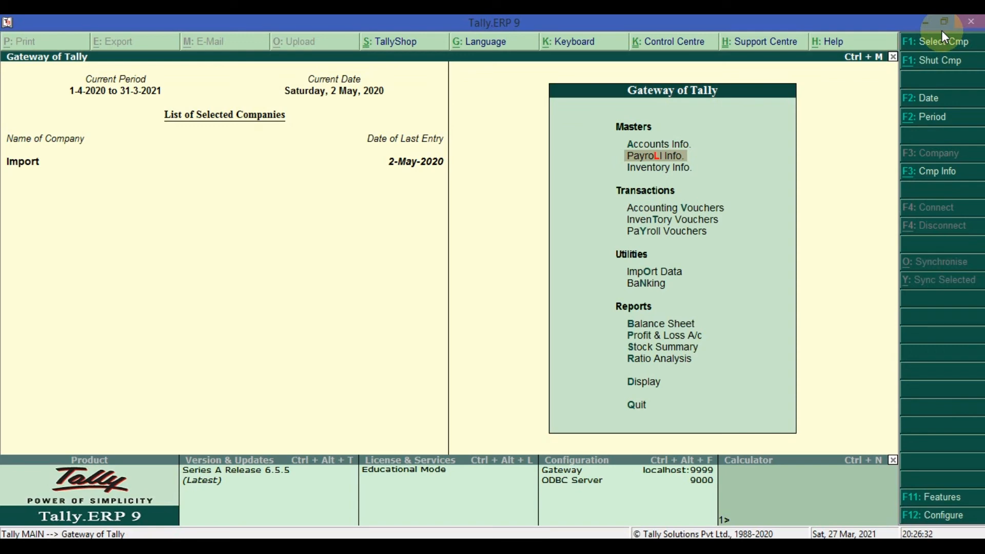
pyautogui.press('Down')
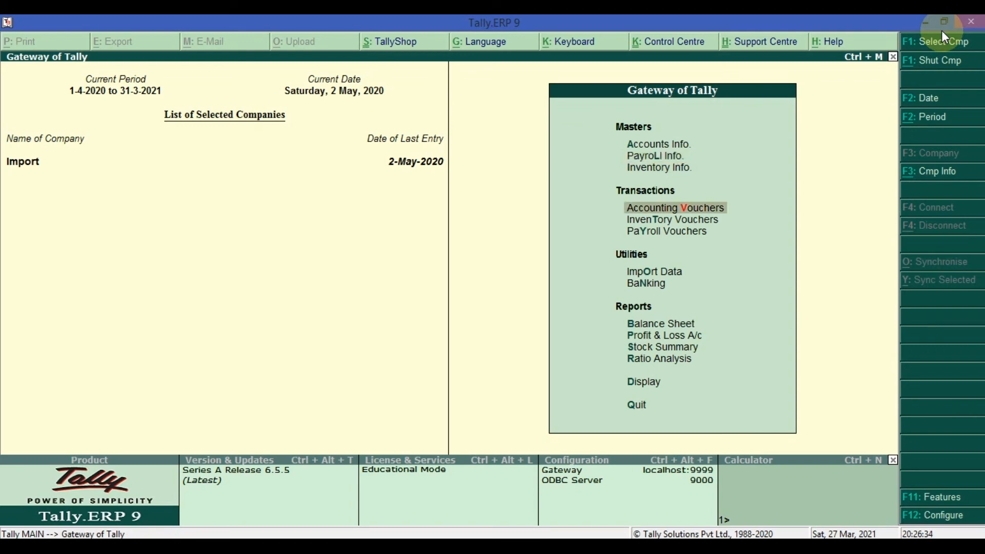
pyautogui.press('Down')
pyautogui.press('Down')
pyautogui.press('Down')
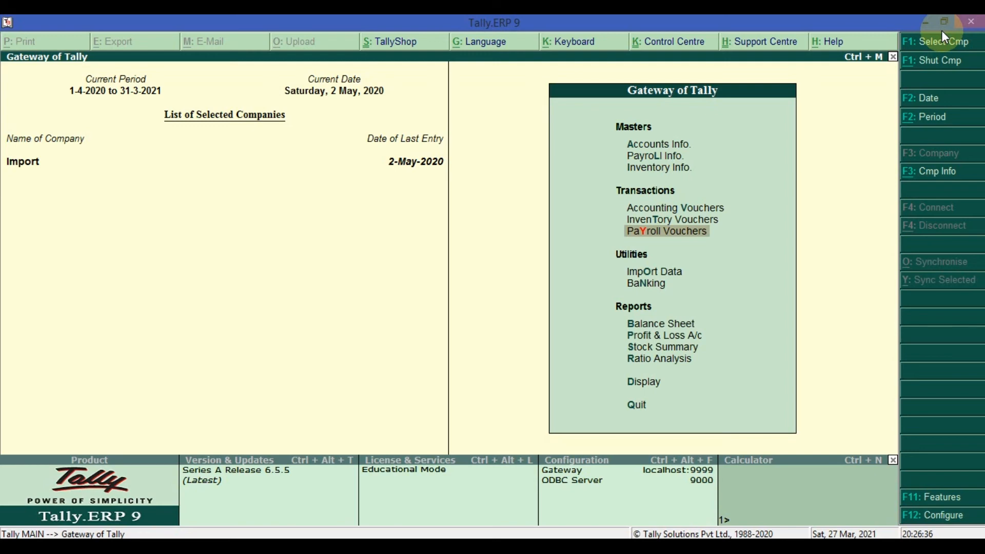
pyautogui.press('Return')
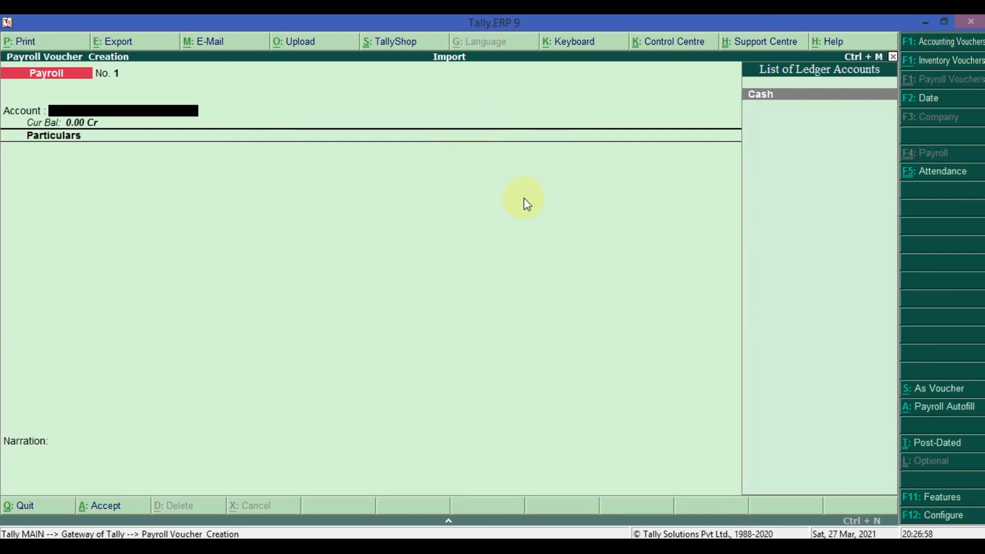
pyautogui.click(930, 174)
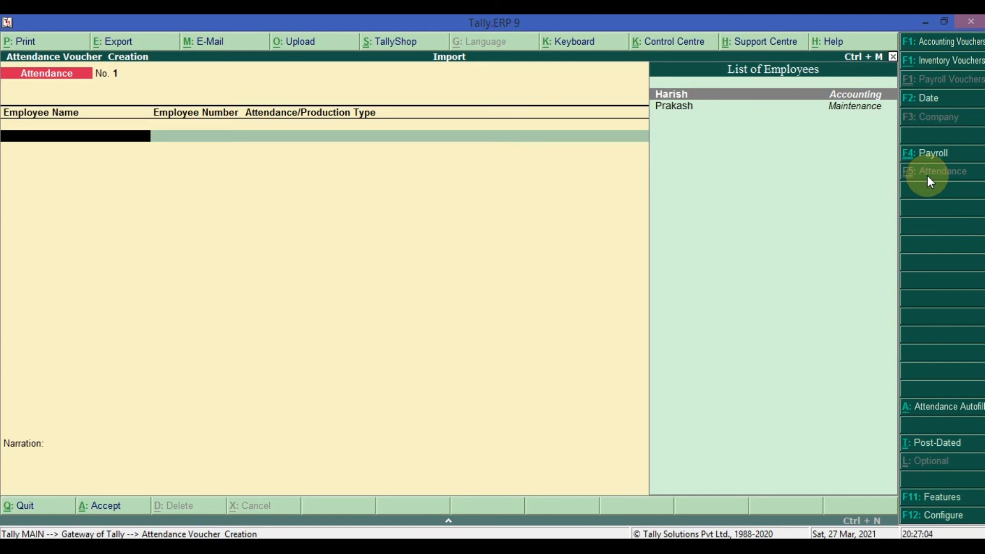
# Record the Accounting employee in the attendance voucher as Absent with a value of 2 days.
pyautogui.press('Return')
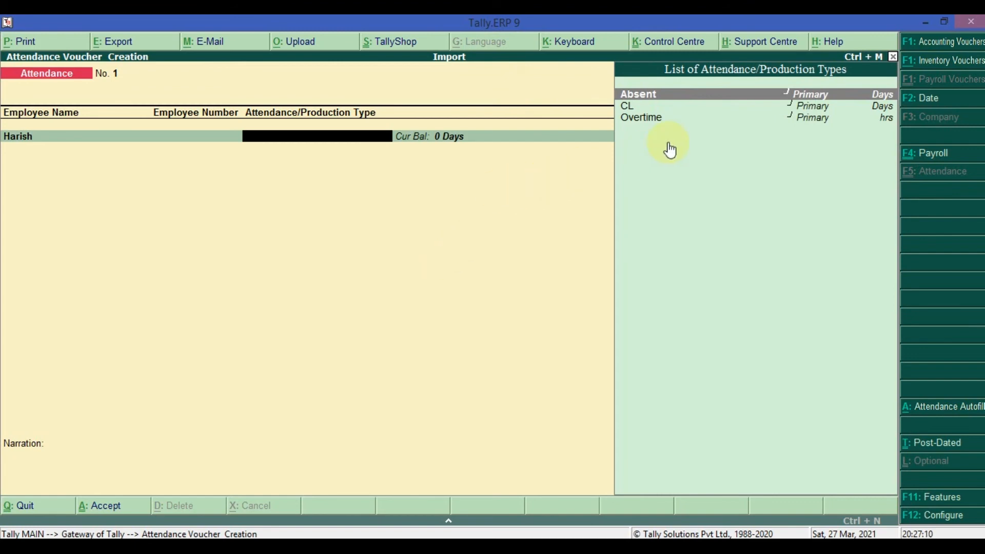
pyautogui.click(656, 101)
pyautogui.click(657, 101)
pyautogui.write('2')
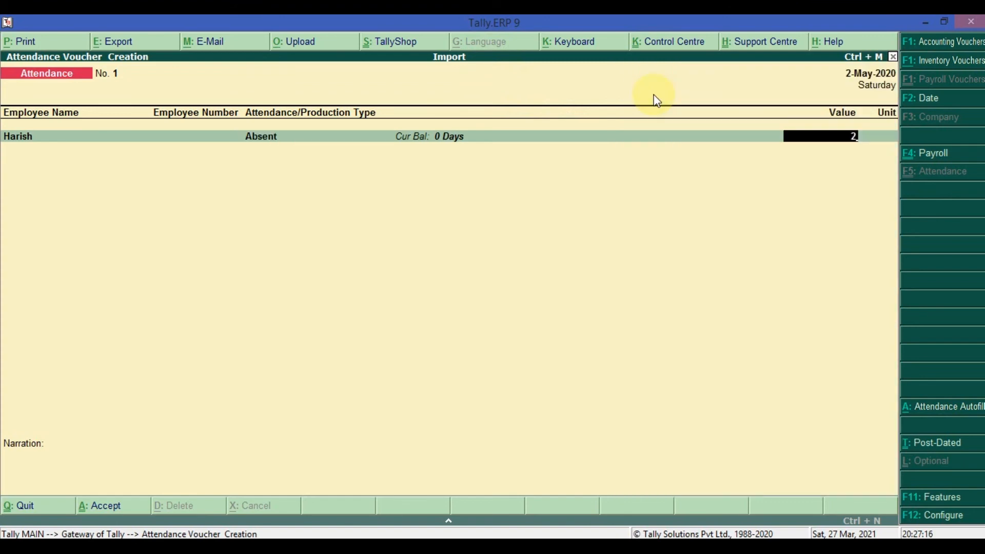
pyautogui.press('Return')
# Record the Maintenance employee as Absent with a value of 1 day and save the attendance voucher.
pyautogui.press('Down')
pyautogui.press('Down')
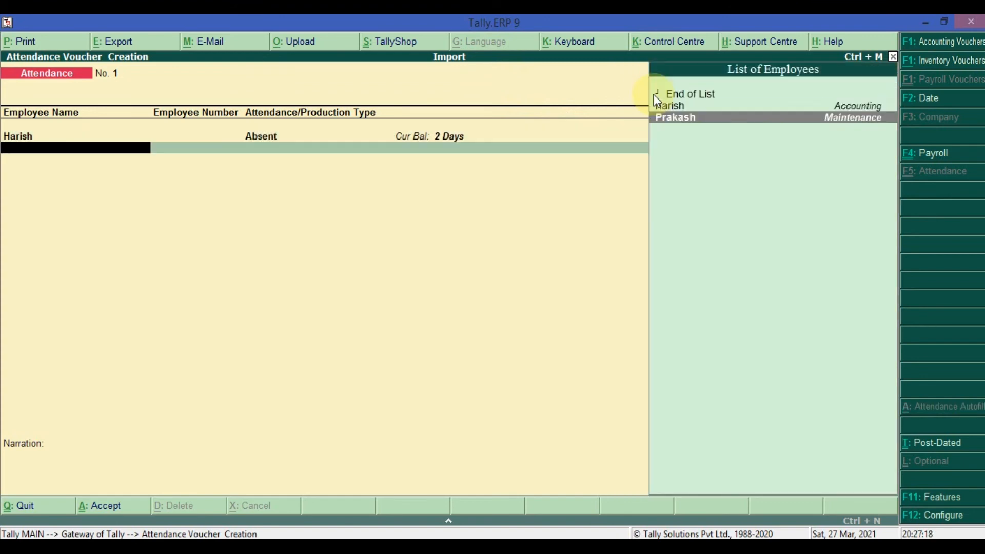
pyautogui.press('Return')
pyautogui.press('Return')
pyautogui.write('1')
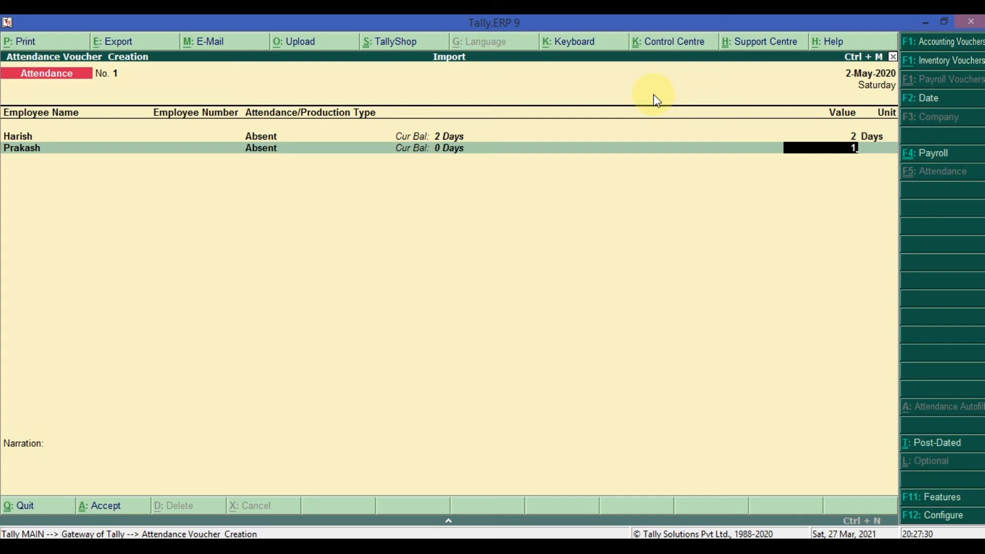
pyautogui.press('Return')
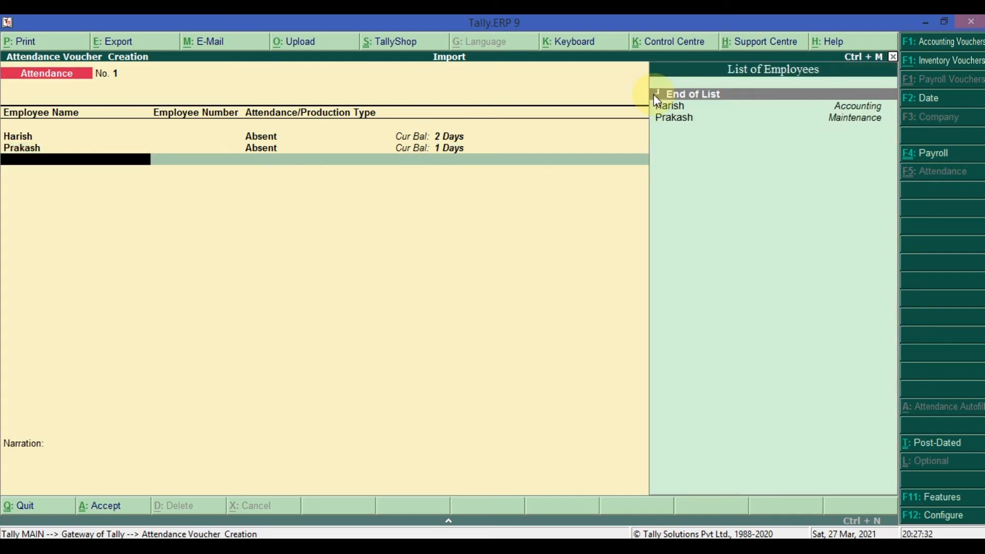
pyautogui.press('Return')
pyautogui.press('Return')
pyautogui.press('Return')
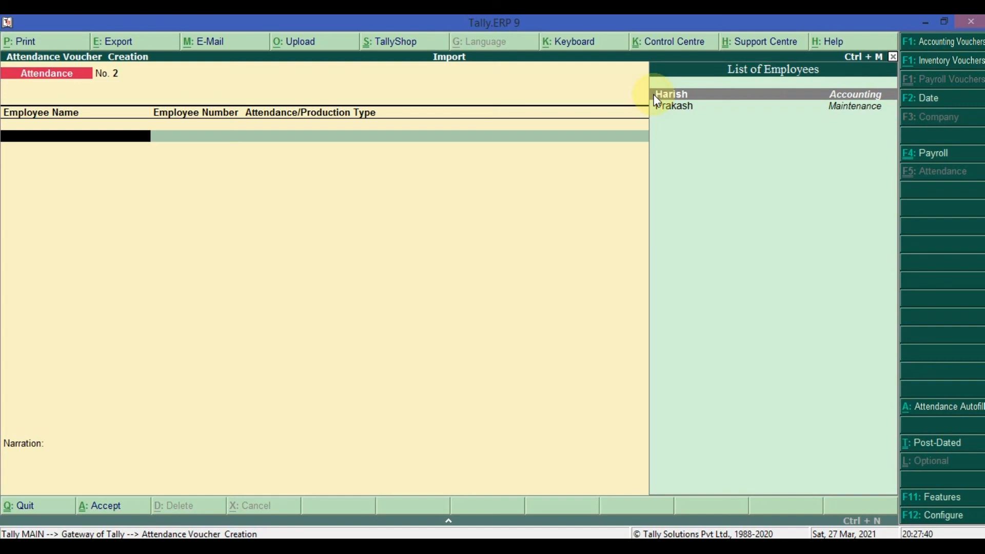
# Start Payroll Autofill in a new payroll voucher, processing Salary for the period 1-5-2020 to 31-5-2020.
pyautogui.click(951, 154)
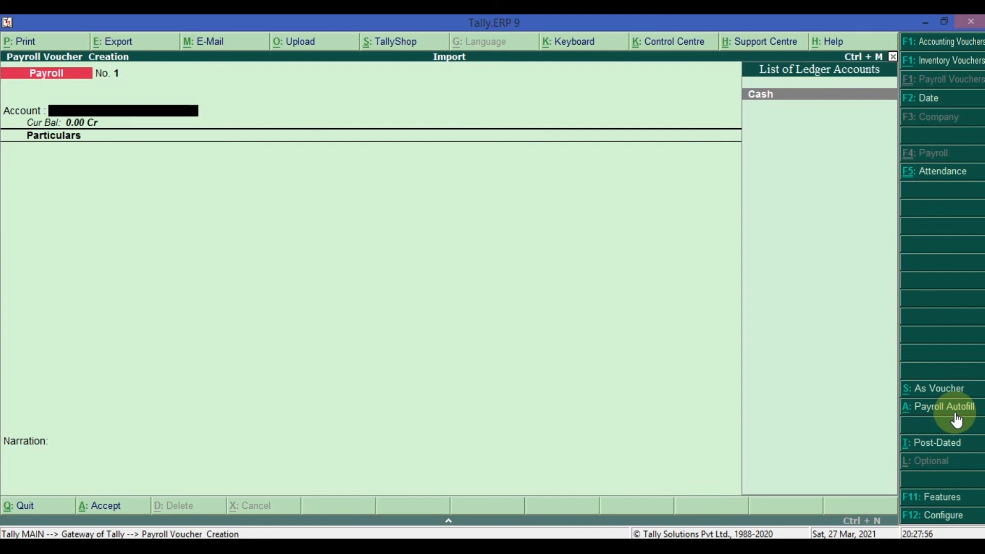
pyautogui.click(938, 414)
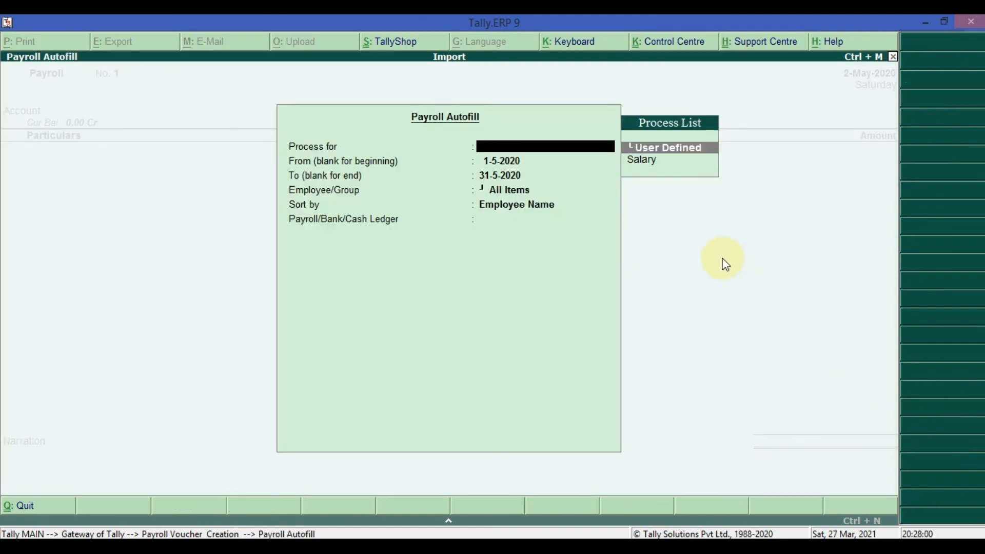
pyautogui.press('Down')
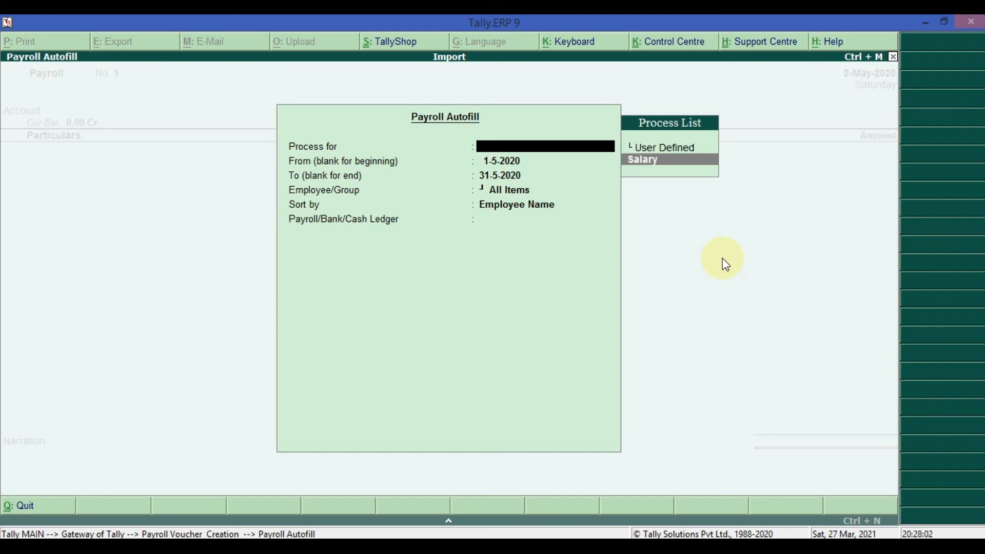
pyautogui.press('Return')
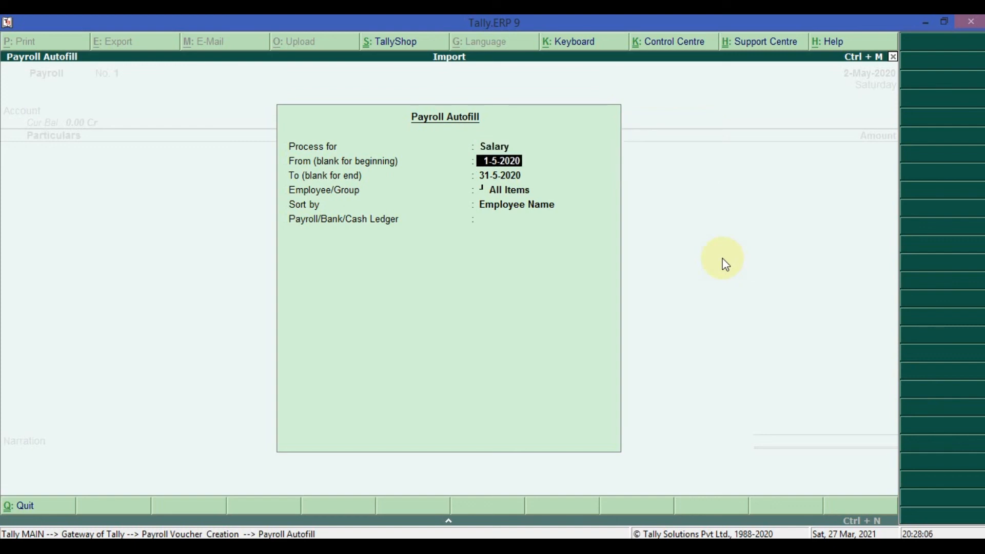
pyautogui.press('Return')
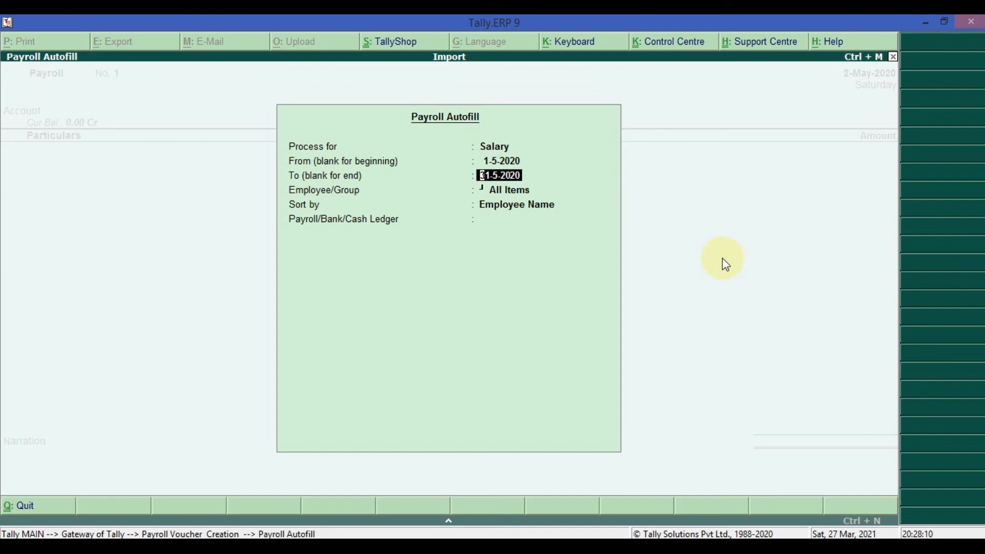
pyautogui.press('Return')
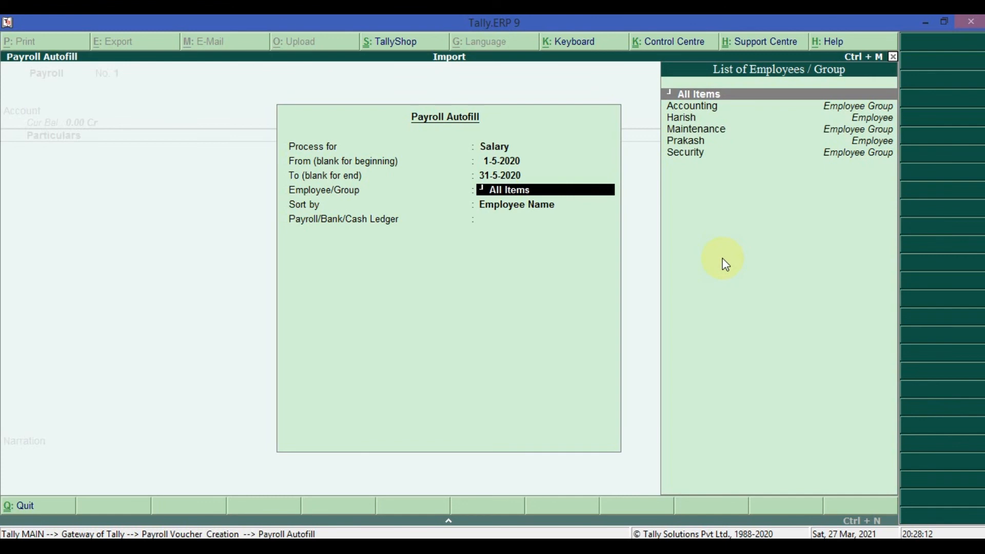
# Set the Payroll Autofill's employee/group to All Items.
pyautogui.press('Down')
pyautogui.press('Down')
pyautogui.press('Down')
pyautogui.press('Down')
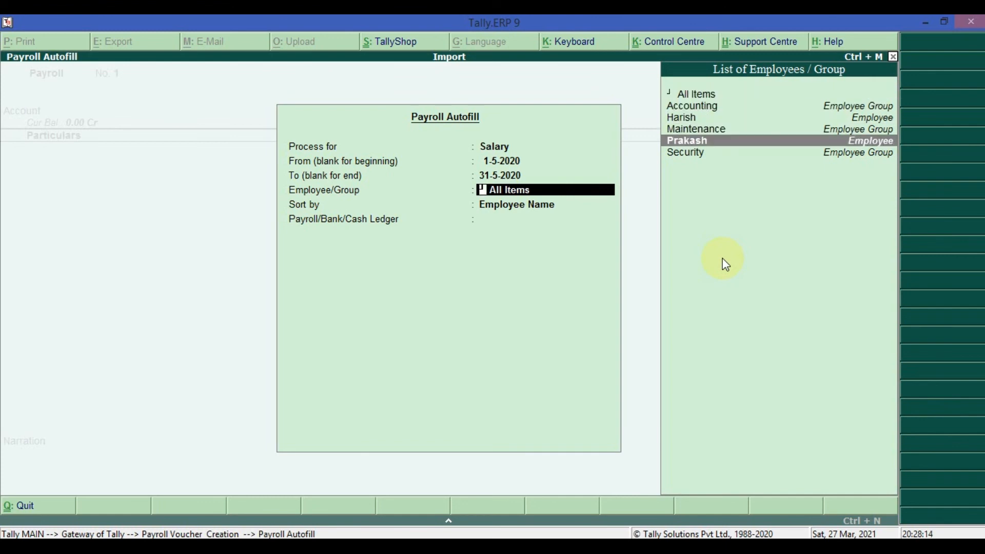
pyautogui.press('Up')
pyautogui.press('Up')
pyautogui.press('Up')
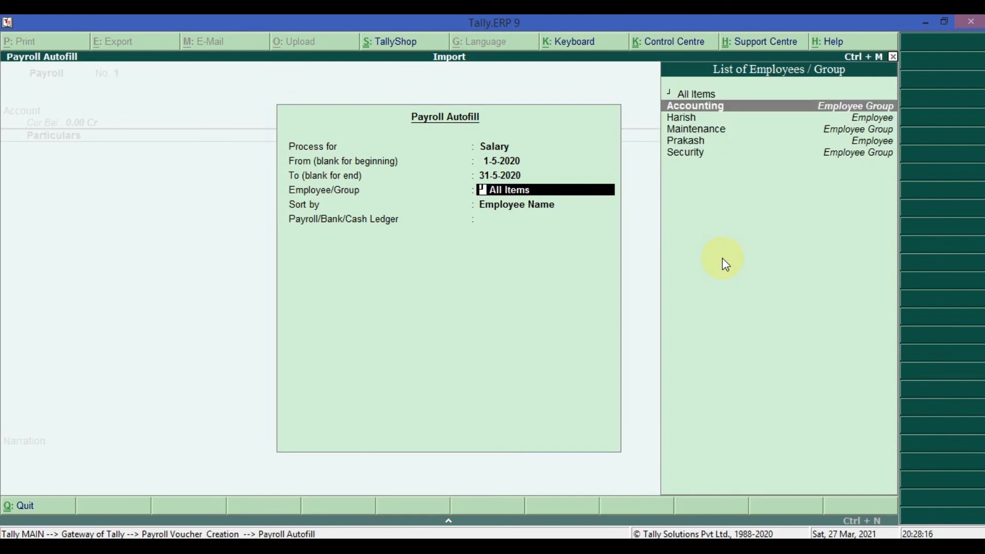
pyautogui.press('Down')
pyautogui.press('Down')
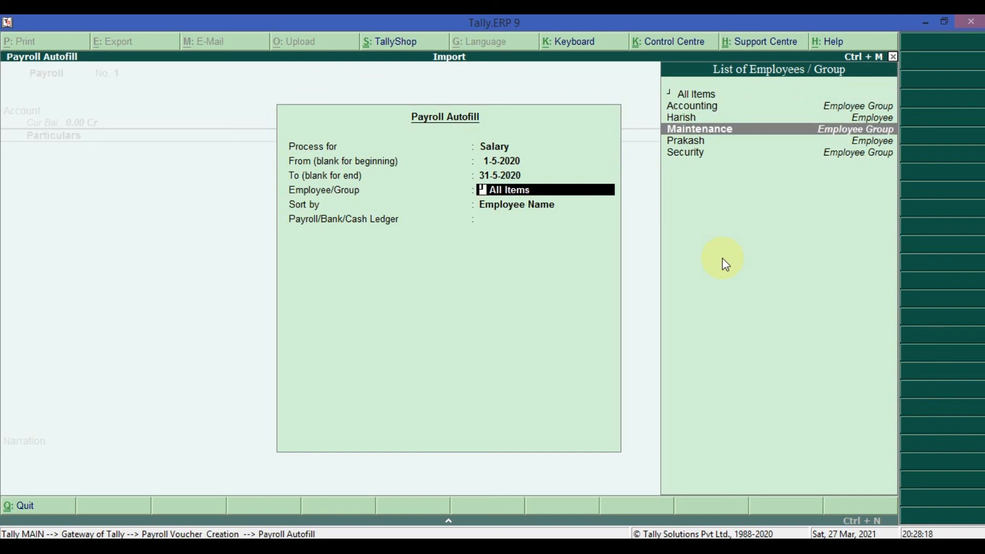
pyautogui.press('Up')
pyautogui.press('Up')
pyautogui.press('Up')
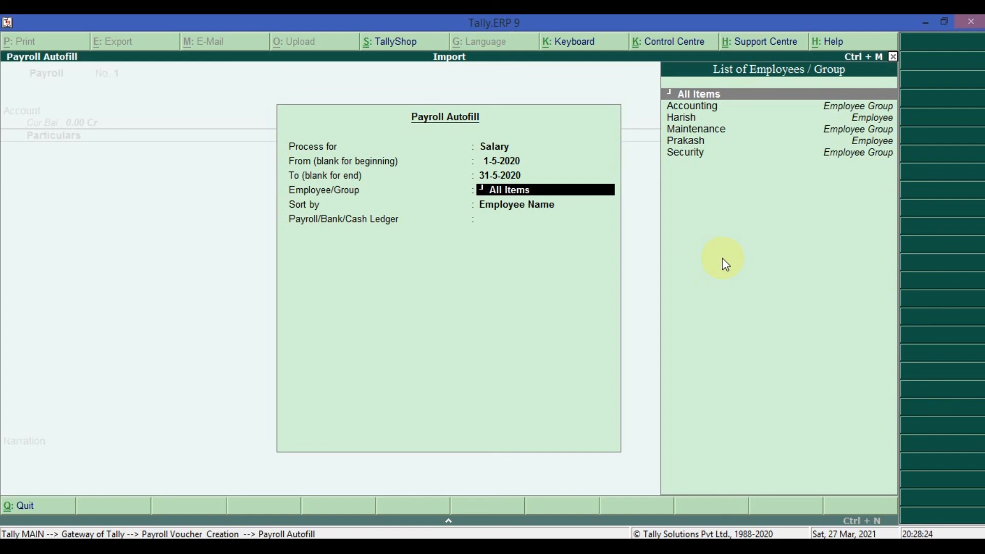
pyautogui.press('Return')
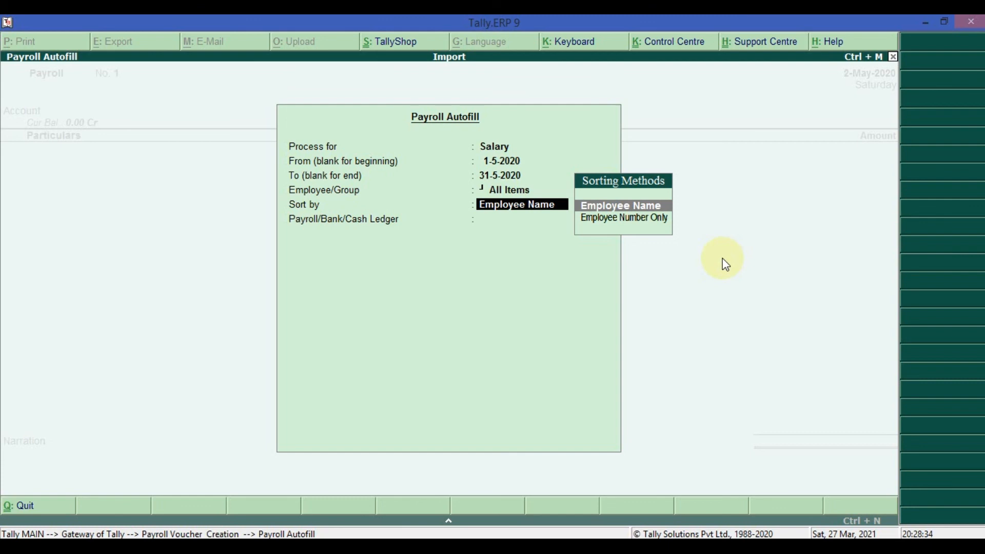
# Complete the autofill sorted by Employee Name, with Cash as the ledger and employees having 'For Banking' details included.
pyautogui.press('Down')
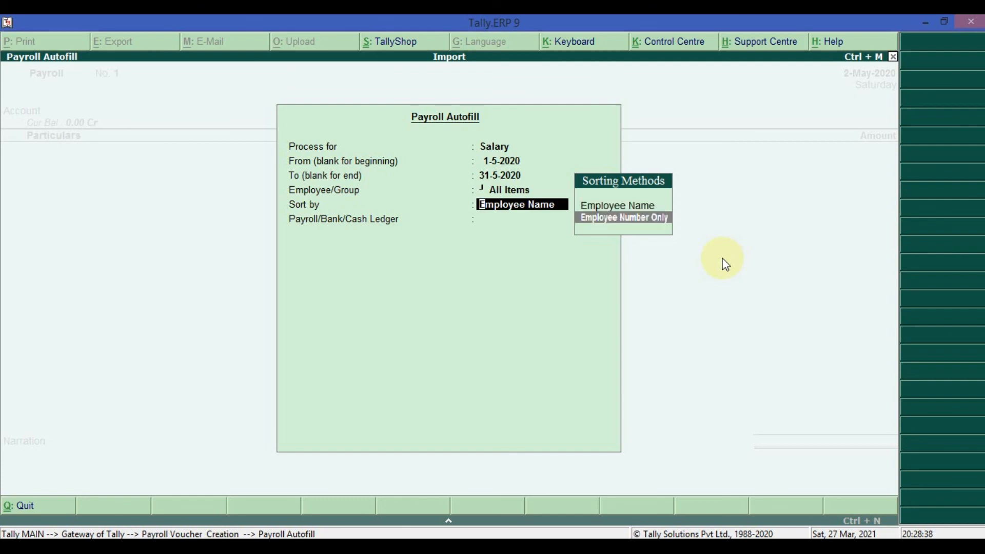
pyautogui.press('Up')
pyautogui.press('Return')
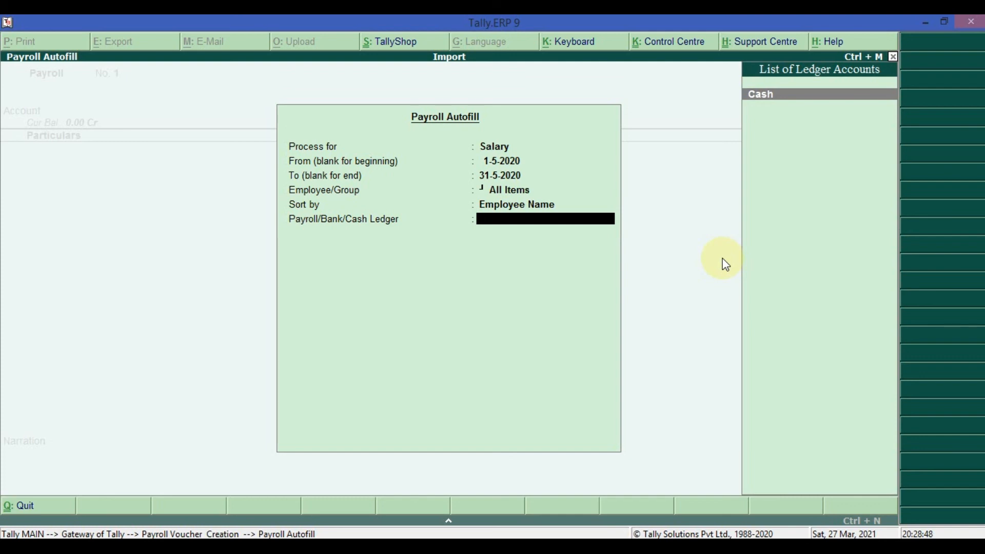
pyautogui.press('Return')
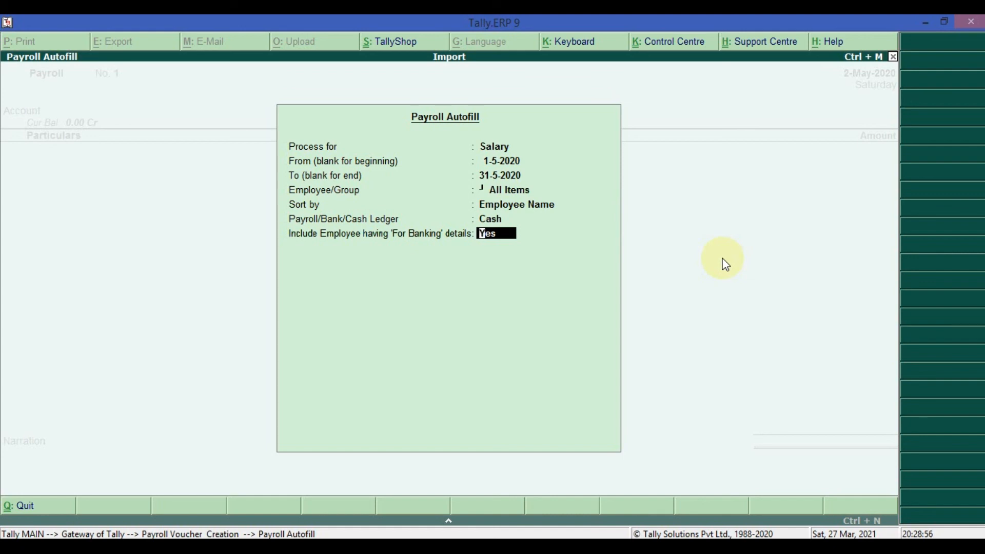
pyautogui.press('Return')
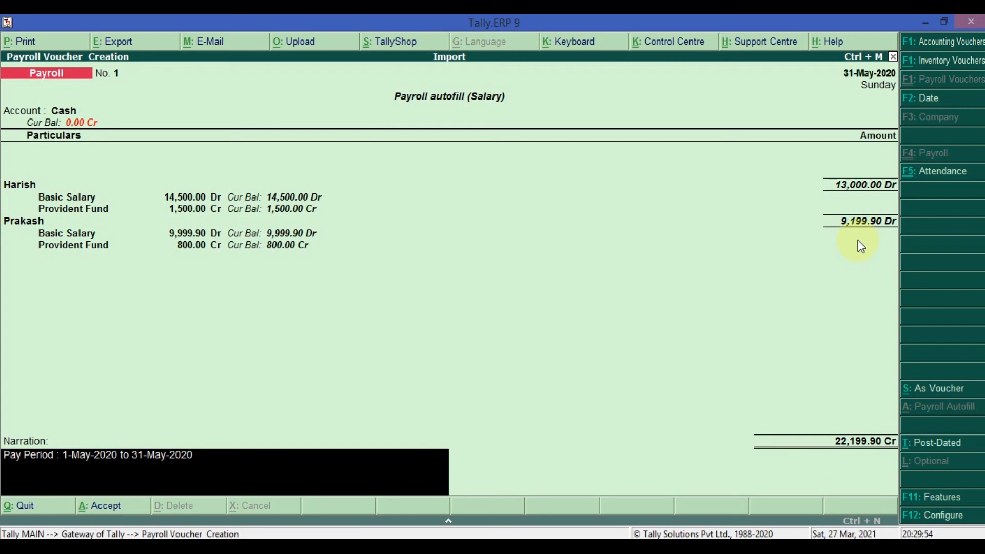
# Save the autofilled salary voucher with its pay-period narration and return to the Gateway of Tally.
pyautogui.press('Return')
pyautogui.press('Return')
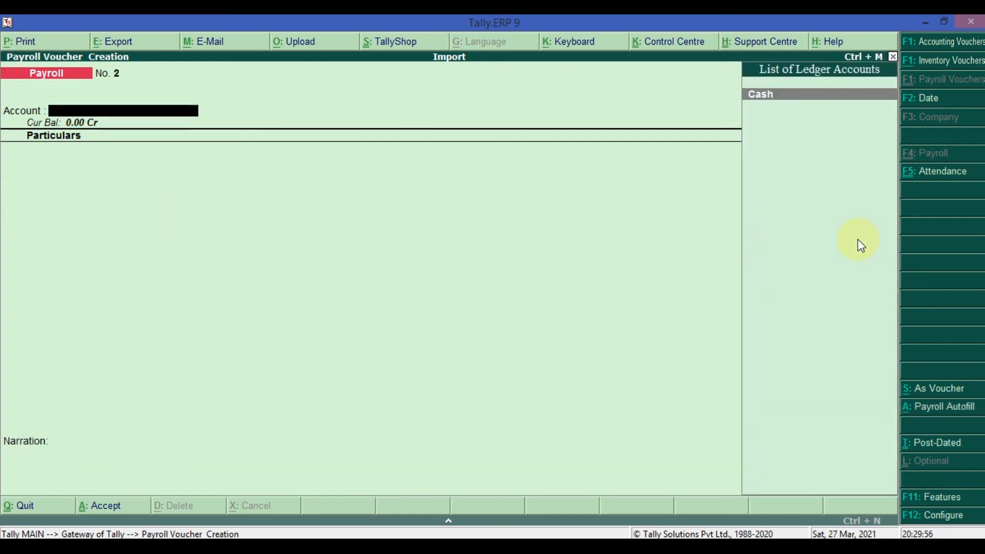
pyautogui.click(551, 271)
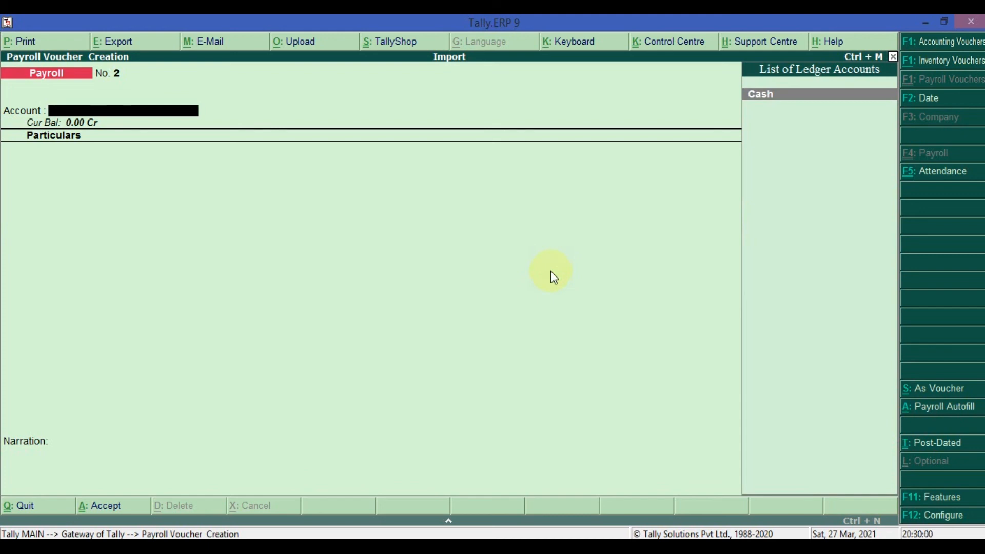
pyautogui.press('Escape')
pyautogui.press('y')
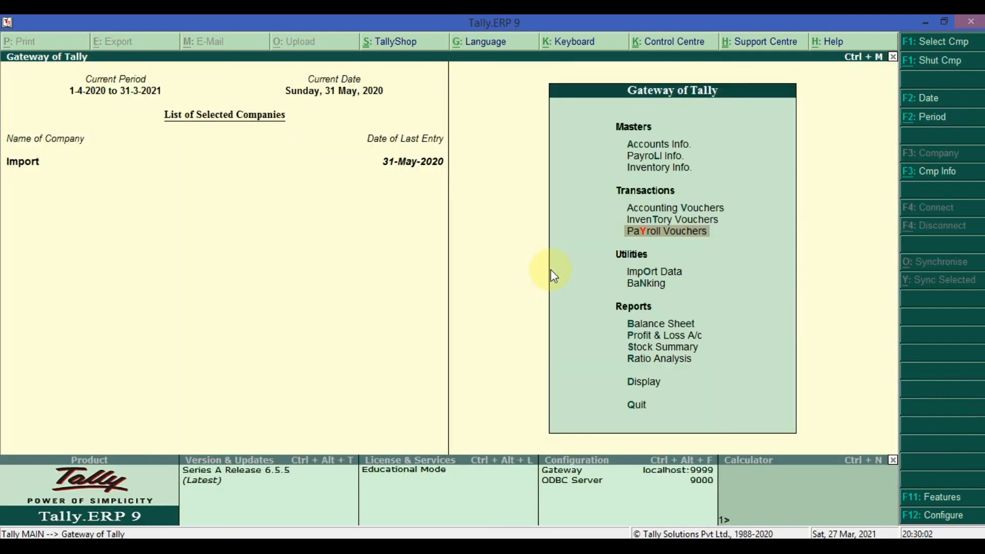
# Open Payroll Info. from the payroll masters in the Gateway of Tally.
pyautogui.press('Up')
pyautogui.press('Up')
pyautogui.press('Up')
pyautogui.press('Up')
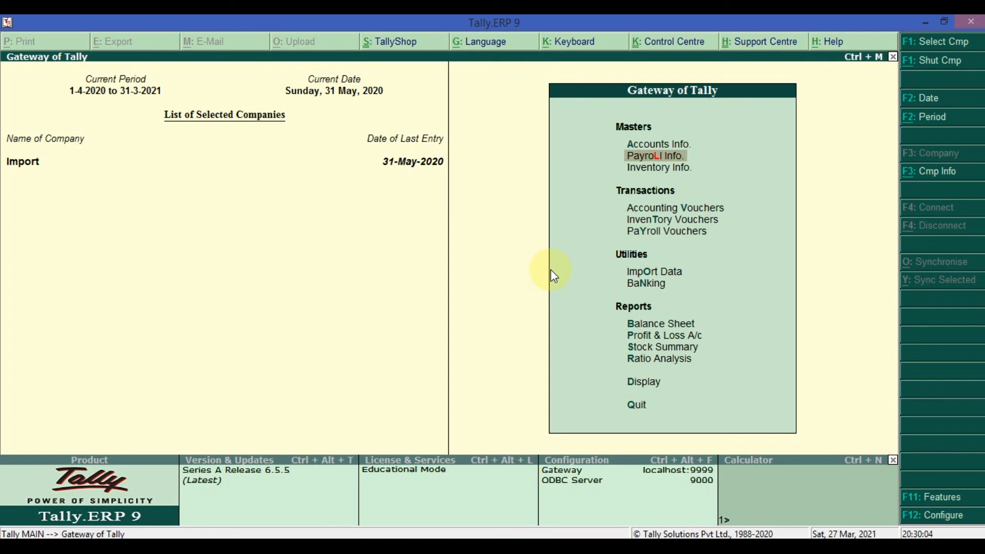
pyautogui.press('Return')
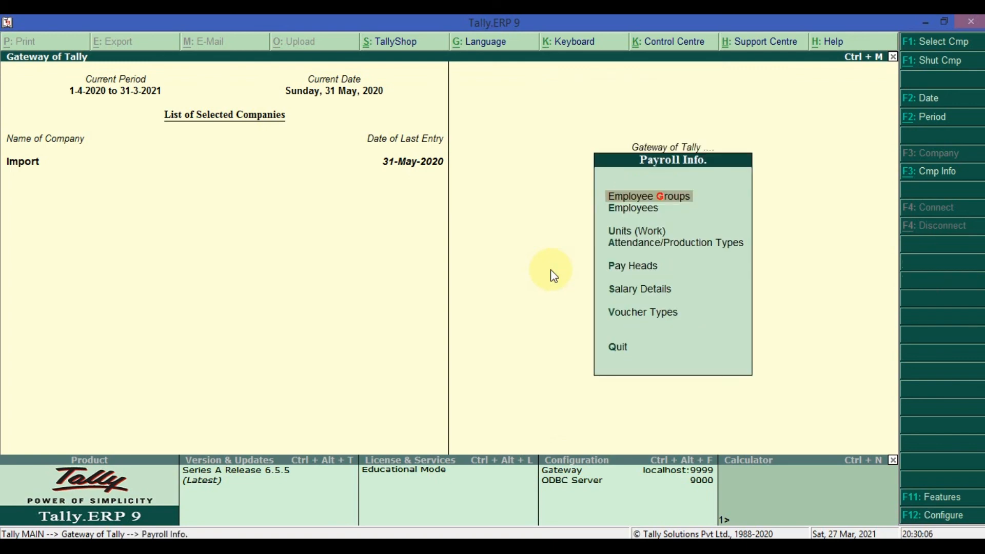